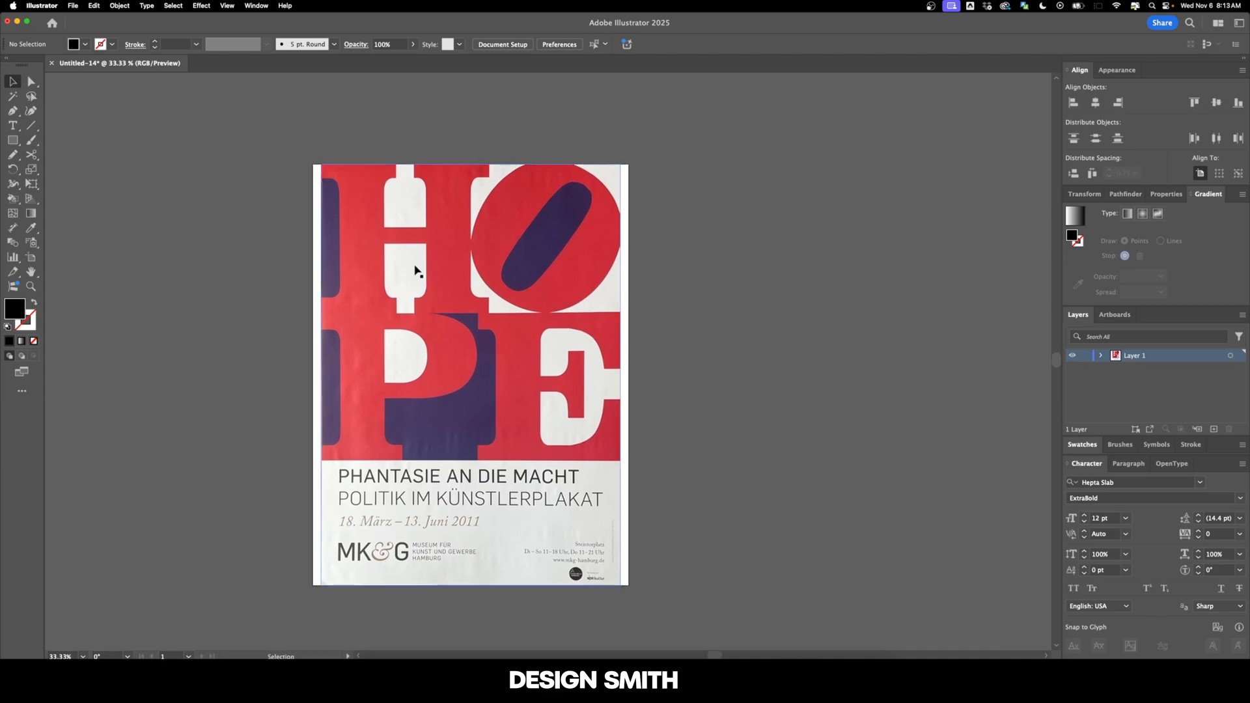
Step: Move the reference poster beside the artboard and add the text HOPE to the artboard at about 226 pt
{"action": "left_click_drag", "start_coordinate": [419, 271], "coordinate": [772, 267]}
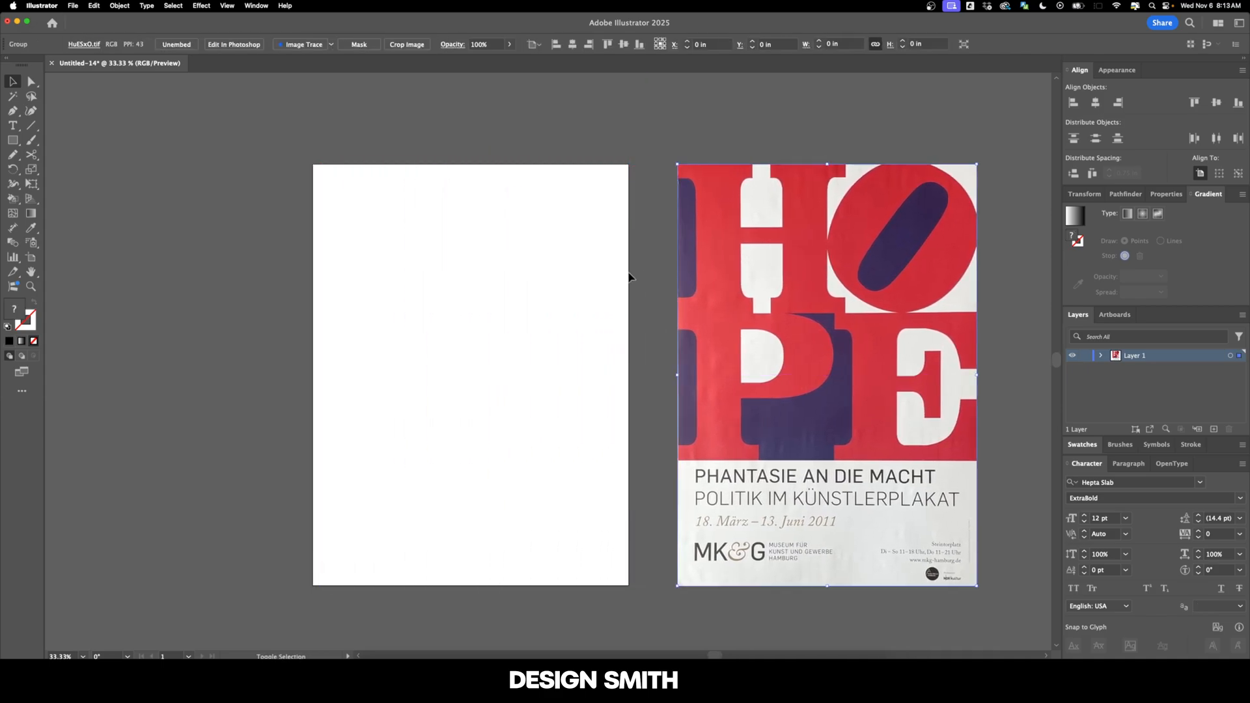
{"action": "scroll", "coordinate": [578, 287], "scroll_direction": "left", "scroll_amount": 3}
{"action": "key", "text": "t"}
{"action": "left_click", "coordinate": [492, 273]}
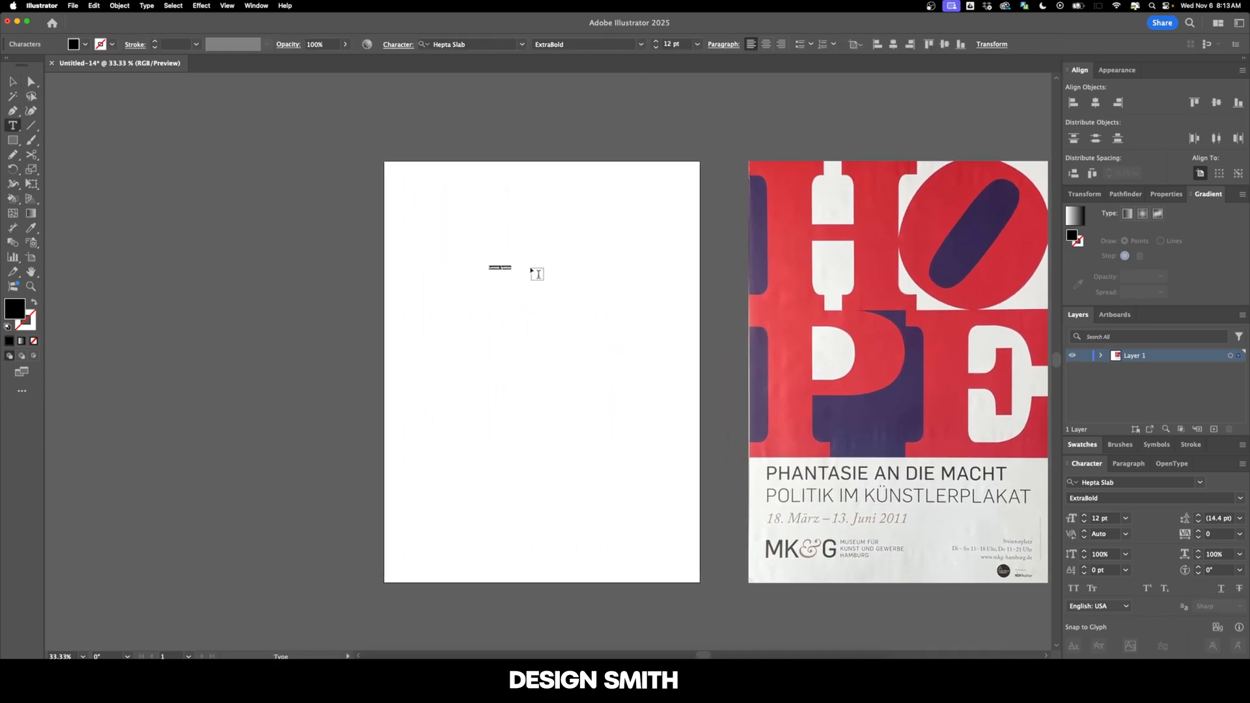
{"action": "key", "text": "Escape"}
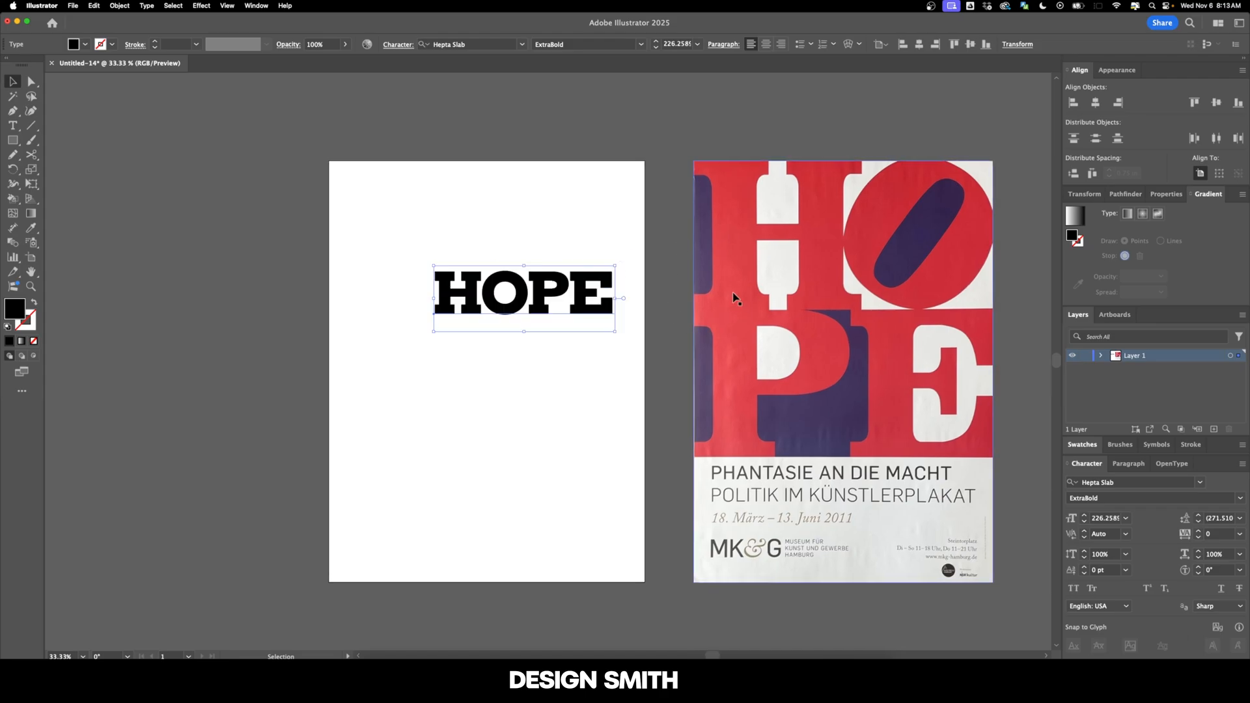
Step: Search the fonts for SLAB and try Museo Slab Rounded 1000 on the HOPE text
{"action": "left_click", "coordinate": [469, 45]}
{"action": "type", "text": "SLAB"}
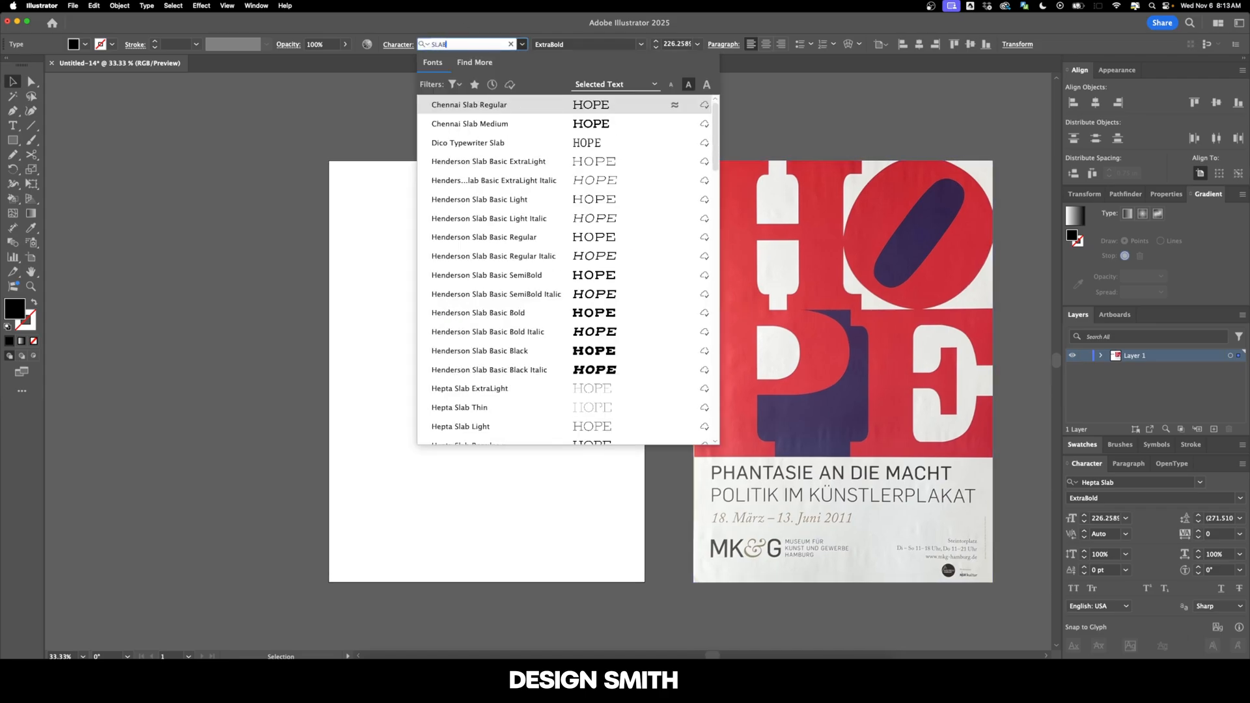
{"action": "scroll", "coordinate": [601, 225], "scroll_direction": "down", "scroll_amount": 15}
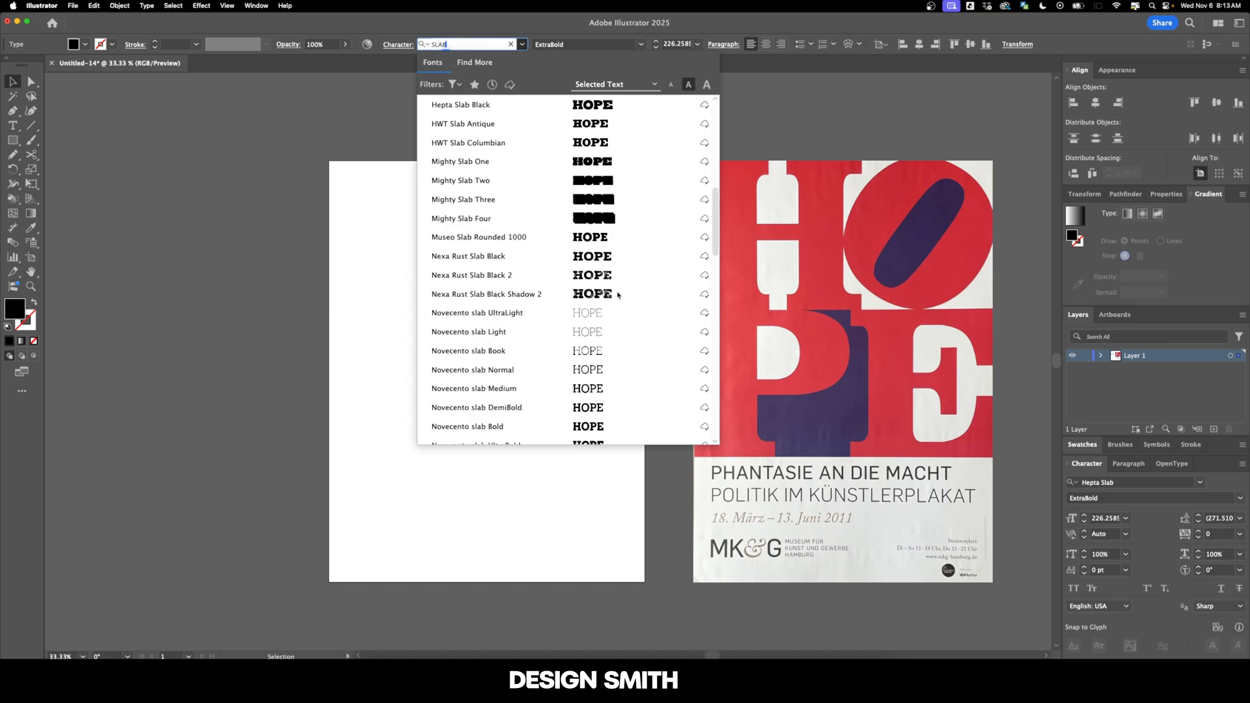
{"action": "left_click", "coordinate": [601, 221]}
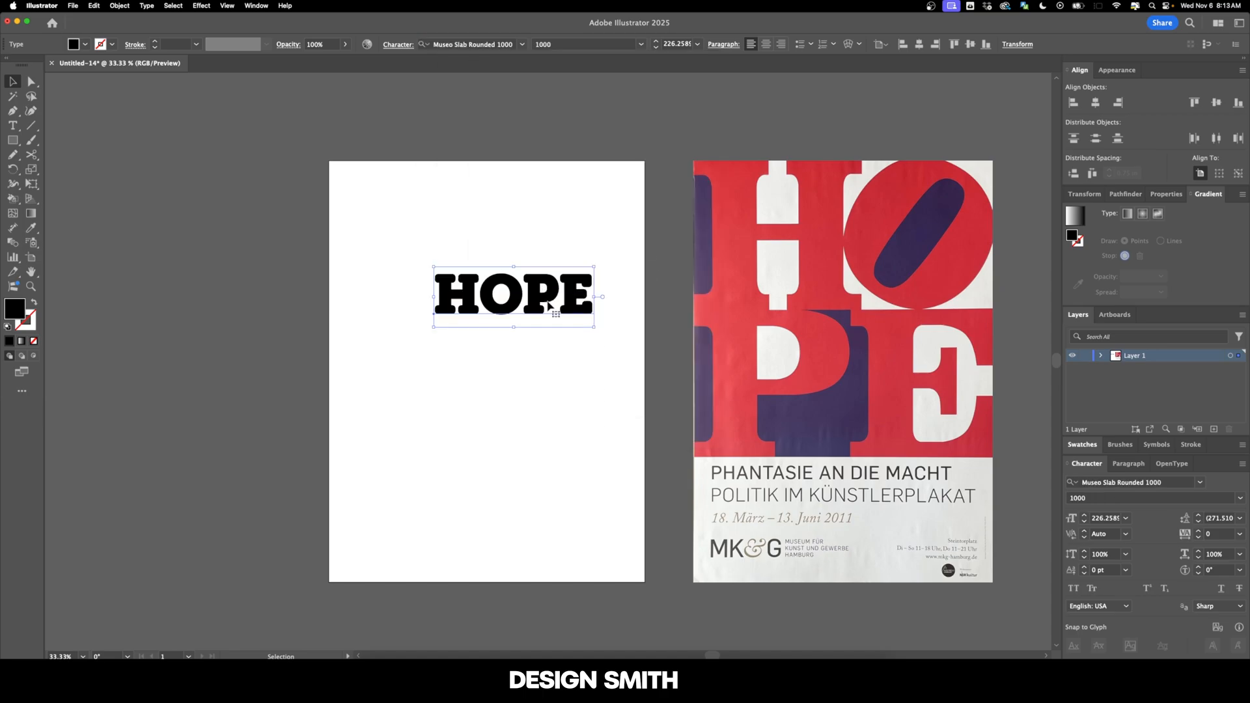
Step: Search the fonts for SLAB and set the HOPE text to Novecento slab wide Bold
{"action": "left_click", "coordinate": [482, 41]}
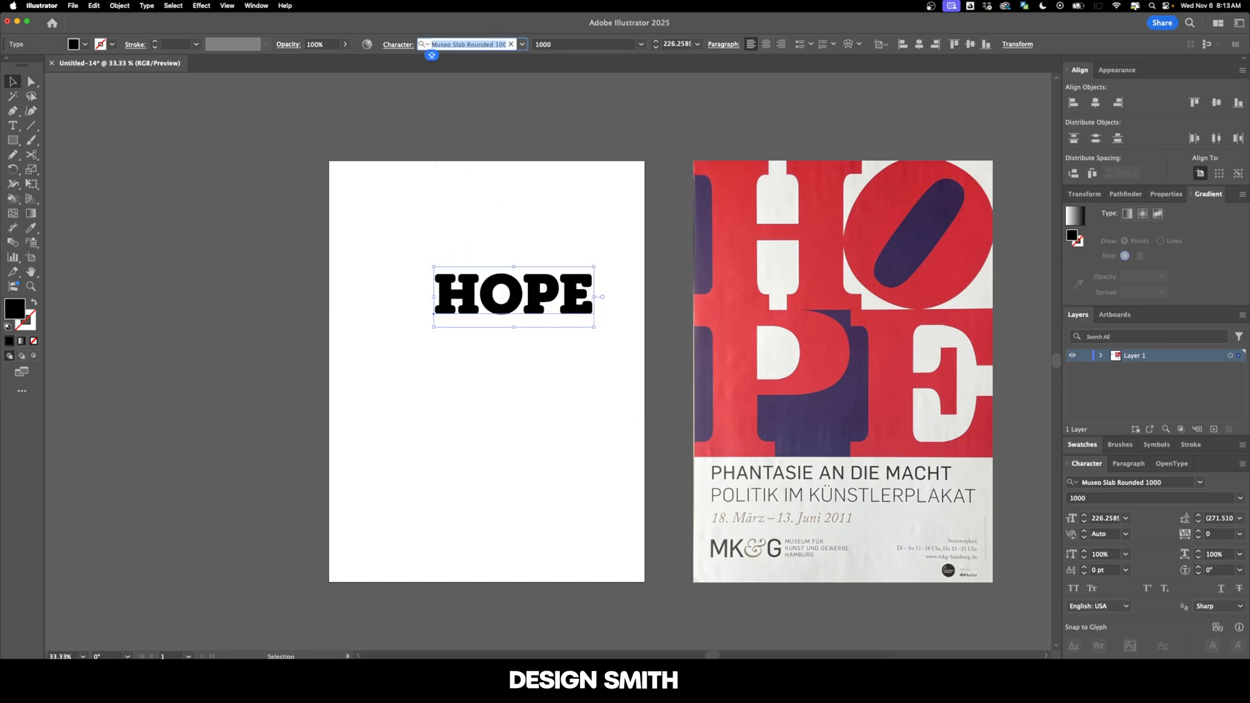
{"action": "type", "text": "SLAB"}
{"action": "scroll", "coordinate": [557, 233], "scroll_direction": "down", "scroll_amount": 15}
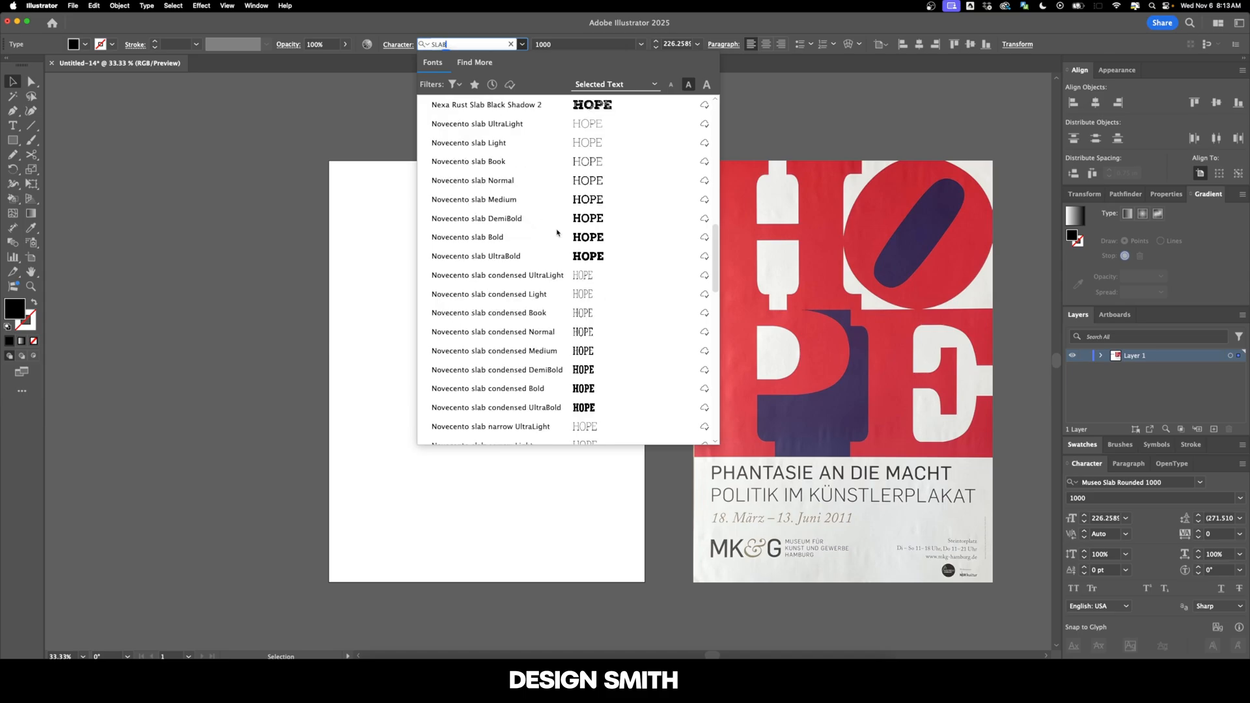
{"action": "scroll", "coordinate": [557, 232], "scroll_direction": "down", "scroll_amount": 10}
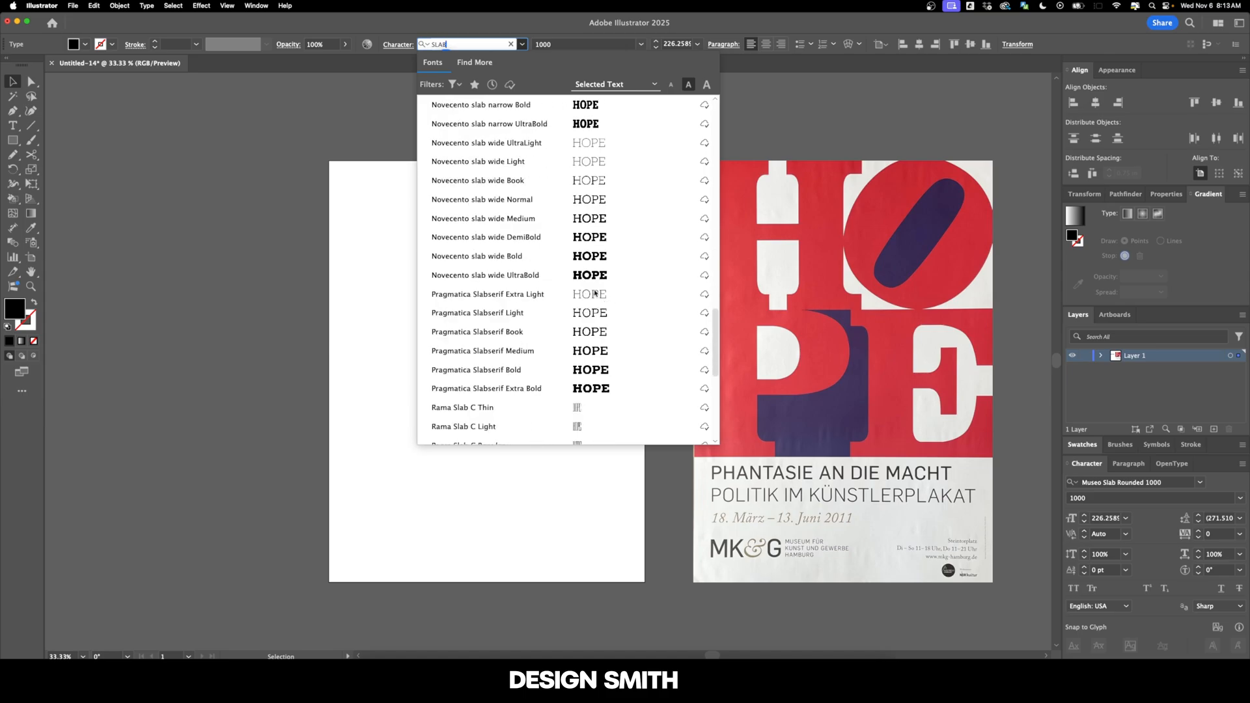
{"action": "left_click", "coordinate": [573, 256]}
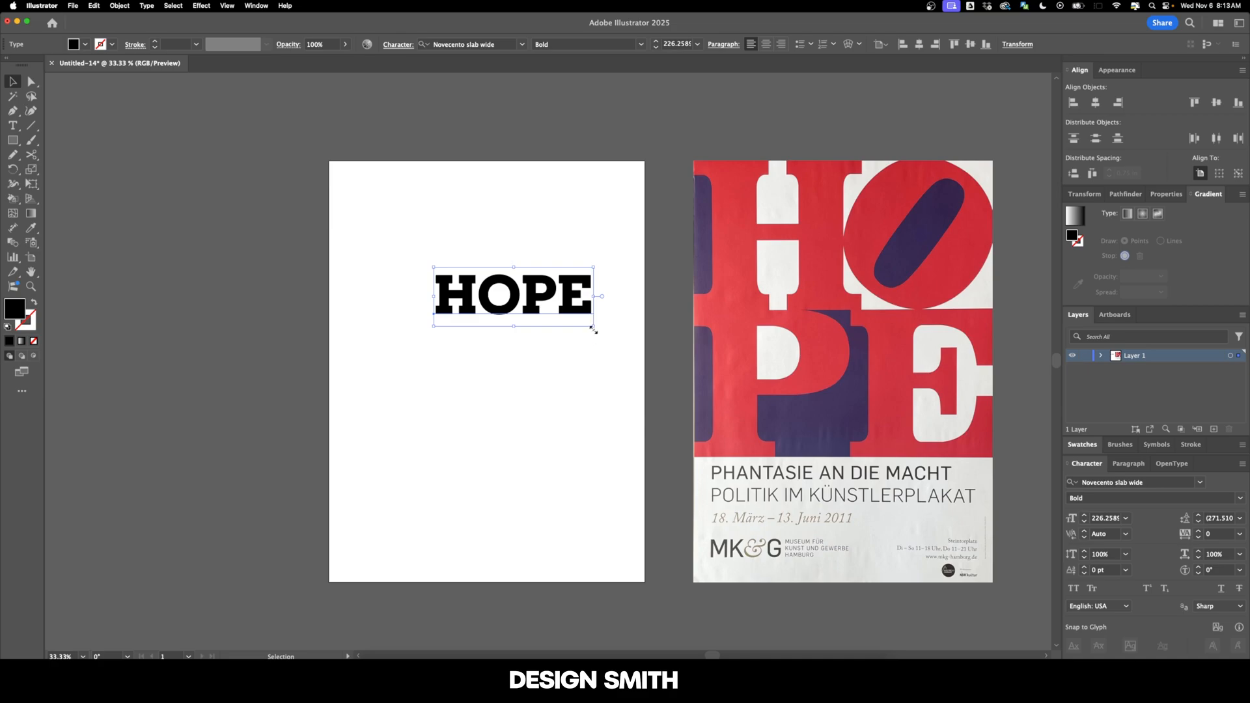
Step: Enlarge the HOPE text to about 386 pt so it nearly spans the artboard's width
{"action": "left_click_drag", "start_coordinate": [593, 329], "coordinate": [745, 377]}
{"action": "scroll", "coordinate": [691, 365], "scroll_direction": "right", "scroll_amount": 3}
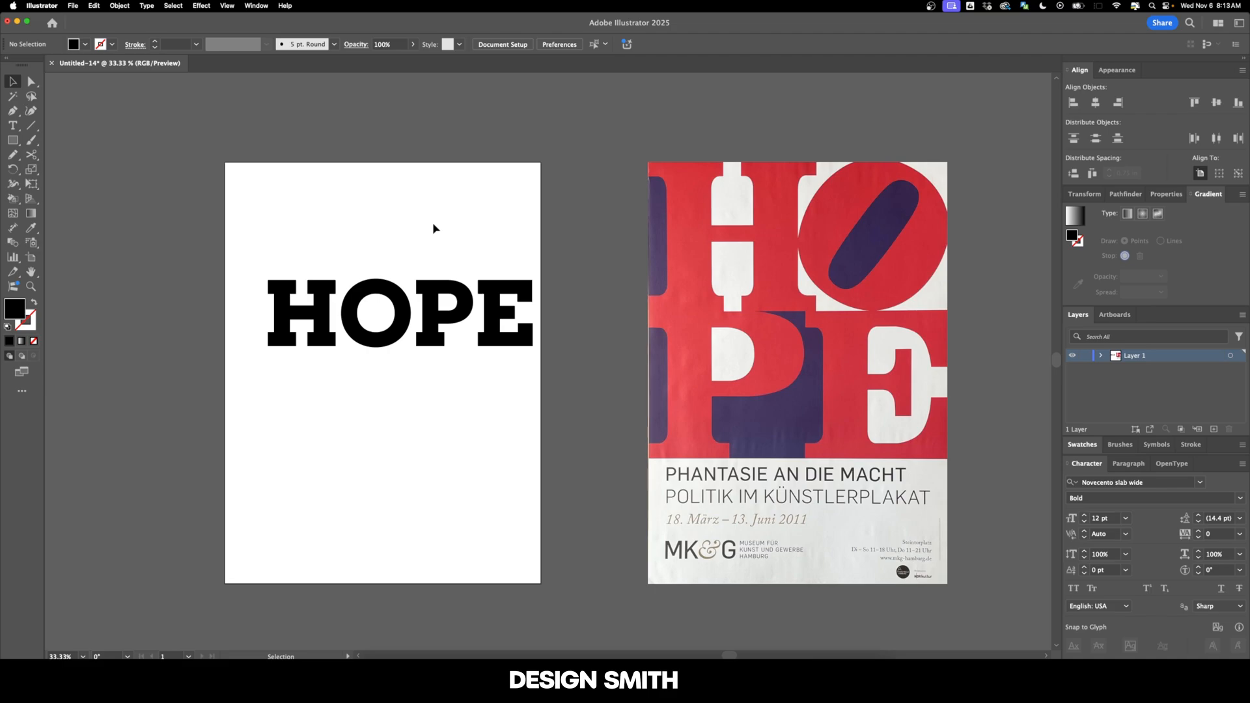
{"action": "scroll", "coordinate": [465, 230], "scroll_direction": "right", "scroll_amount": 3}
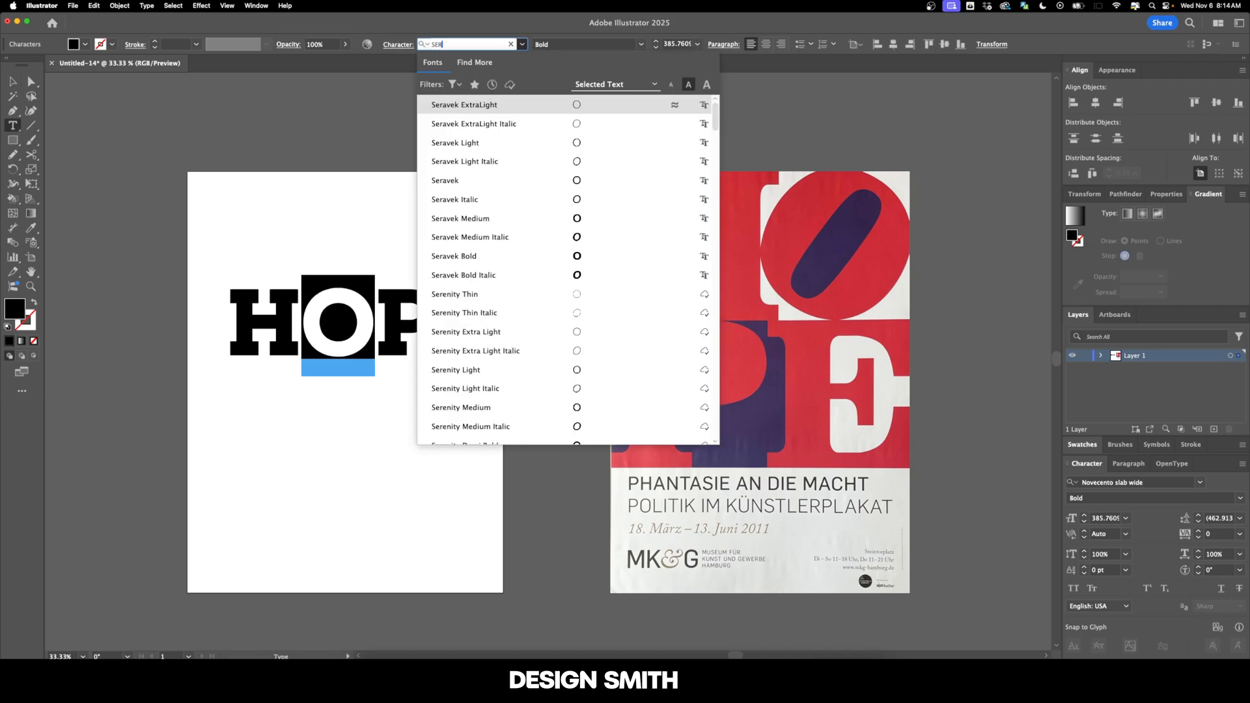
Step: Set only the letter O of HOPE to the serif font Source Serif Variable Black
{"action": "key", "text": "Down"}
{"action": "key", "text": "Down"}
{"action": "key", "text": "Down"}
{"action": "key", "text": "Down"}
{"action": "key", "text": "Down"}
{"action": "key", "text": "Down"}
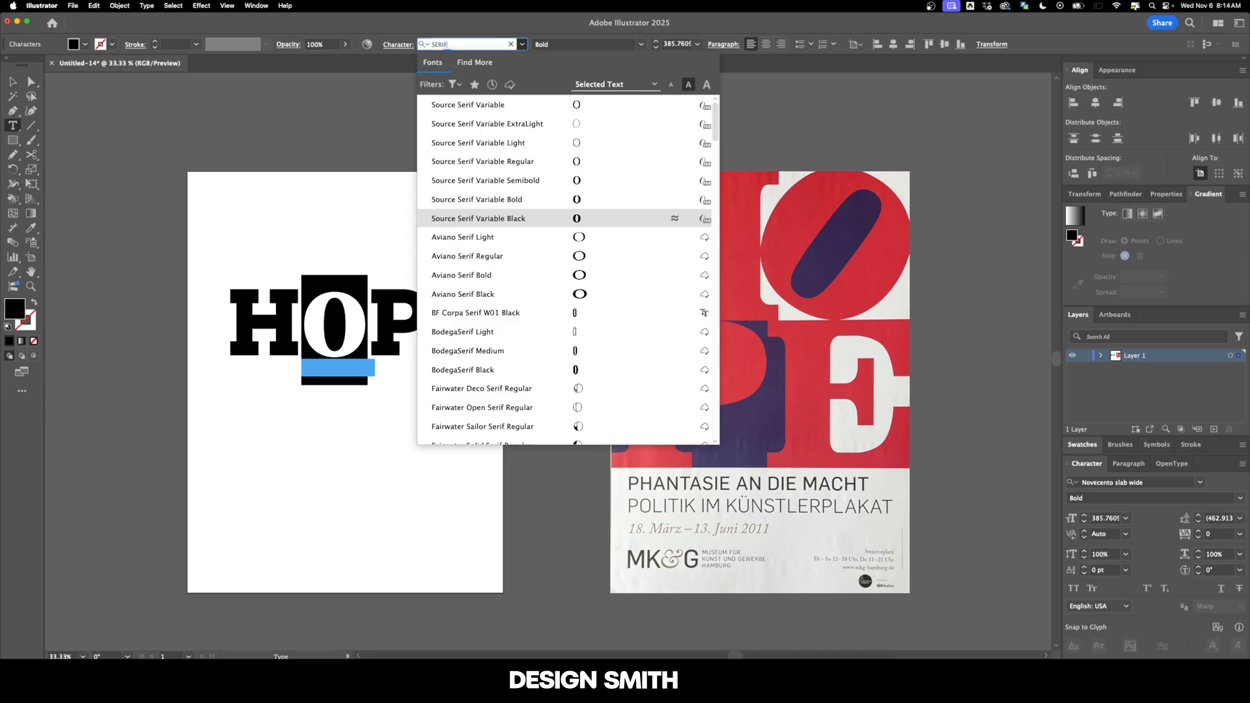
{"action": "key", "text": "Return"}
{"action": "key", "text": "Escape"}
{"action": "scroll", "coordinate": [450, 260], "scroll_direction": "down", "scroll_amount": 1}
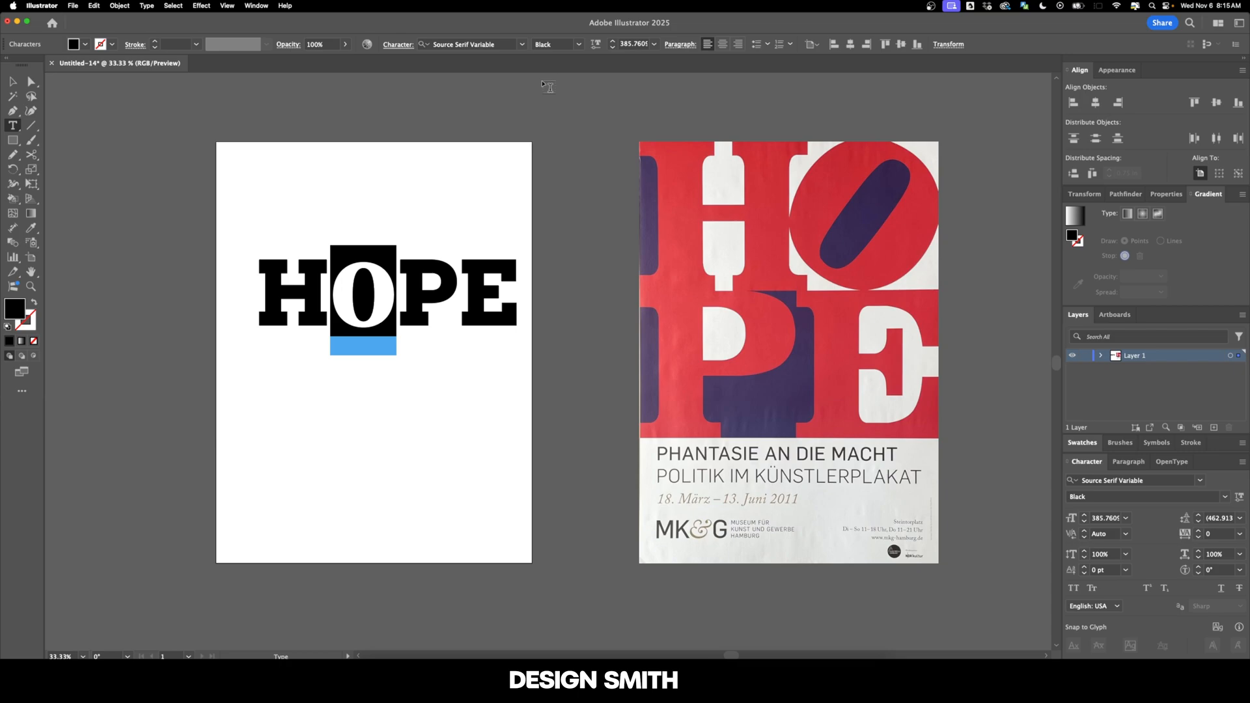
{"action": "key", "text": "Escape"}
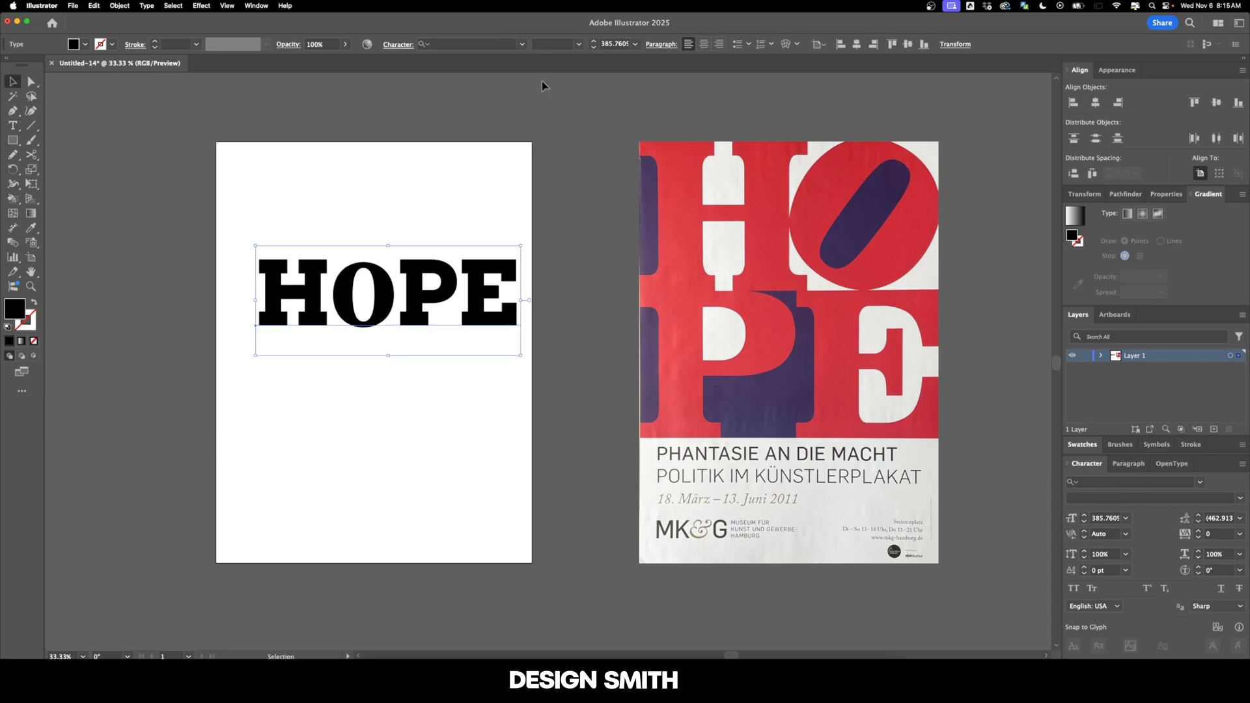
Step: Convert the HOPE text to outlines and make its letters separately selectable
{"action": "left_click_drag", "start_coordinate": [542, 236], "coordinate": [377, 369]}
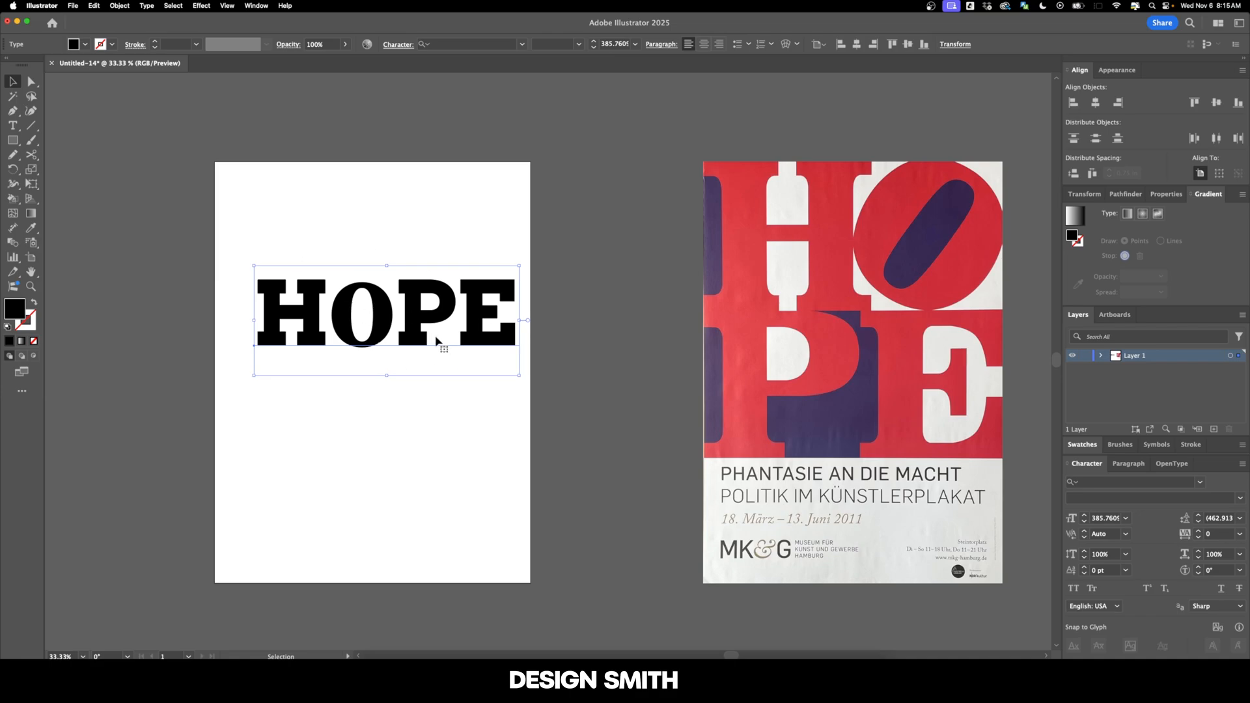
{"action": "key", "text": "shift+super+o"}
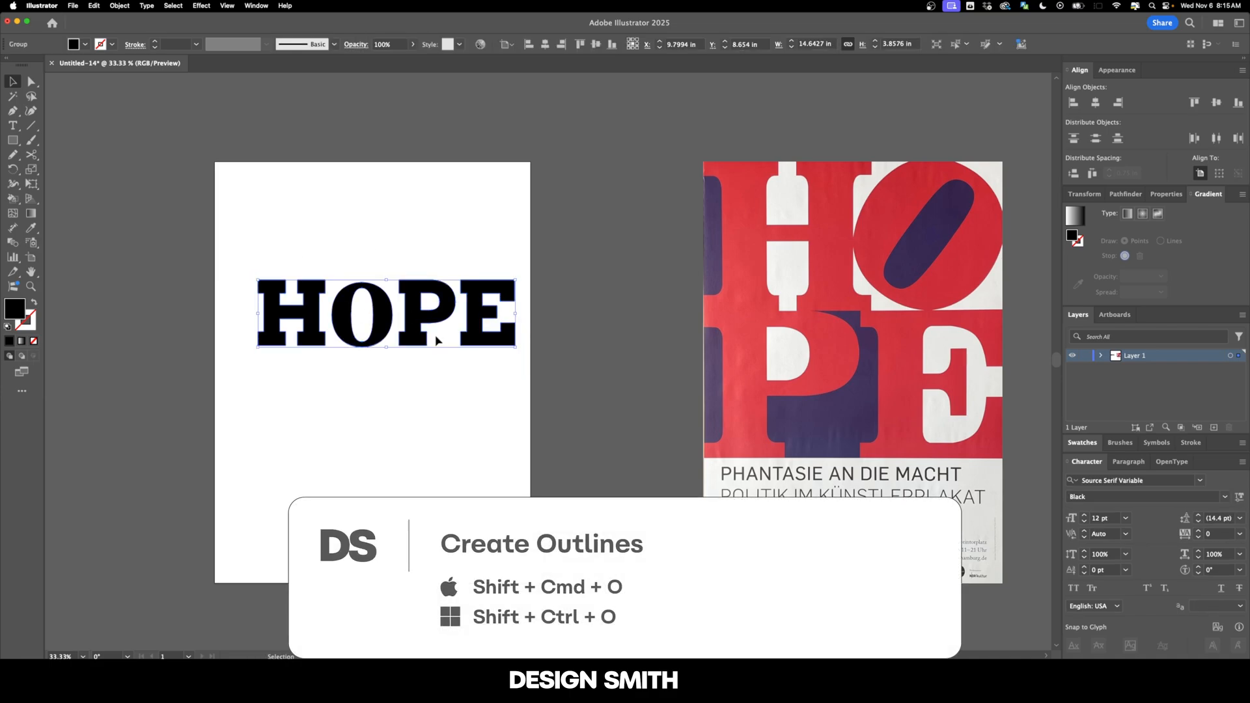
{"action": "left_click", "coordinate": [435, 337]}
Step: Move the letters P and E straight down to form a second row below HO
{"action": "left_click_drag", "start_coordinate": [404, 251], "coordinate": [497, 381]}
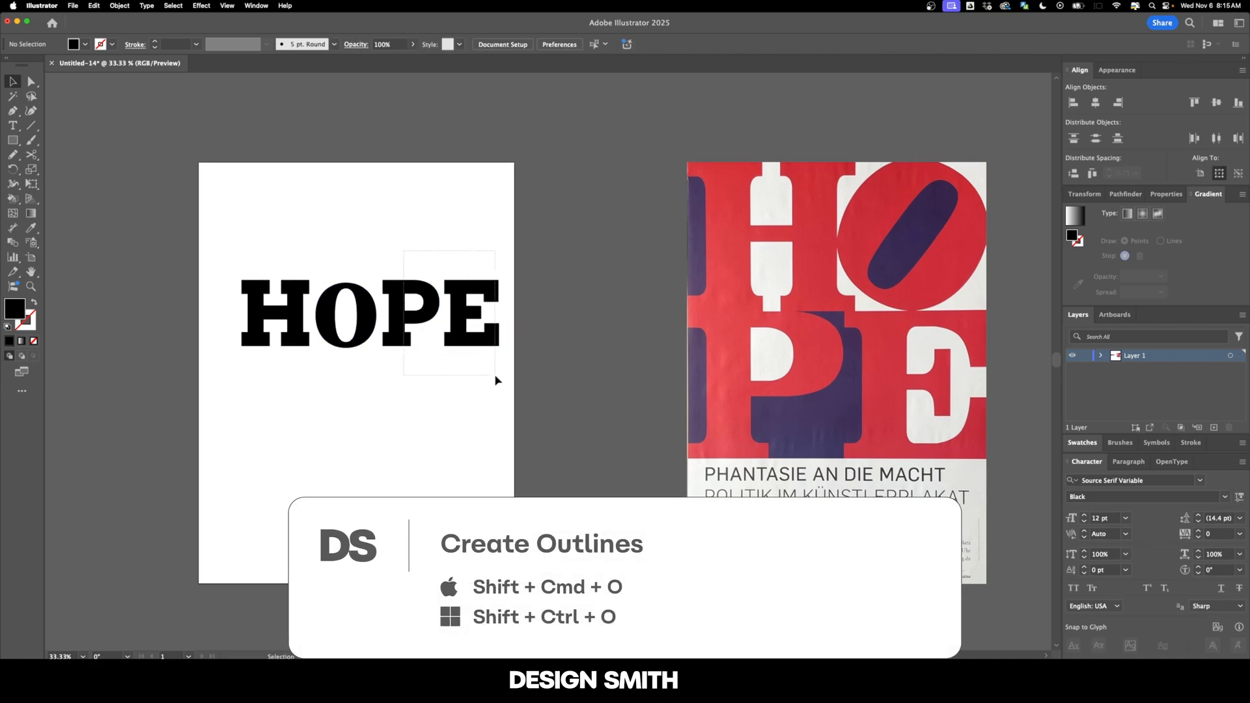
{"action": "left_click_drag", "start_coordinate": [468, 317], "coordinate": [478, 420]}
{"action": "left_click", "coordinate": [438, 346]}
{"action": "scroll", "coordinate": [438, 346], "scroll_direction": "up", "scroll_amount": 1}
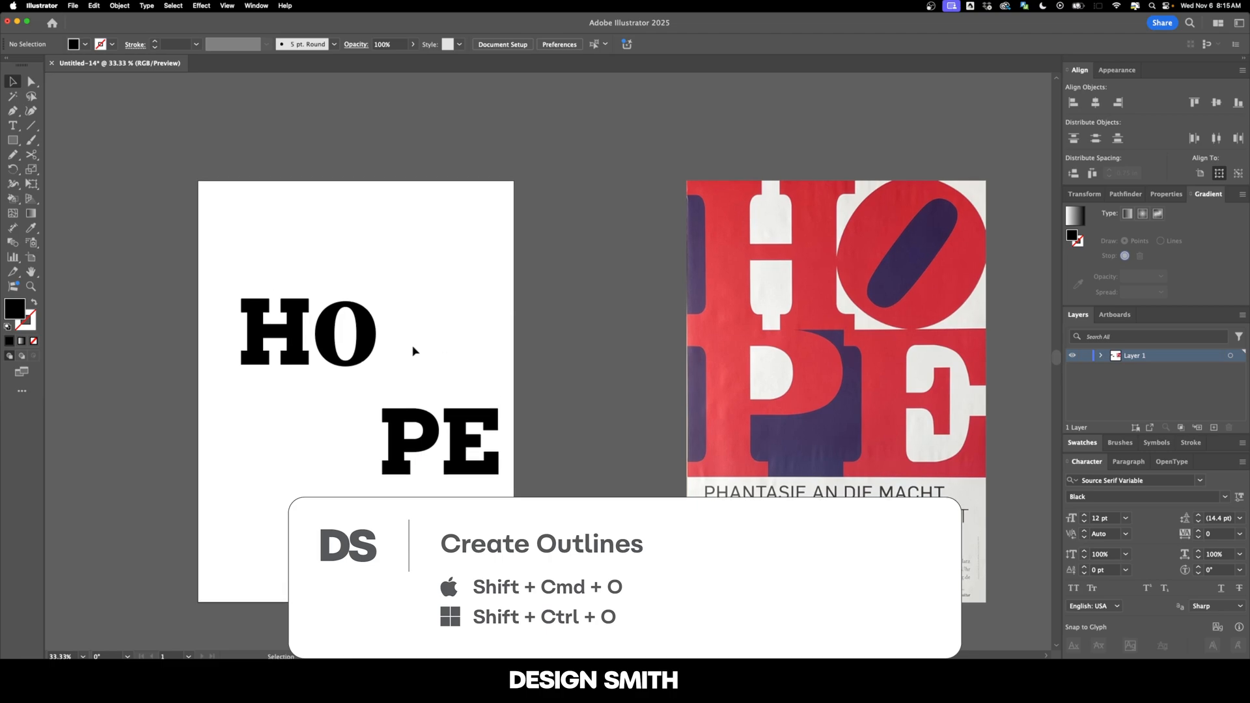
Step: Move the H and O to the artboard's upper-left corner and scale them together to the full 18 in width
{"action": "left_click_drag", "start_coordinate": [413, 294], "coordinate": [240, 371]}
{"action": "left_click_drag", "start_coordinate": [306, 336], "coordinate": [260, 234]}
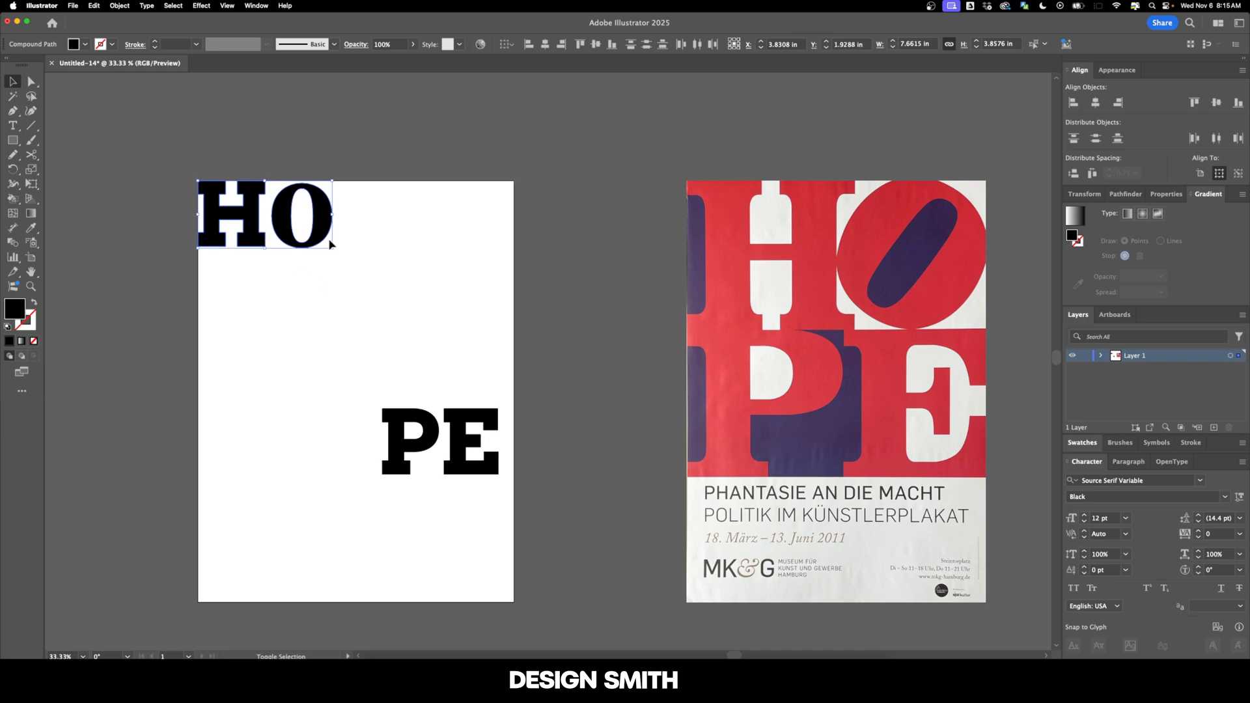
{"action": "left_click_drag", "start_coordinate": [333, 247], "coordinate": [515, 389]}
{"action": "left_click", "coordinate": [554, 368]}
{"action": "scroll", "coordinate": [515, 333], "scroll_direction": "up", "scroll_amount": 2}
{"action": "scroll", "coordinate": [495, 319], "scroll_direction": "left", "scroll_amount": 2}
Step: Align the bottom edge of the O with the H, keeping the H as key object
{"action": "left_click", "coordinate": [469, 297]}
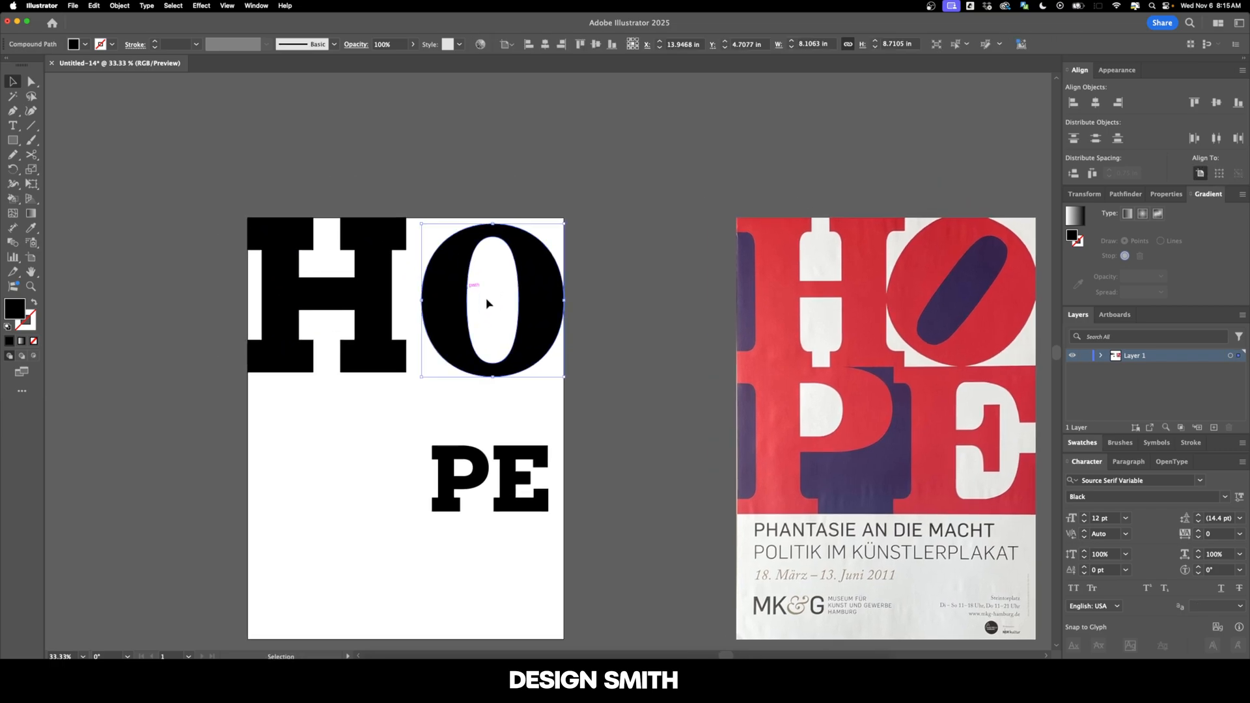
{"action": "left_click", "coordinate": [396, 295], "text": "shift"}
{"action": "left_click", "coordinate": [391, 296]}
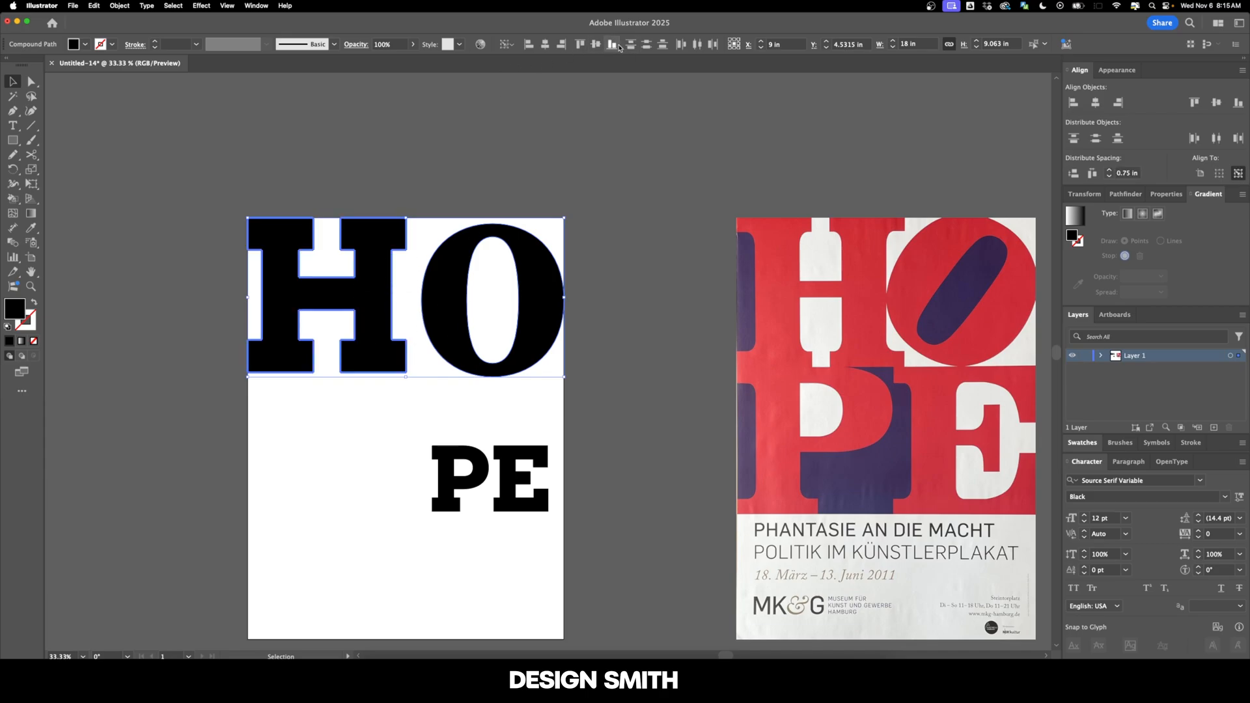
{"action": "left_click", "coordinate": [612, 43]}
{"action": "left_click", "coordinate": [615, 286]}
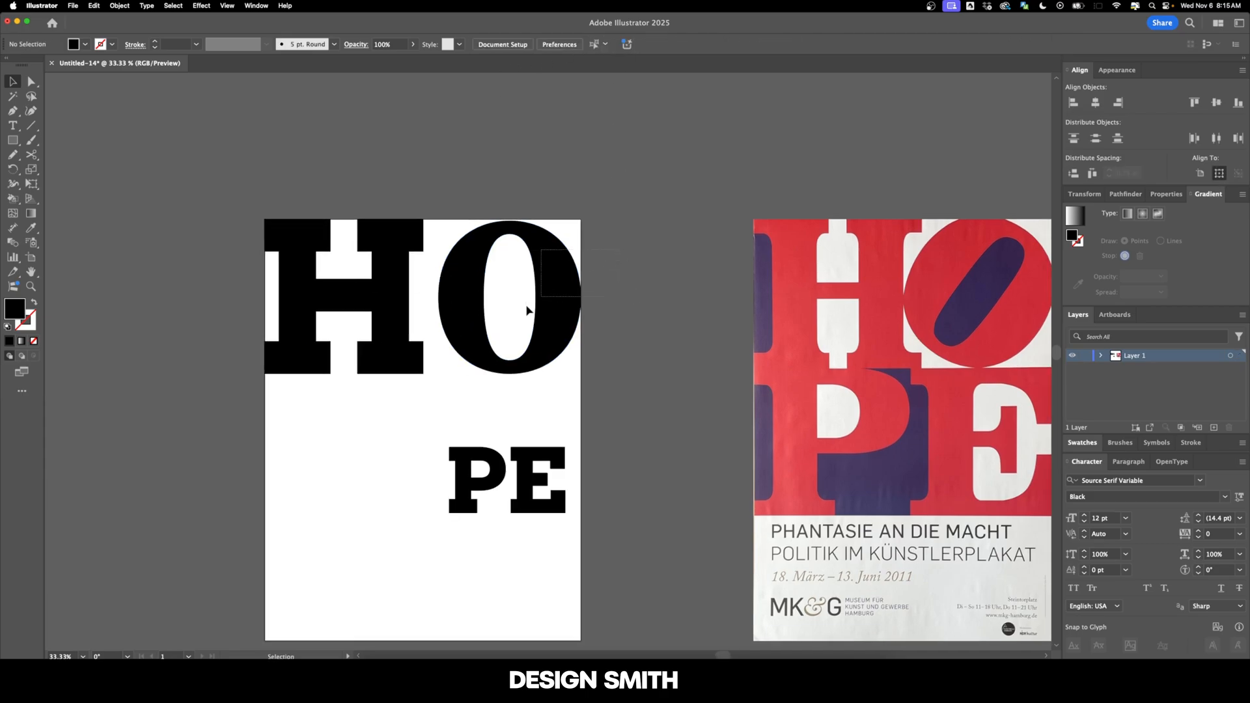
Step: Place the O over the reference poster's O and rotate it 145° to match the poster's slant
{"action": "scroll", "coordinate": [469, 286], "scroll_direction": "right", "scroll_amount": 5}
{"action": "left_click_drag", "start_coordinate": [530, 307], "coordinate": [828, 310]}
{"action": "key", "text": "r"}
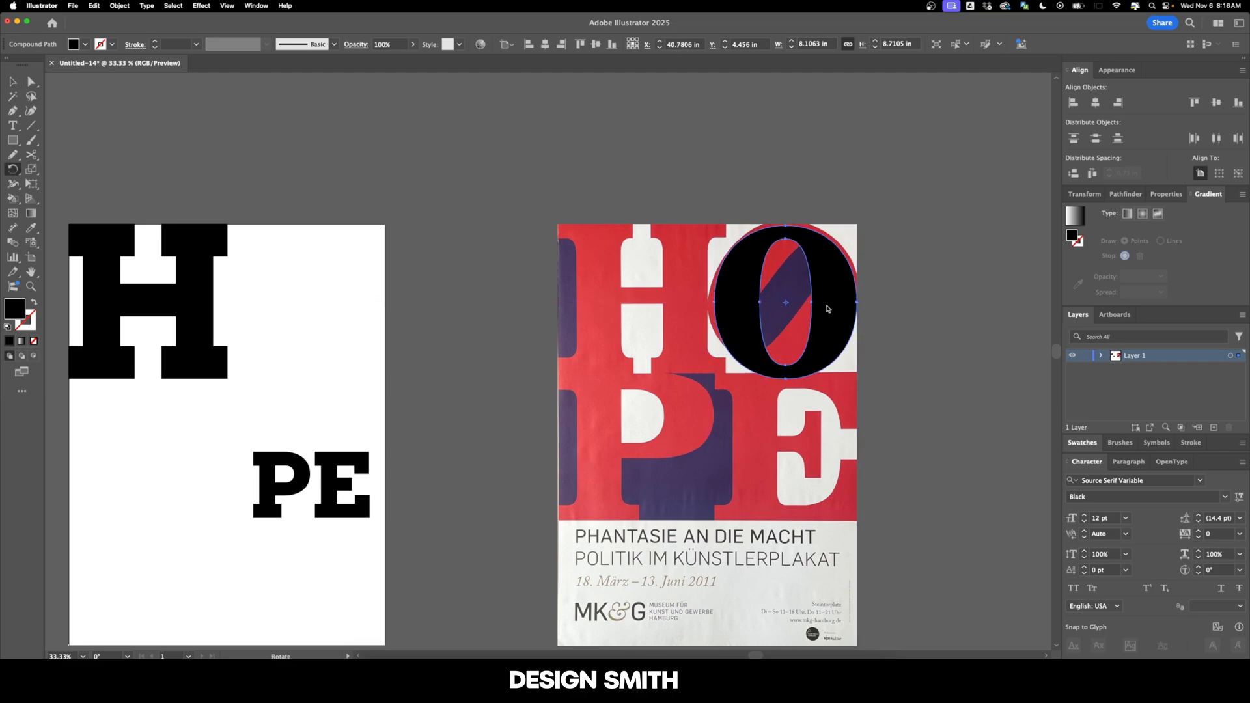
{"action": "key", "text": "Return"}
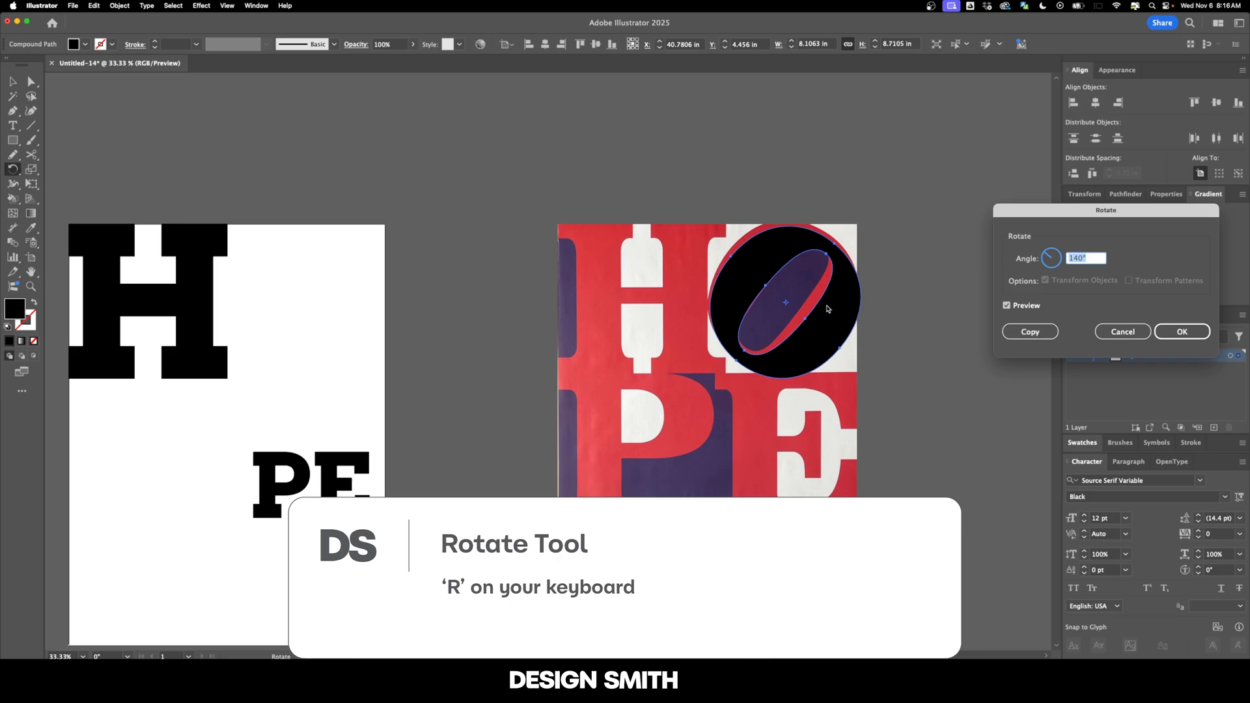
{"action": "key", "text": "Up"}
{"action": "key", "text": "Up"}
{"action": "key", "text": "Up"}
{"action": "key", "text": "Up"}
{"action": "key", "text": "Up"}
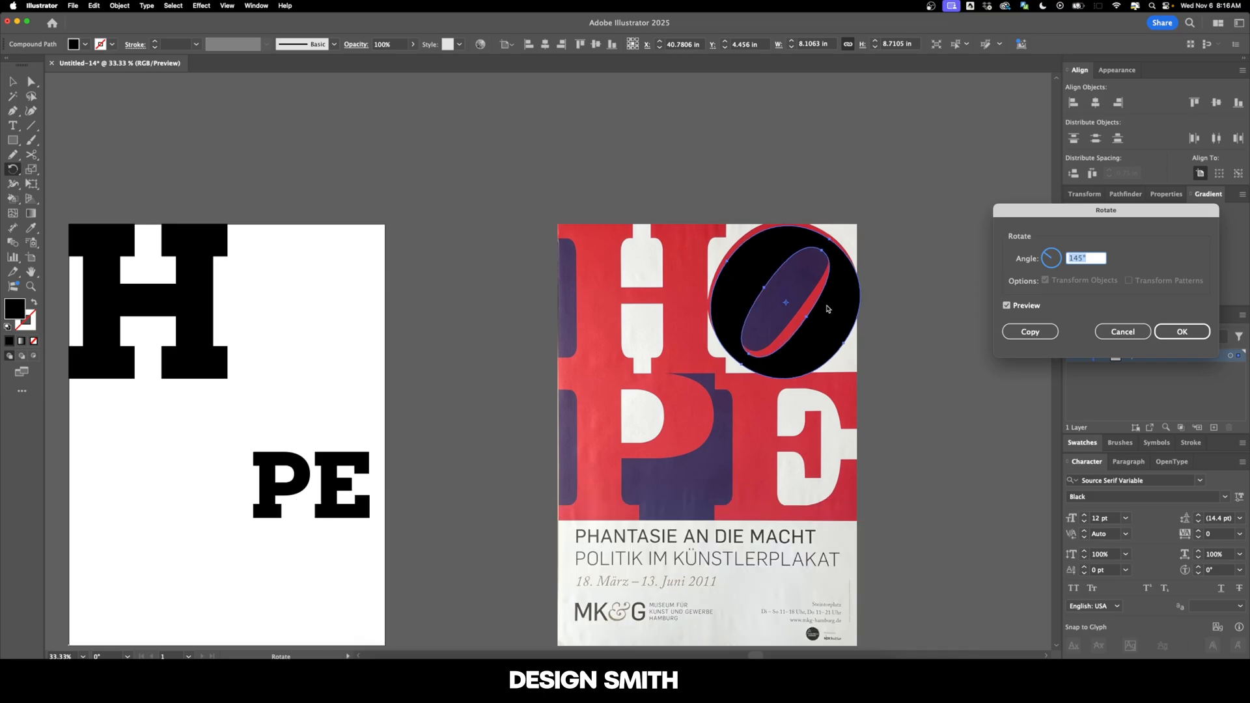
{"action": "key", "text": "Return"}
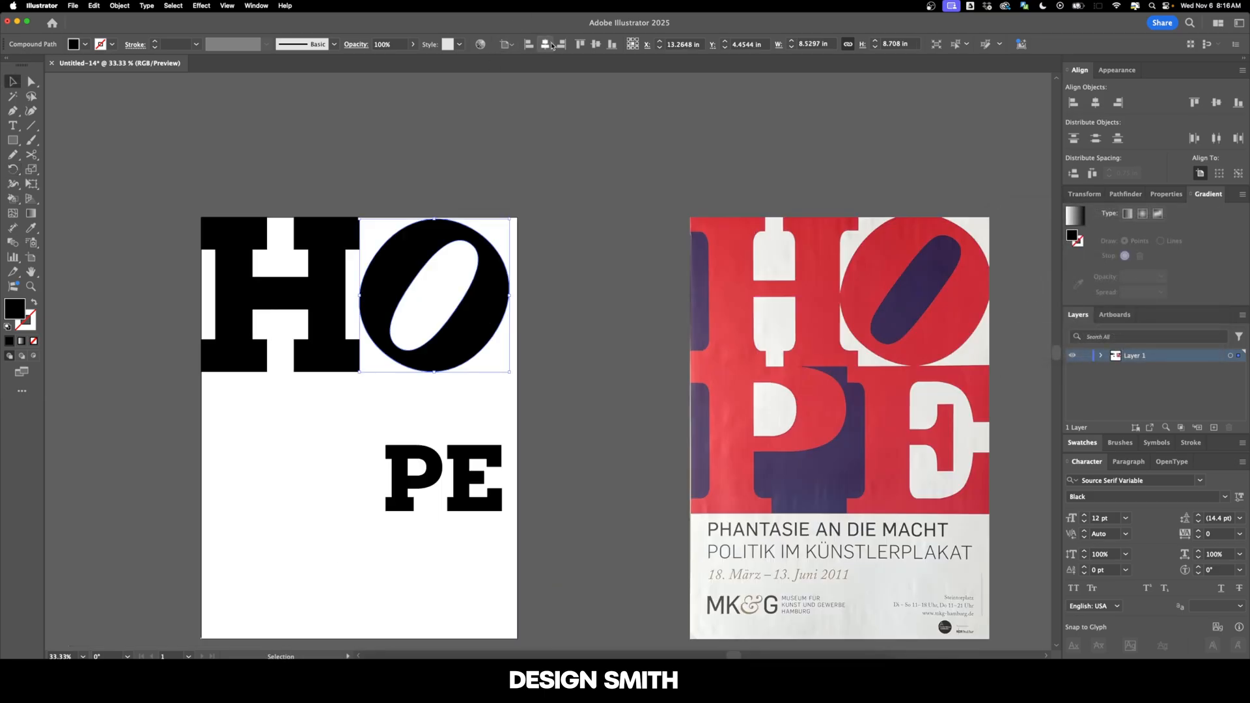
Step: Return the O beside the H and align it to the artboard's upper-right corner
{"action": "left_click", "coordinate": [580, 44]}
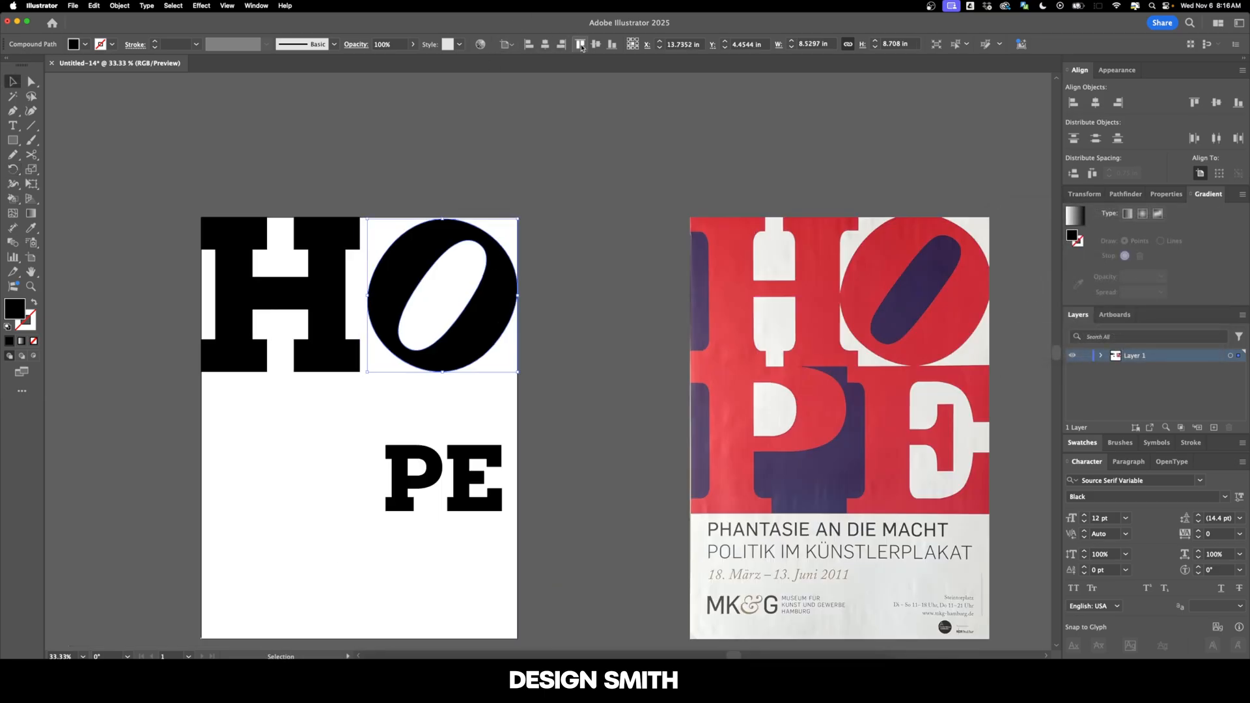
{"action": "scroll", "coordinate": [572, 307], "scroll_direction": "left", "scroll_amount": 2}
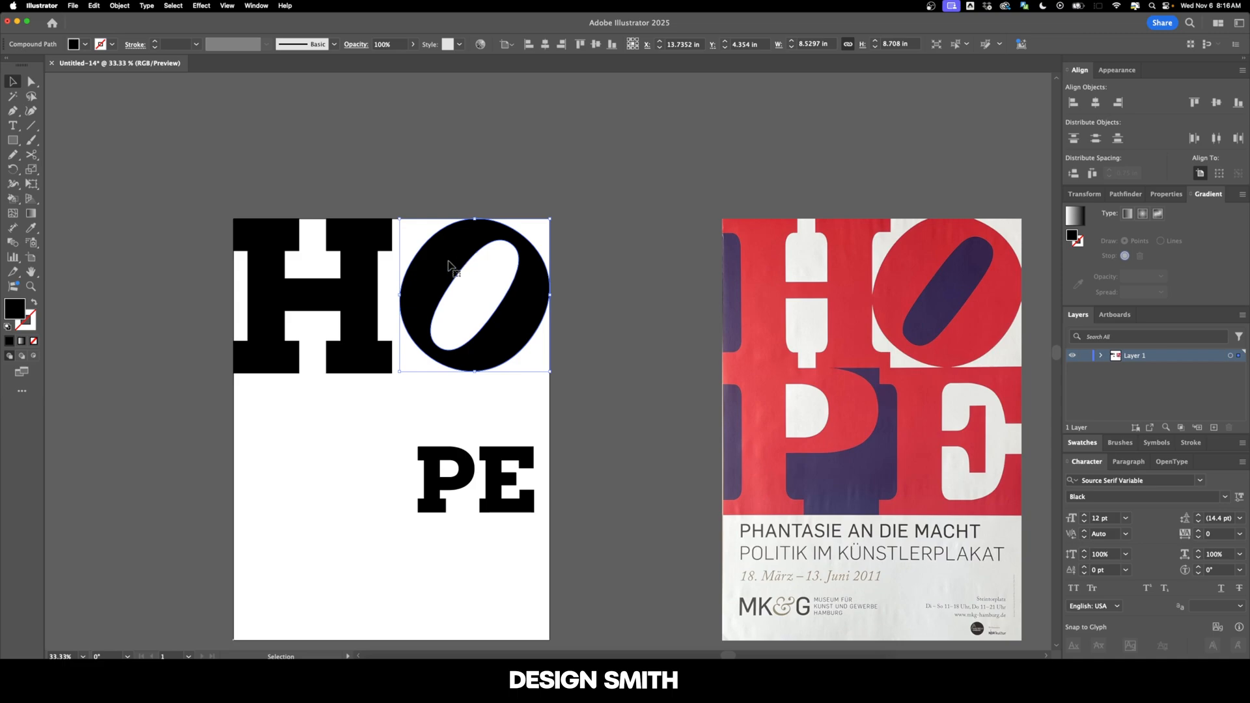
Step: Match the O's height to the H by setting it to 8.8112 in with proportions constrained
{"action": "left_click", "coordinate": [349, 312]}
{"action": "key", "text": "shift+F8"}
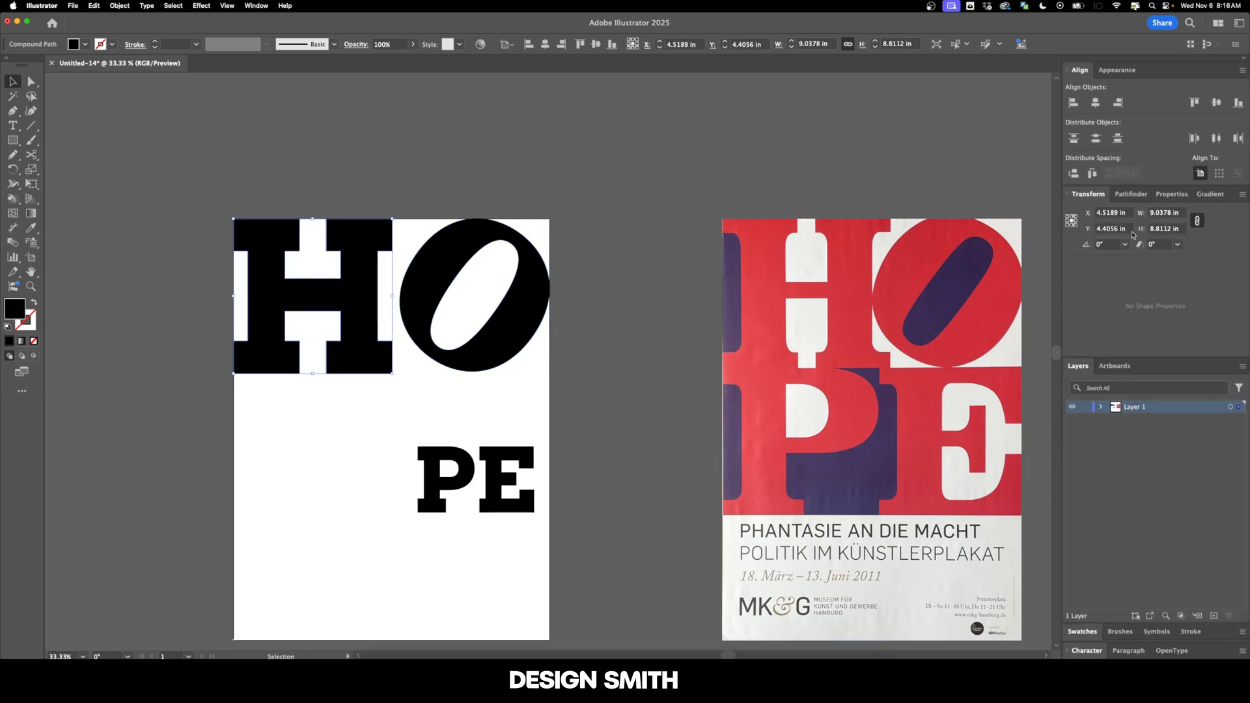
{"action": "left_click", "coordinate": [1168, 234]}
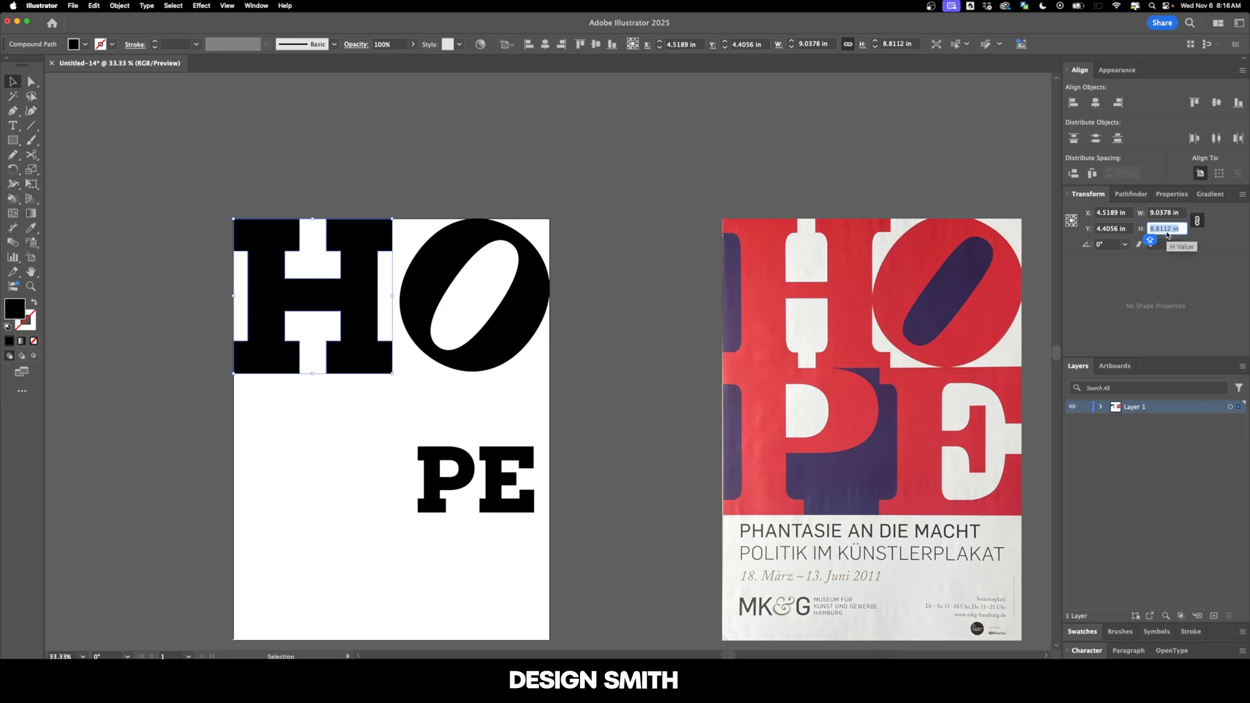
{"action": "left_click", "coordinate": [452, 251]}
{"action": "left_click", "coordinate": [467, 210]}
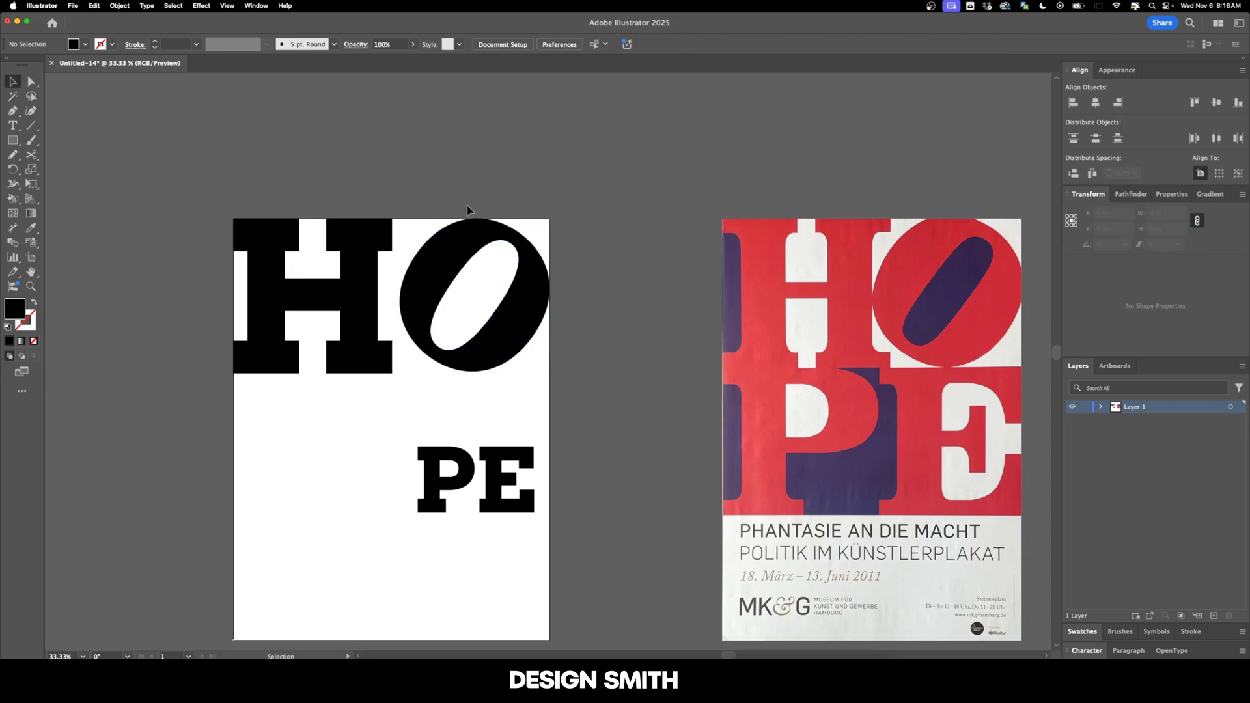
{"action": "left_click", "coordinate": [477, 227]}
{"action": "left_click", "coordinate": [1162, 227]}
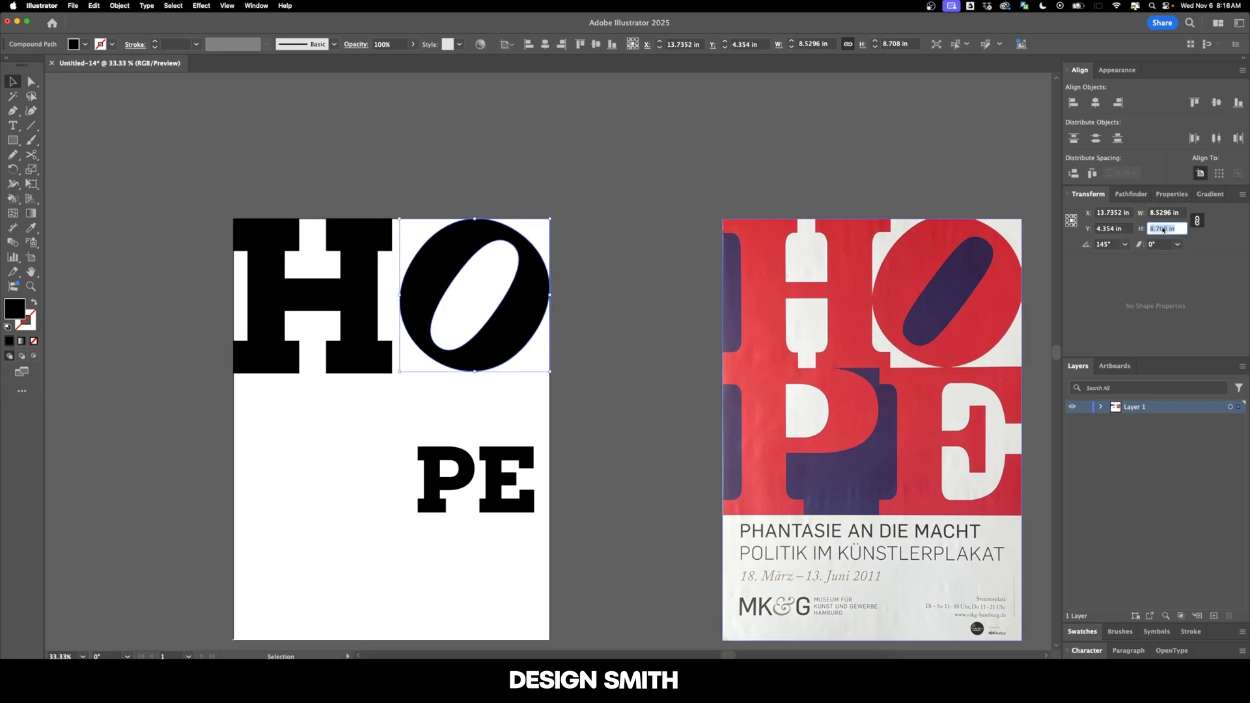
{"action": "type", "text": "8.8112 in"}
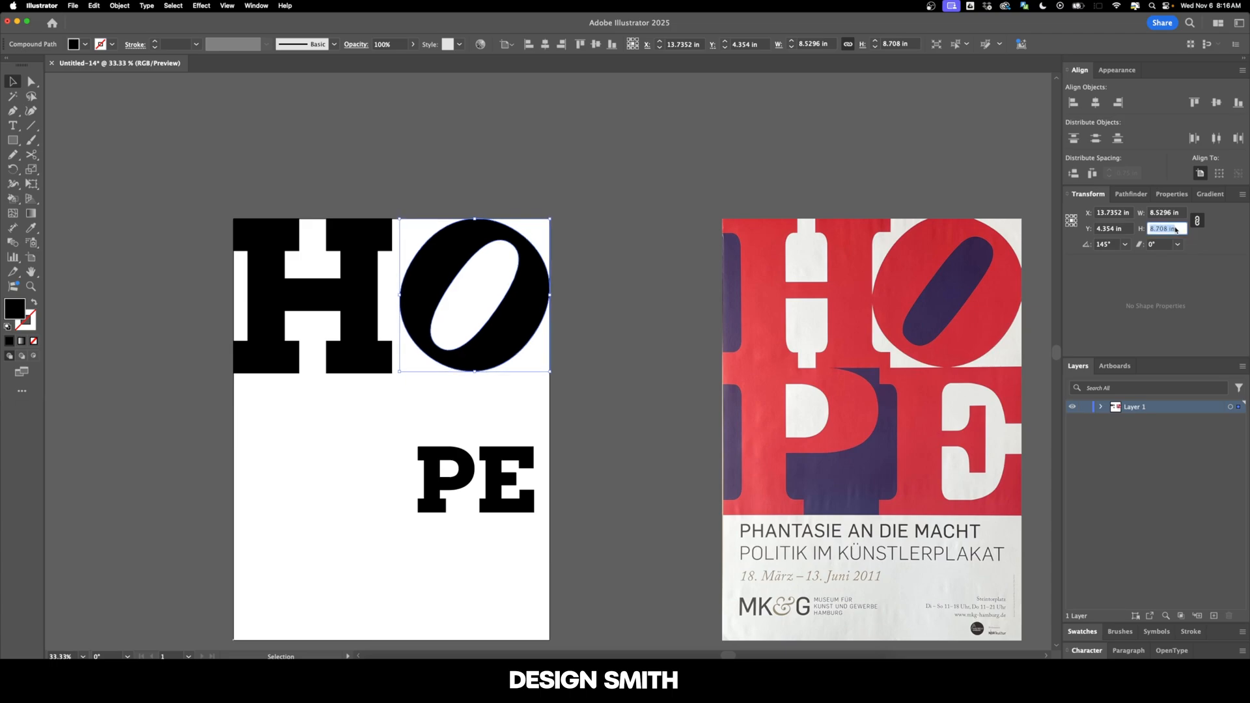
{"action": "key", "text": "Return"}
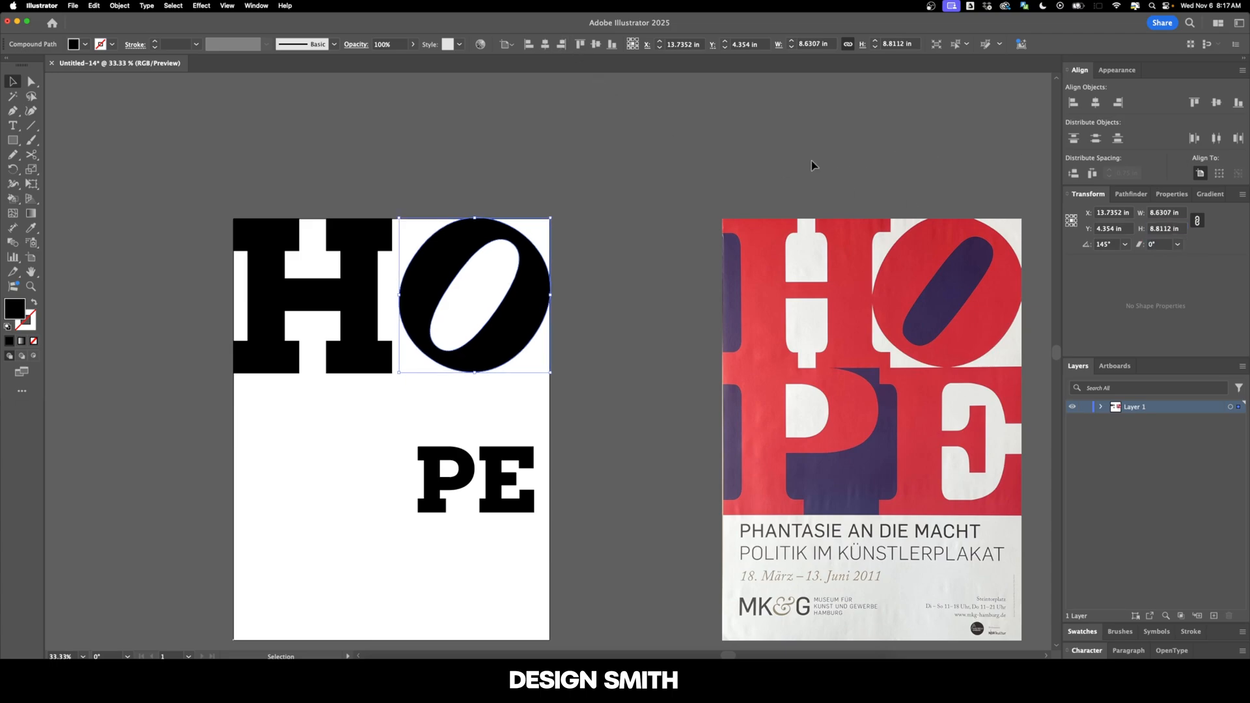
Step: Align the O flush with the artboard's upper-right corner and stretch its left side until it meets the H
{"action": "left_click", "coordinate": [1202, 174]}
{"action": "left_click", "coordinate": [1118, 104]}
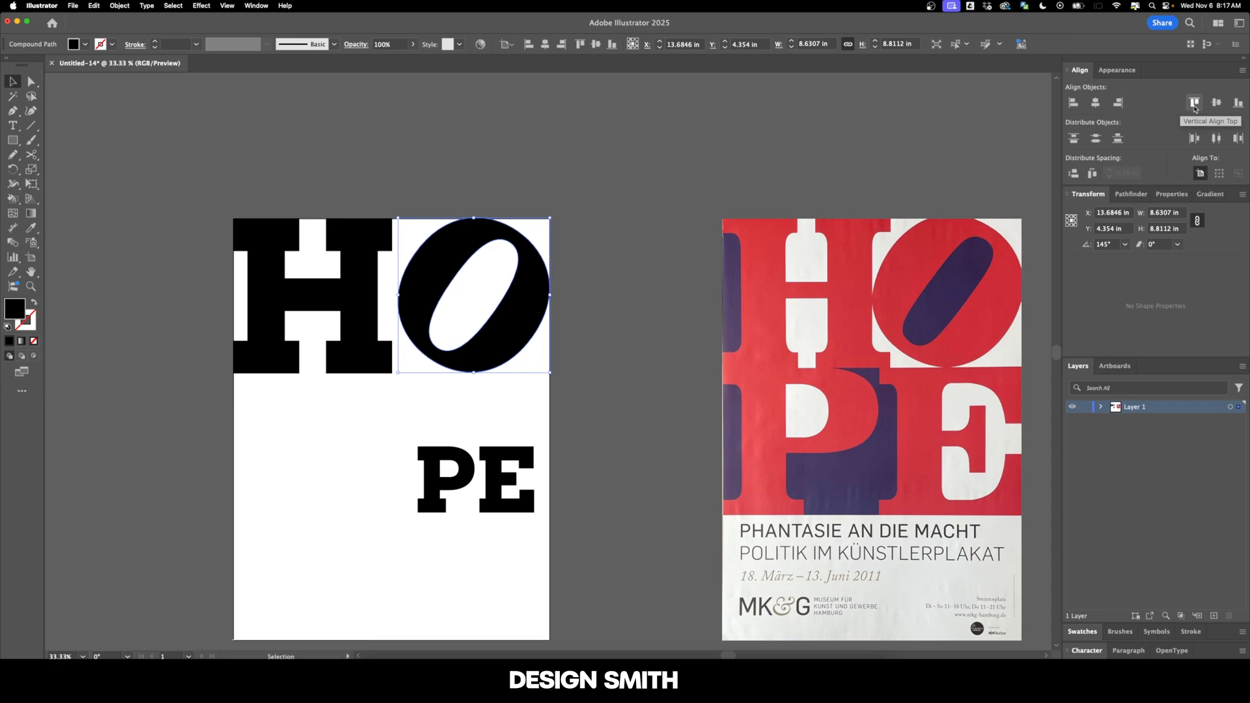
{"action": "left_click", "coordinate": [1195, 104]}
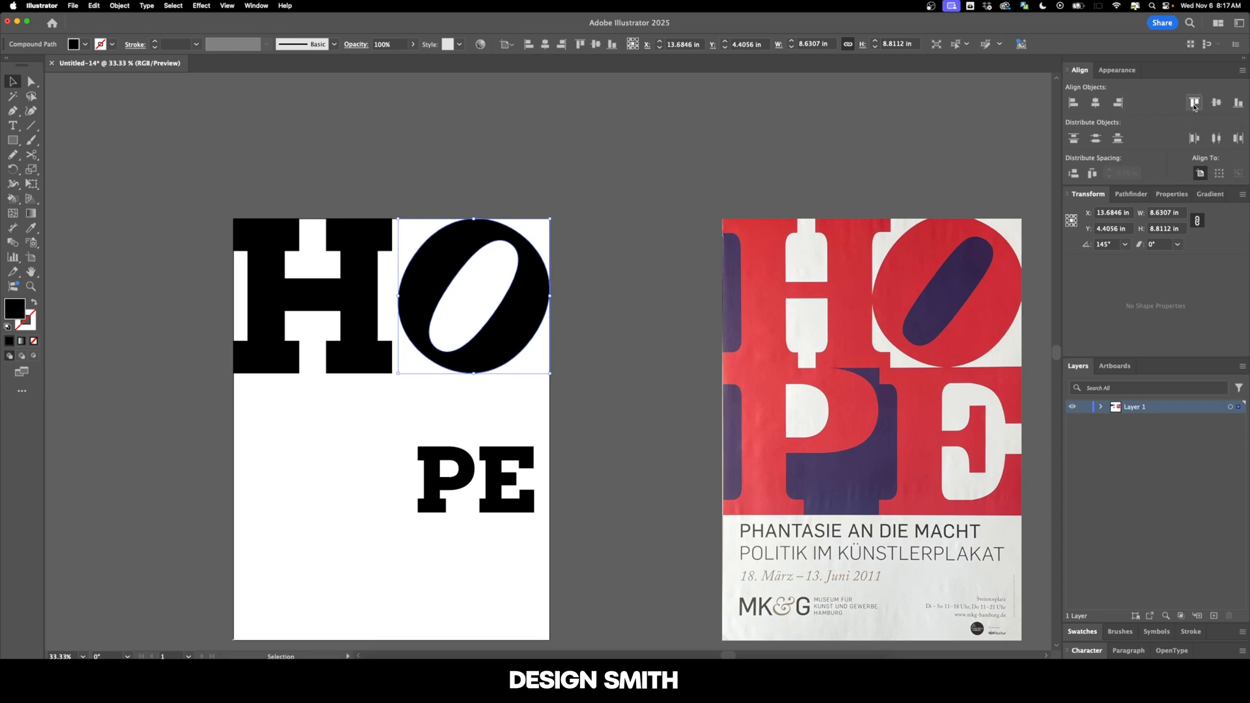
{"action": "left_click_drag", "start_coordinate": [396, 296], "coordinate": [393, 297]}
Step: Widen the H to about 9.67 in so its right stem touches the O and its serifs overlap the O
{"action": "left_click", "coordinate": [392, 297]}
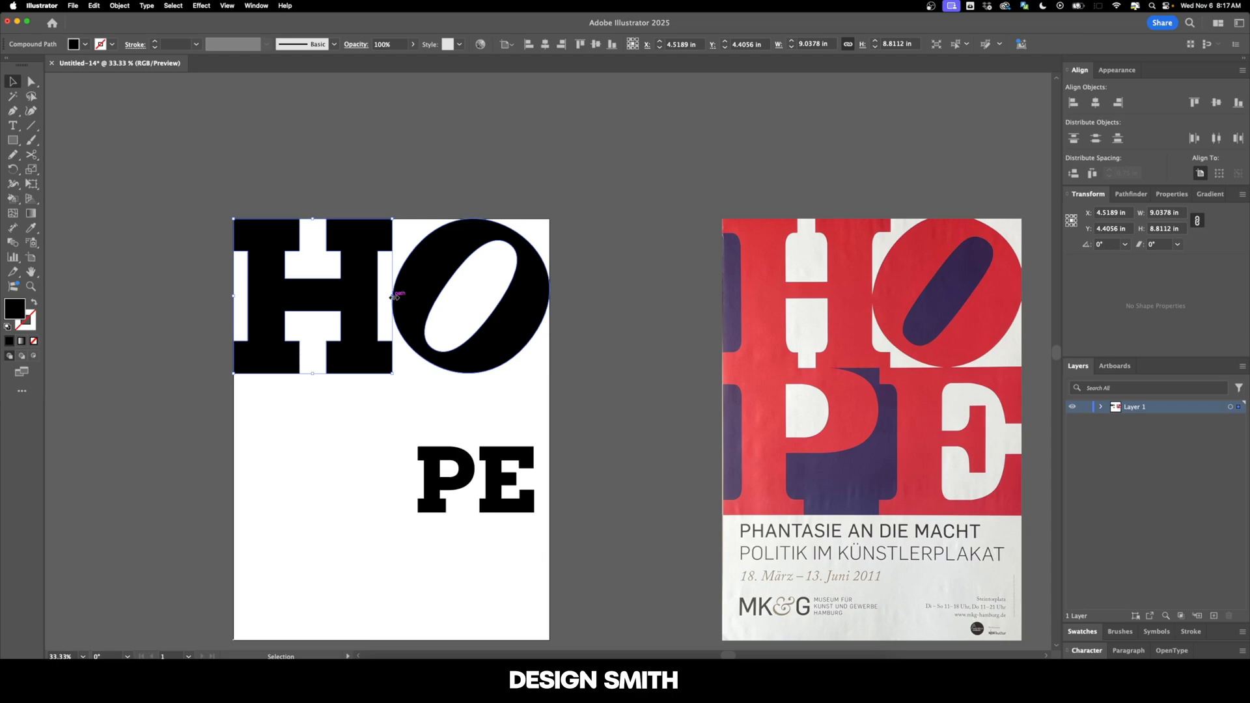
{"action": "left_click_drag", "start_coordinate": [393, 296], "coordinate": [403, 297]}
{"action": "left_click", "coordinate": [403, 297]}
{"action": "left_click", "coordinate": [389, 297]}
{"action": "scroll", "coordinate": [391, 306], "scroll_direction": "up", "scroll_amount": 10}
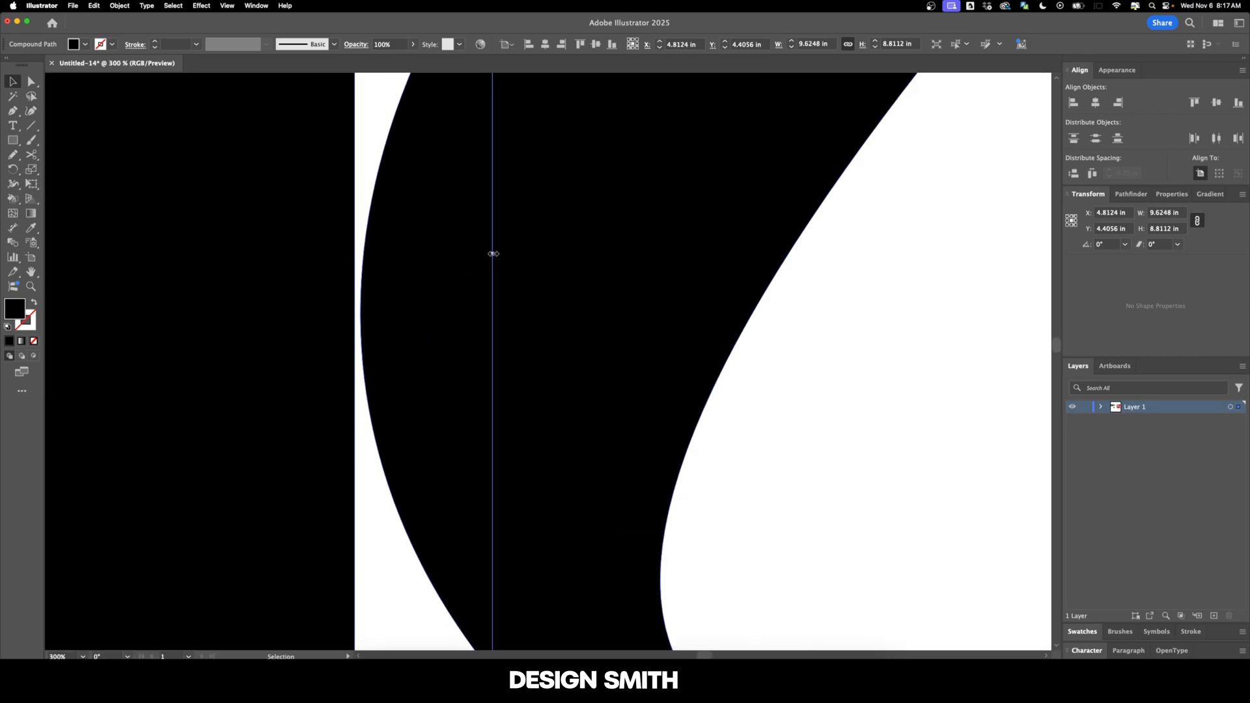
{"action": "scroll", "coordinate": [431, 317], "scroll_direction": "down", "scroll_amount": 10}
{"action": "left_click", "coordinate": [461, 434]}
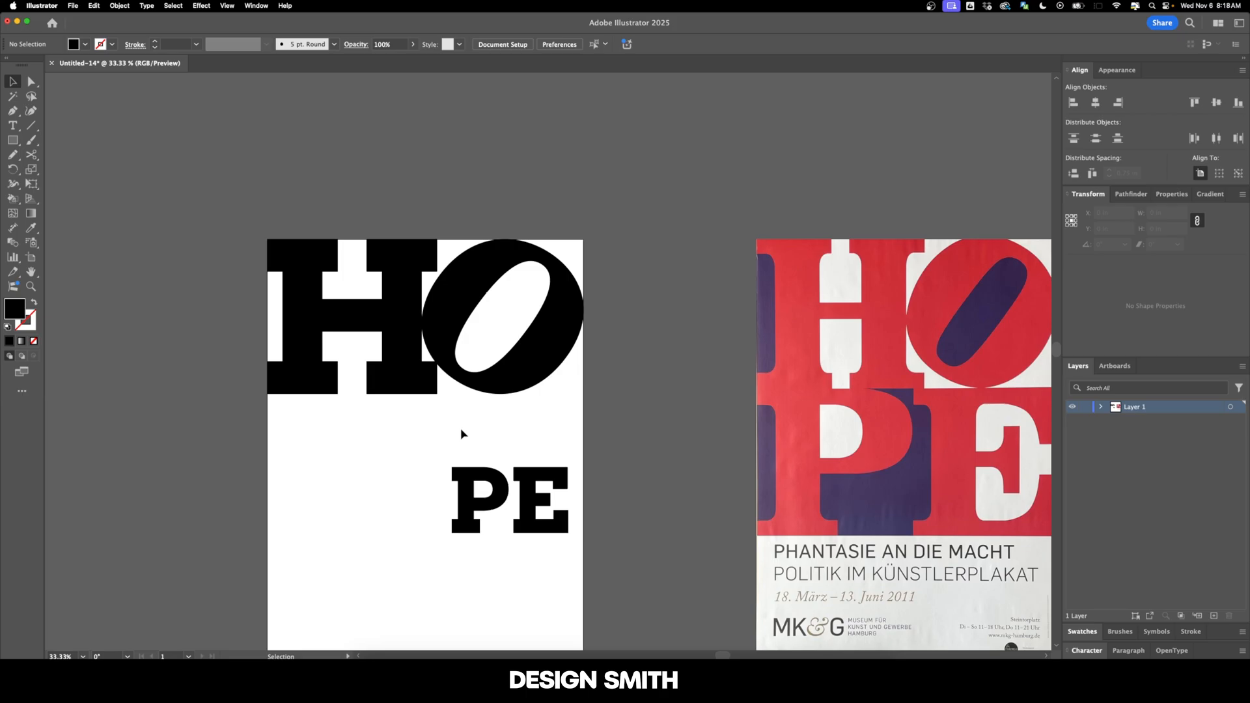
{"action": "scroll", "coordinate": [462, 434], "scroll_direction": "down", "scroll_amount": 3}
{"action": "scroll", "coordinate": [461, 434], "scroll_direction": "right", "scroll_amount": 3}
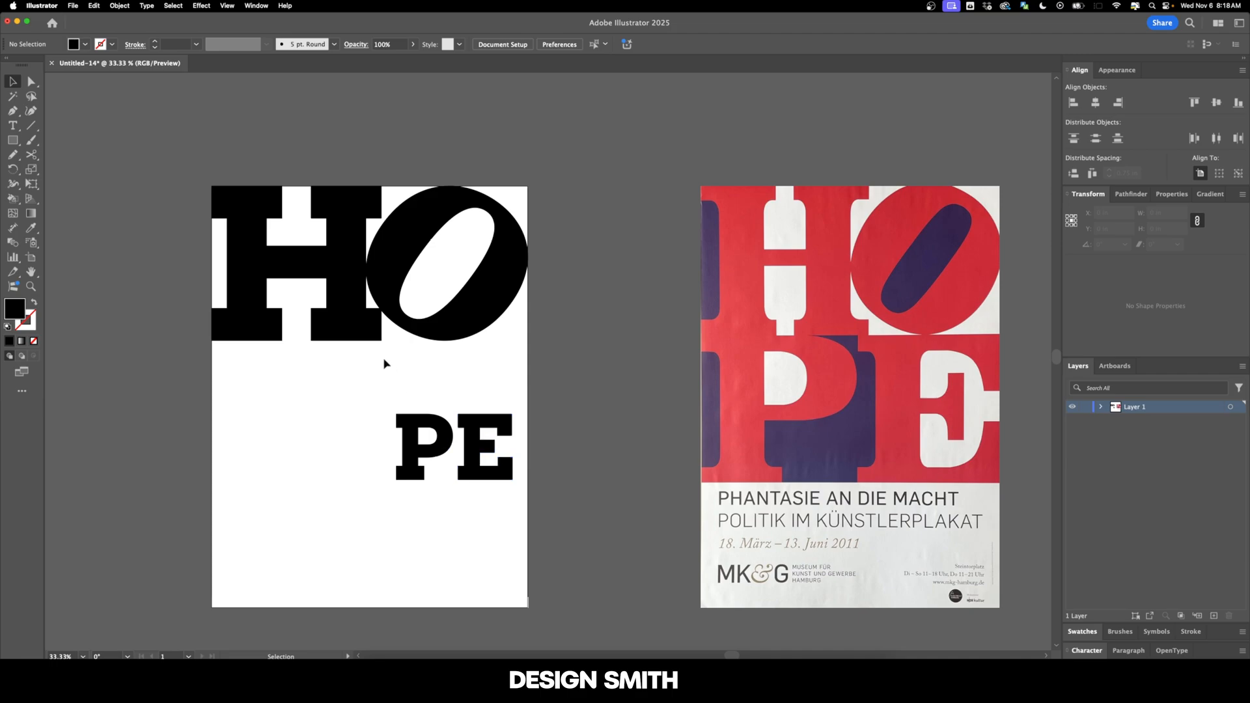
Step: Set the P's height to 8.8112 in to match the H, keeping proportions, and move it below the H
{"action": "left_click", "coordinate": [372, 322]}
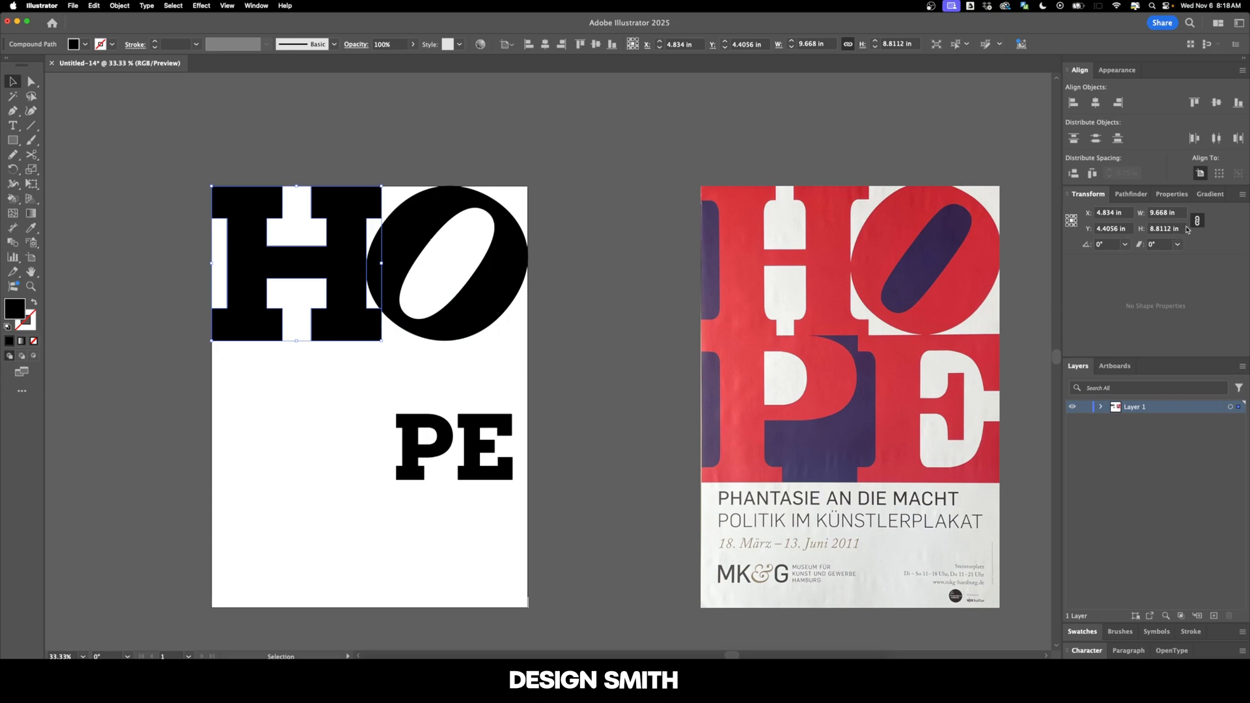
{"action": "left_click", "coordinate": [1182, 228]}
{"action": "left_click", "coordinate": [384, 422]}
{"action": "left_click", "coordinate": [400, 475]}
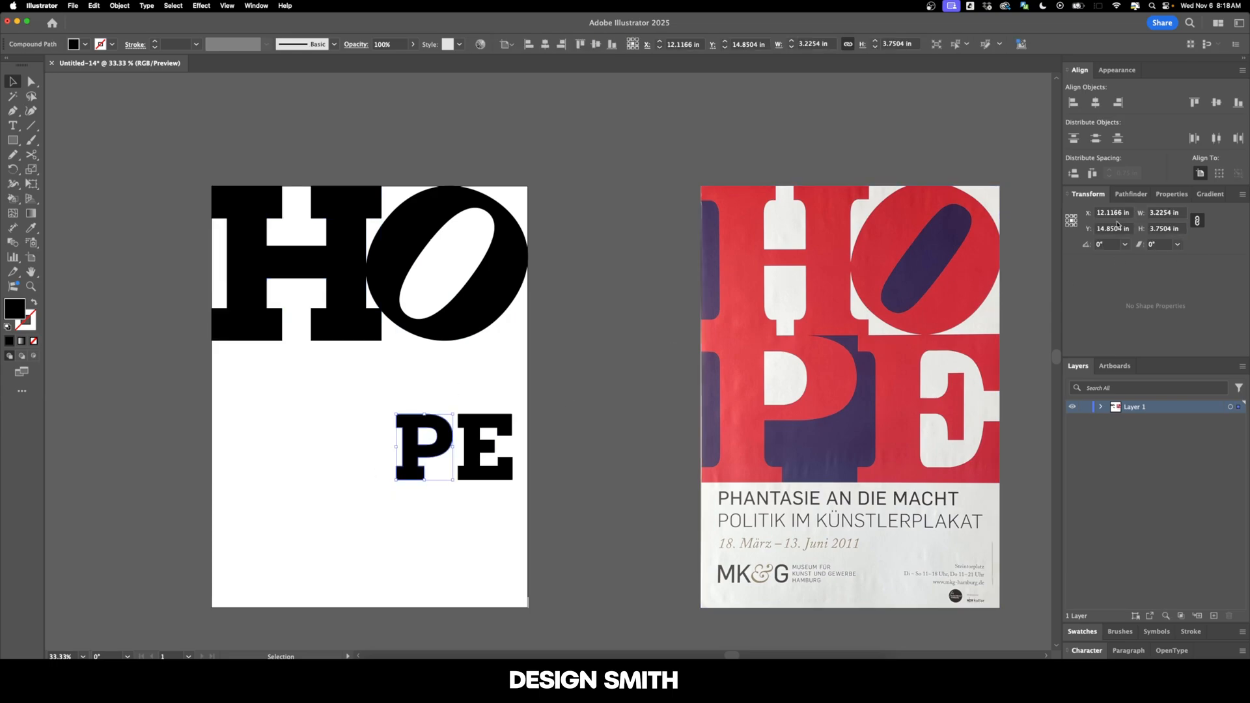
{"action": "left_click", "coordinate": [1170, 229]}
{"action": "key", "text": "Return"}
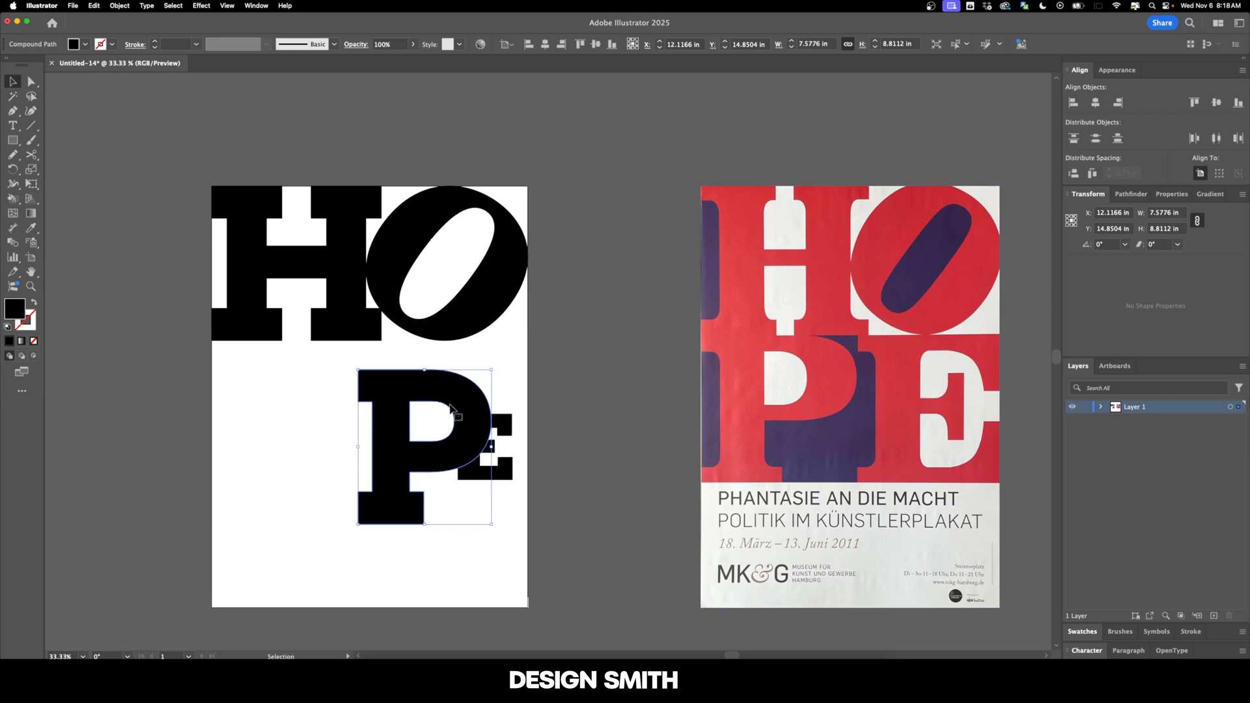
{"action": "left_click_drag", "start_coordinate": [449, 411], "coordinate": [331, 412]}
Step: Set the E's height to 8.8112 in with proportions constrained
{"action": "left_click", "coordinate": [499, 478]}
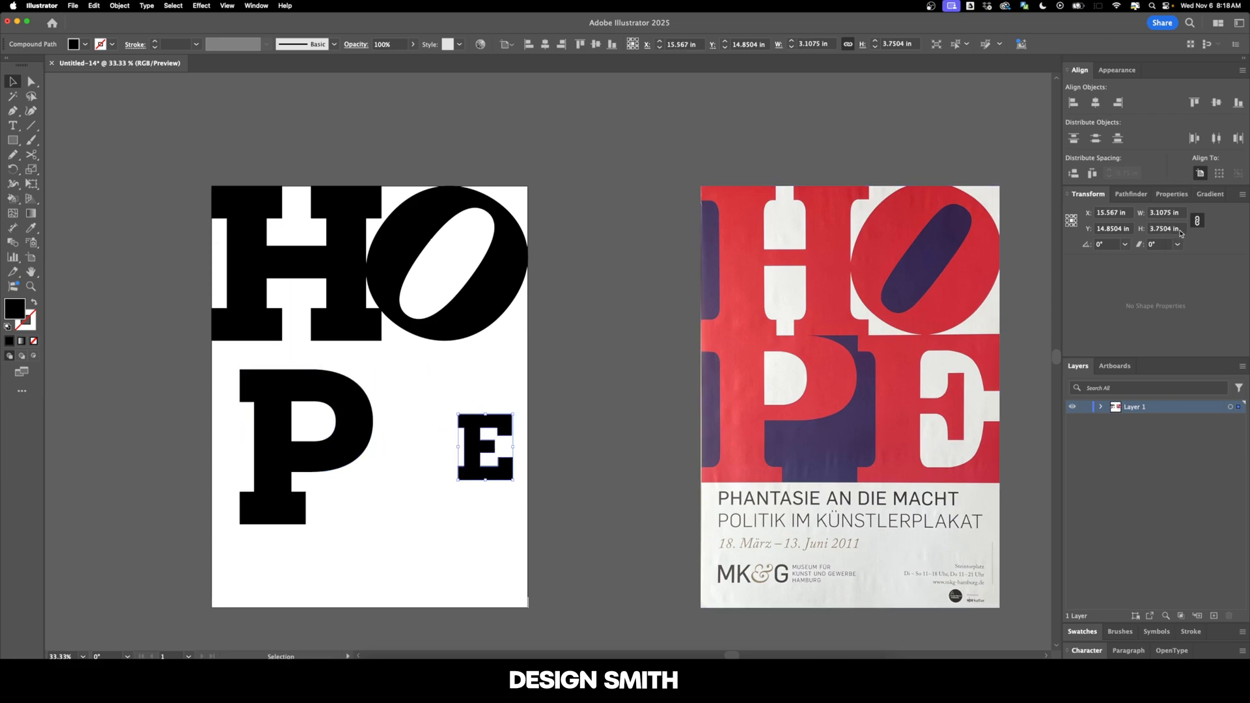
{"action": "left_click", "coordinate": [1173, 230]}
{"action": "type", "text": "8.8112"}
{"action": "key", "text": "Return"}
{"action": "left_click", "coordinate": [592, 316]}
{"action": "scroll", "coordinate": [656, 328], "scroll_direction": "left", "scroll_amount": 3}
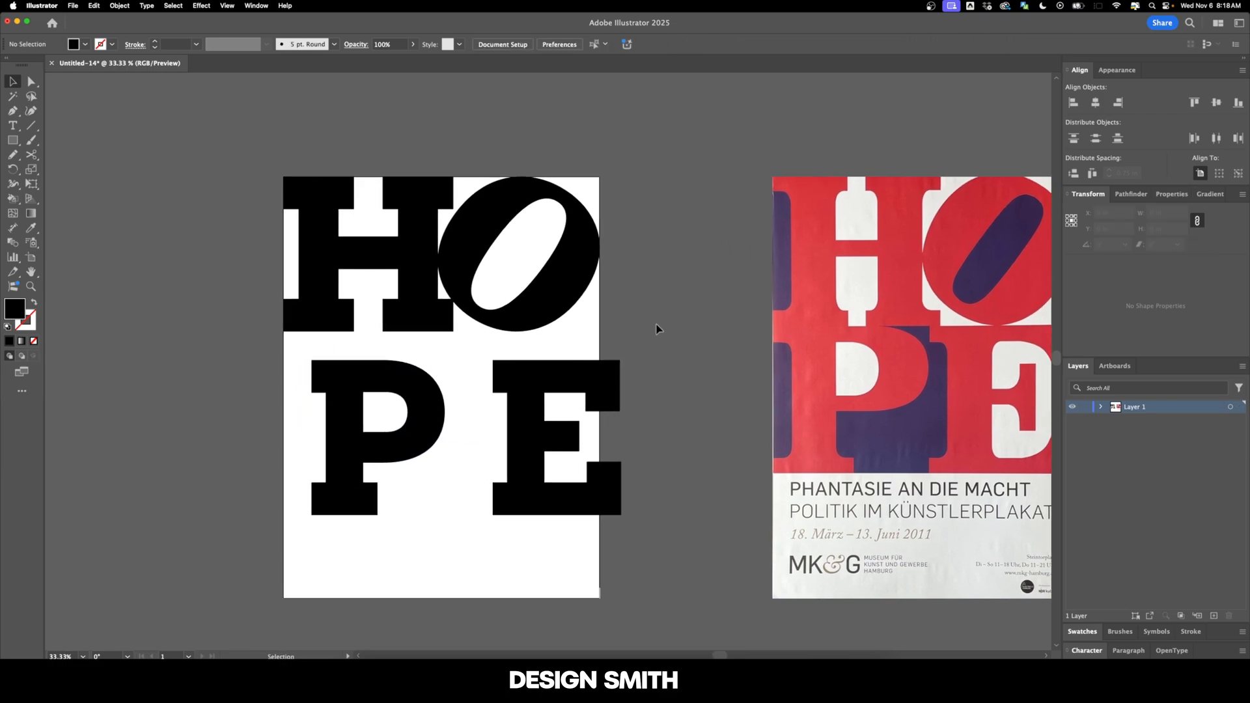
{"action": "scroll", "coordinate": [450, 390], "scroll_direction": "up", "scroll_amount": 2}
Step: Snap the P against the artboard's left edge directly beneath the H, making sure Smart Guides are on
{"action": "left_click", "coordinate": [381, 407]}
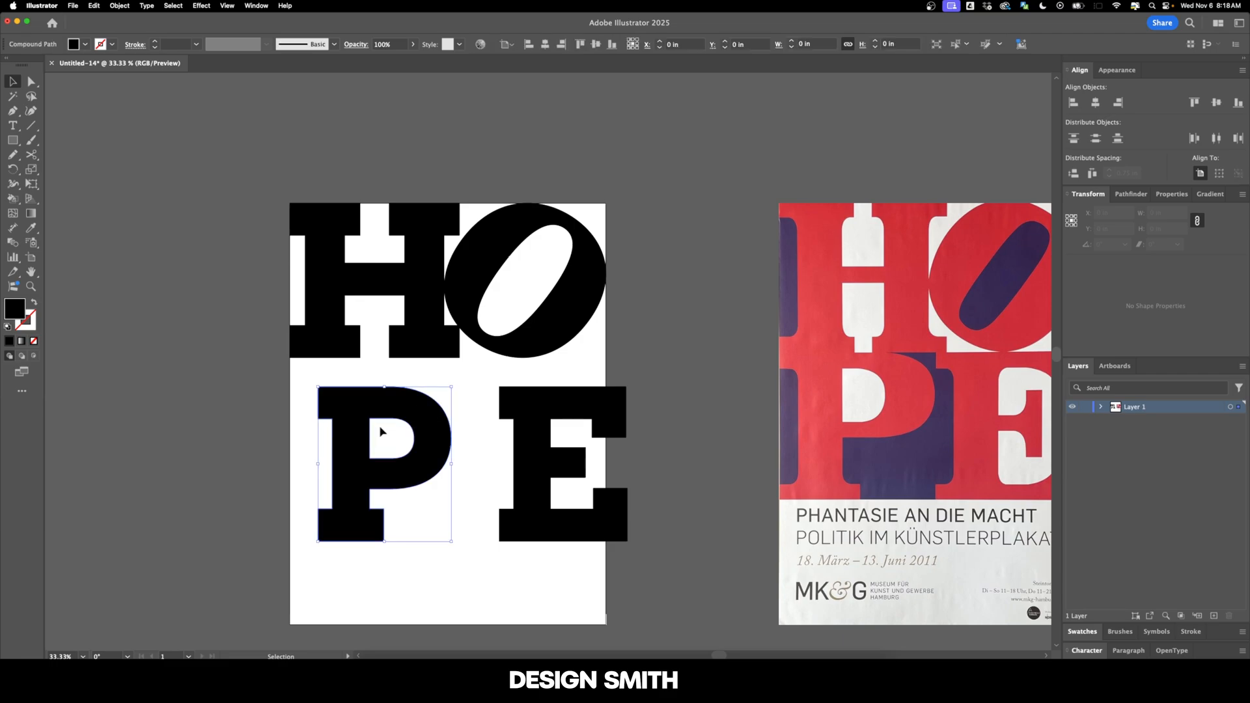
{"action": "left_click_drag", "start_coordinate": [408, 414], "coordinate": [383, 391]}
{"action": "left_click", "coordinate": [438, 409]}
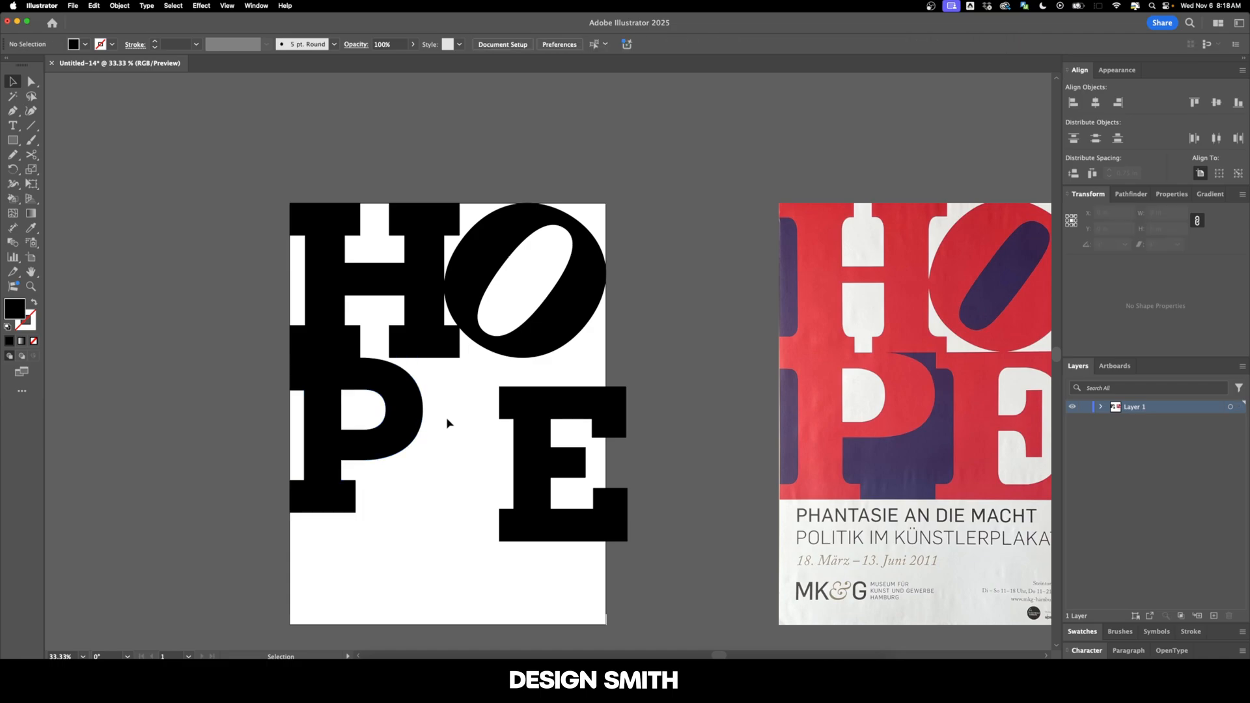
{"action": "scroll", "coordinate": [460, 410], "scroll_direction": "up", "scroll_amount": 1}
{"action": "scroll", "coordinate": [459, 410], "scroll_direction": "right", "scroll_amount": 1}
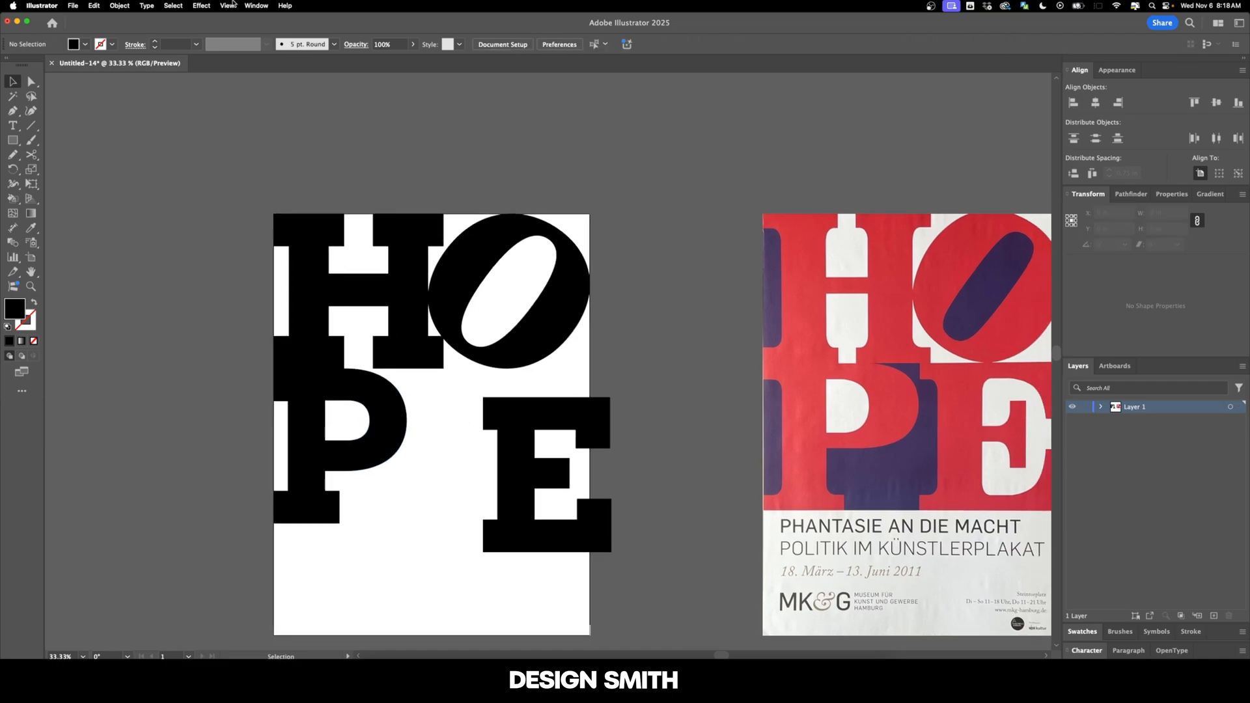
{"action": "left_click", "coordinate": [228, 5]}
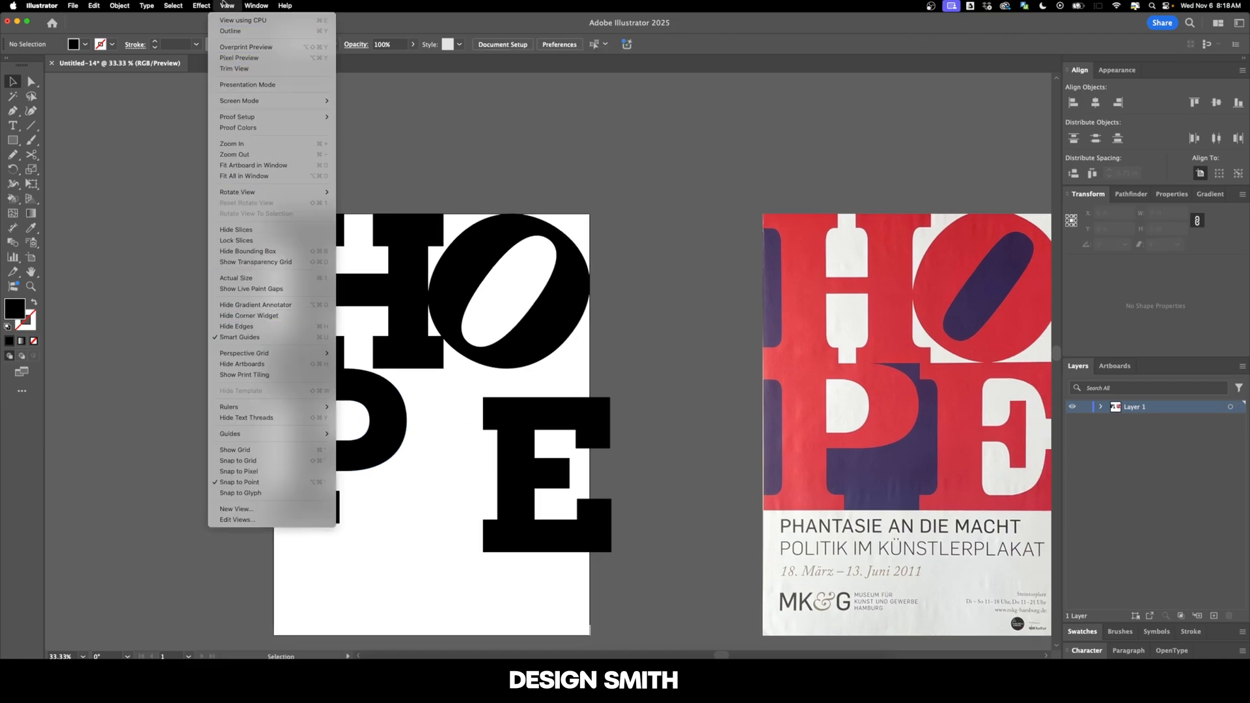
{"action": "left_click", "coordinate": [277, 338]}
{"action": "left_click_drag", "start_coordinate": [402, 418], "coordinate": [391, 417]}
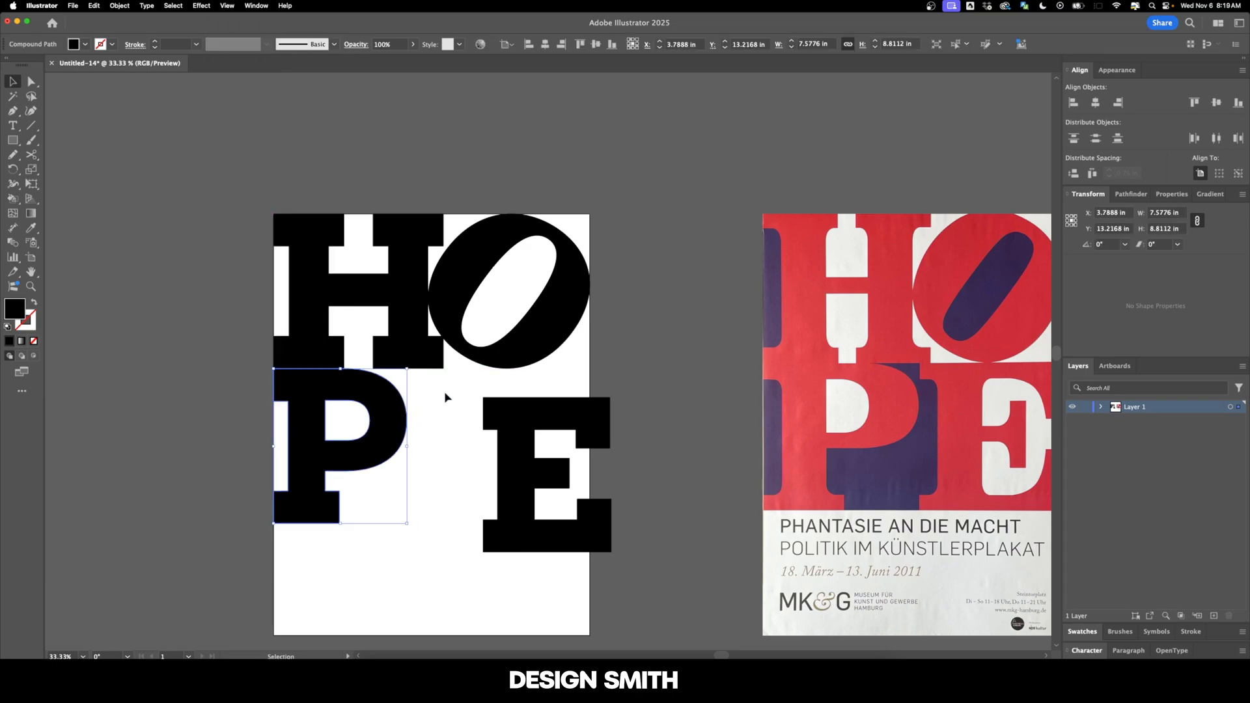
Step: Move the E beside the P so its right side sits flush with the artboard's right edge
{"action": "scroll", "coordinate": [445, 393], "scroll_direction": "right", "scroll_amount": 2}
{"action": "left_click_drag", "start_coordinate": [482, 417], "coordinate": [457, 399]}
{"action": "left_click_drag", "start_coordinate": [459, 399], "coordinate": [461, 400]}
{"action": "scroll", "coordinate": [391, 416], "scroll_direction": "right", "scroll_amount": 2}
{"action": "left_click_drag", "start_coordinate": [385, 403], "coordinate": [423, 427]}
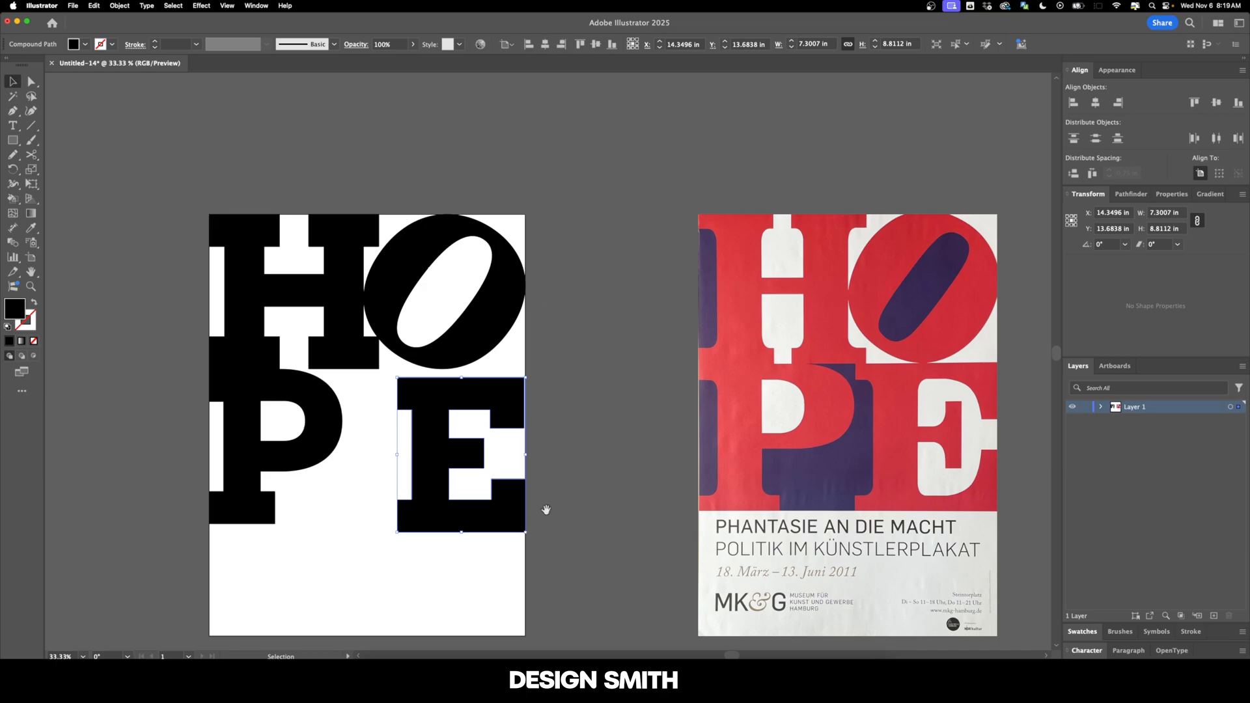
Step: Align the two right-hand anchor points of the E's upper arm to the artboard's right edge
{"action": "left_click_drag", "start_coordinate": [546, 508], "coordinate": [572, 313]}
{"action": "scroll", "coordinate": [538, 389], "scroll_direction": "up", "scroll_amount": 3}
{"action": "left_click", "coordinate": [573, 314]}
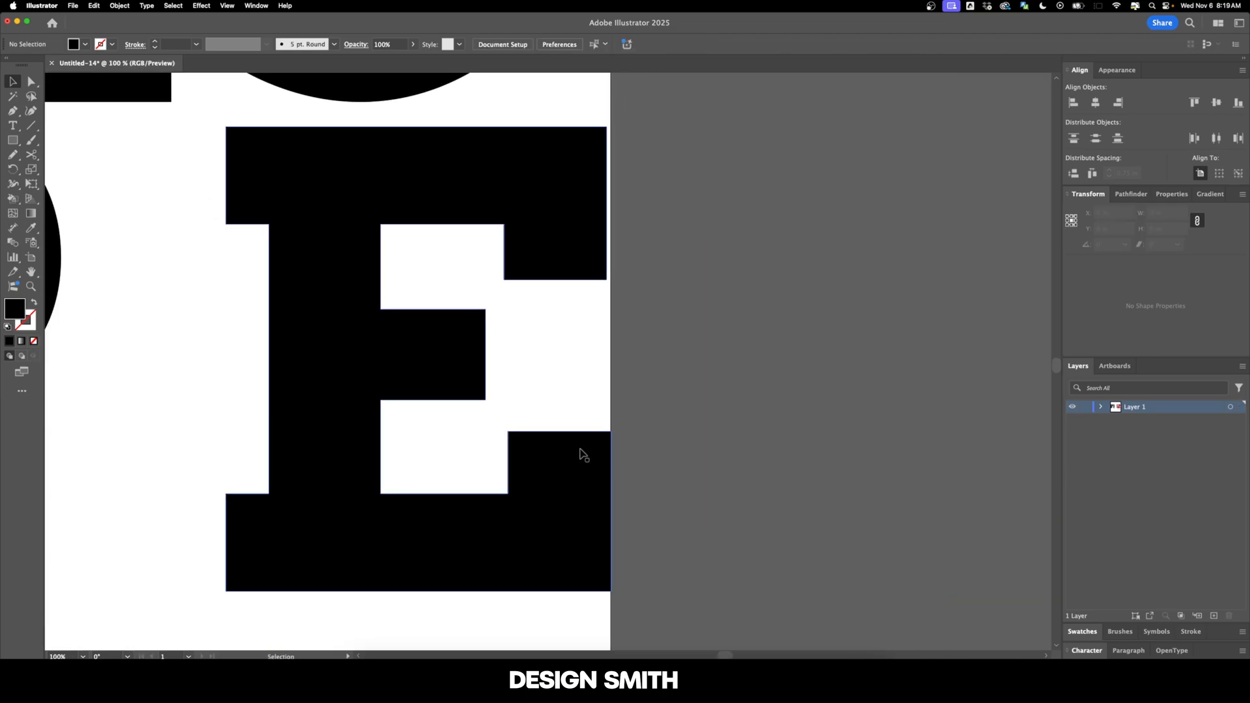
{"action": "key", "text": "a"}
{"action": "scroll", "coordinate": [661, 156], "scroll_direction": "up", "scroll_amount": 2}
{"action": "left_click_drag", "start_coordinate": [639, 155], "coordinate": [595, 508]}
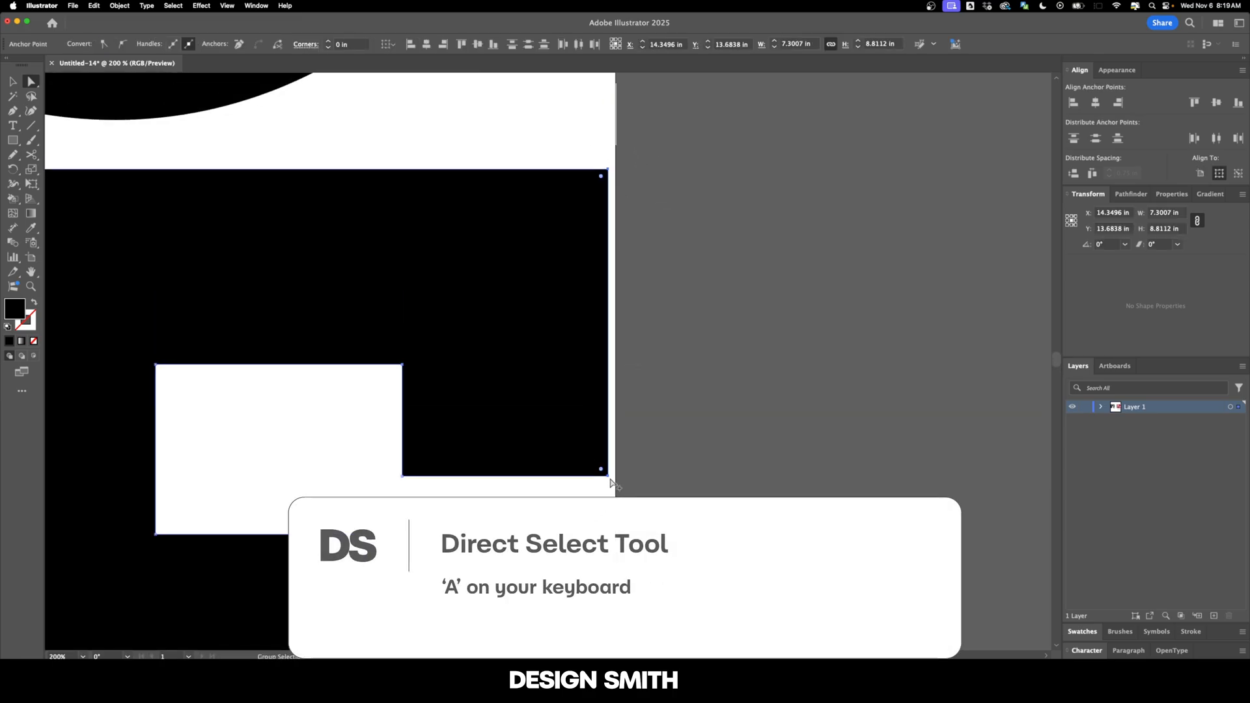
{"action": "scroll", "coordinate": [602, 472], "scroll_direction": "down", "scroll_amount": 3}
{"action": "scroll", "coordinate": [957, 242], "scroll_direction": "left", "scroll_amount": 5}
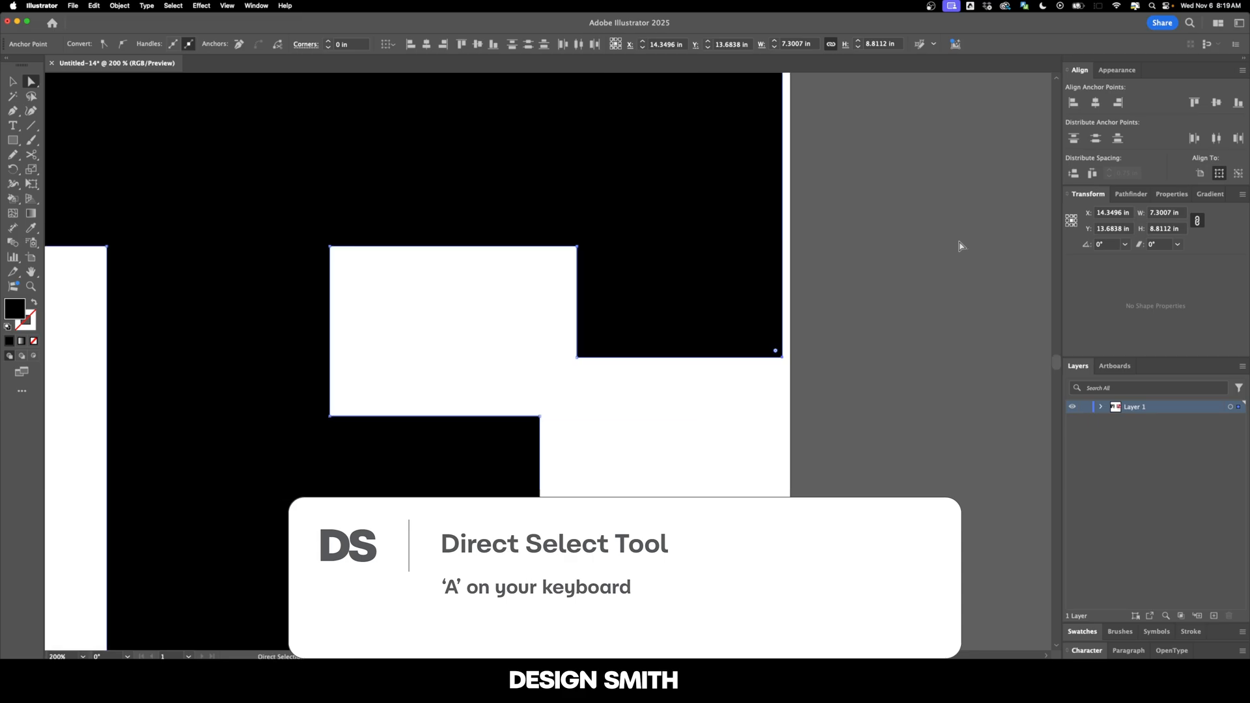
{"action": "scroll", "coordinate": [959, 246], "scroll_direction": "up", "scroll_amount": 2}
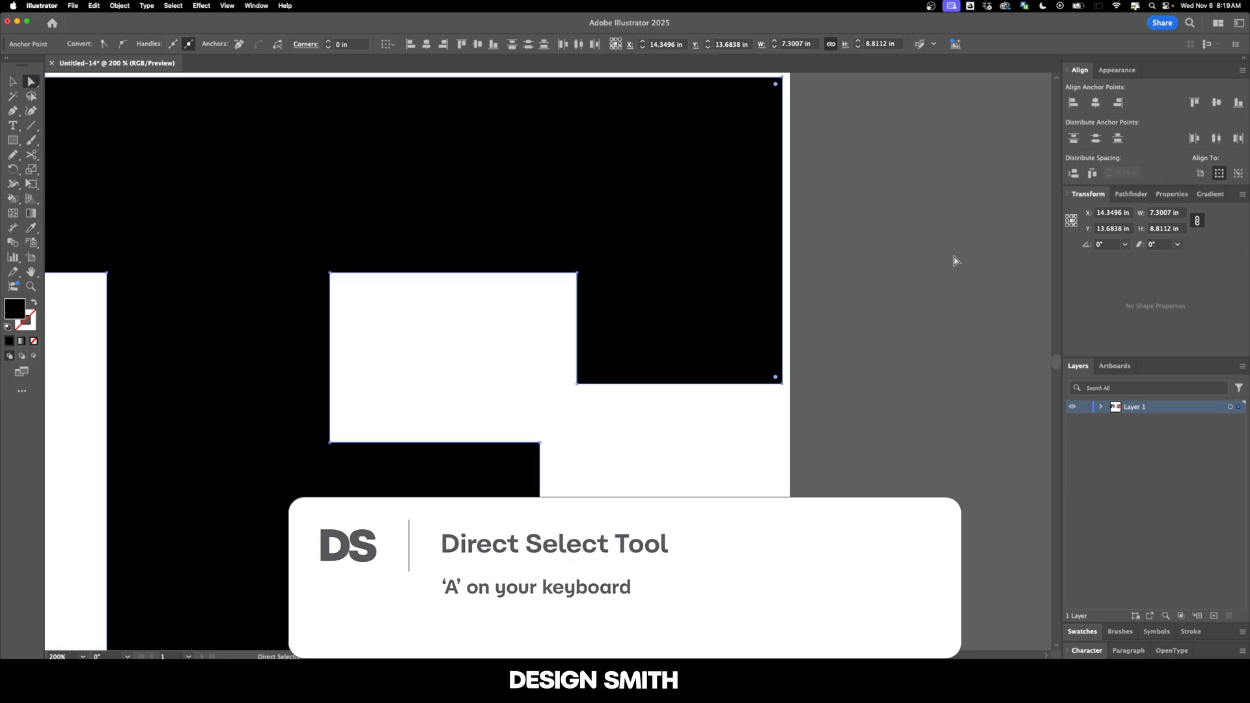
{"action": "left_click", "coordinate": [1202, 173]}
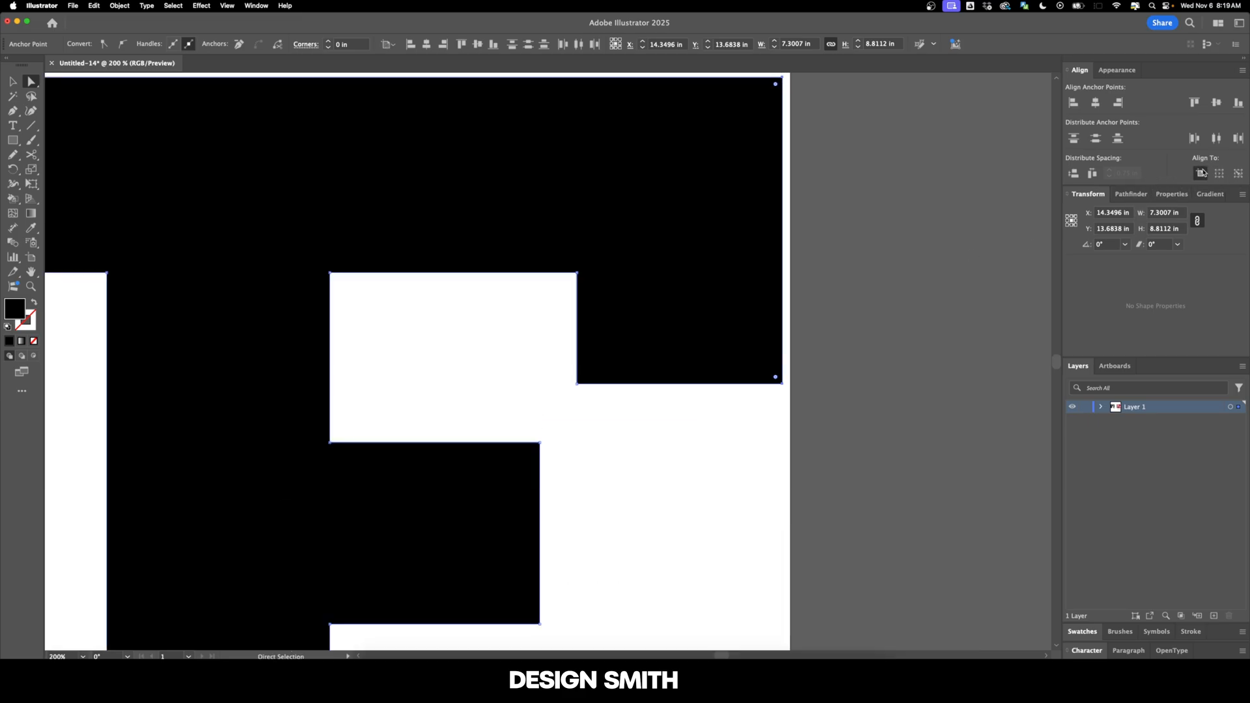
{"action": "left_click", "coordinate": [1122, 108]}
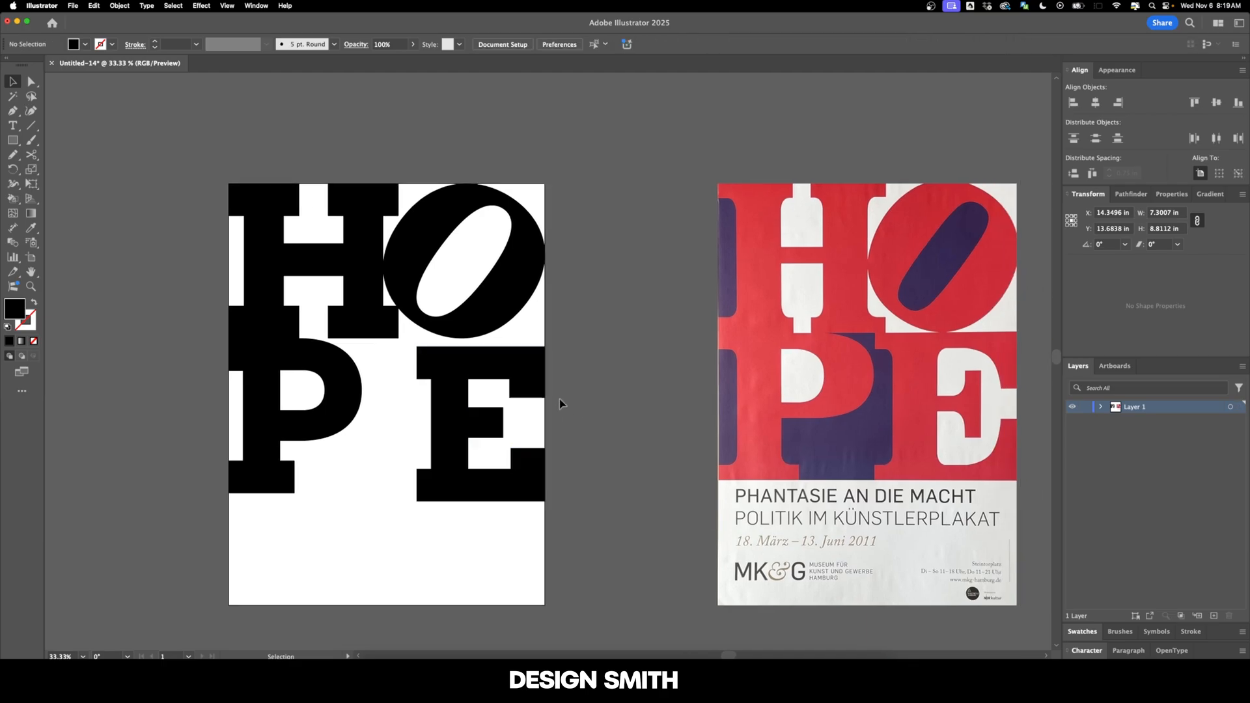
Step: Widen the P to about 8.79 in so its bowl extends to the outer edge of the H's right stem
{"action": "scroll", "coordinate": [545, 385], "scroll_direction": "right", "scroll_amount": 3}
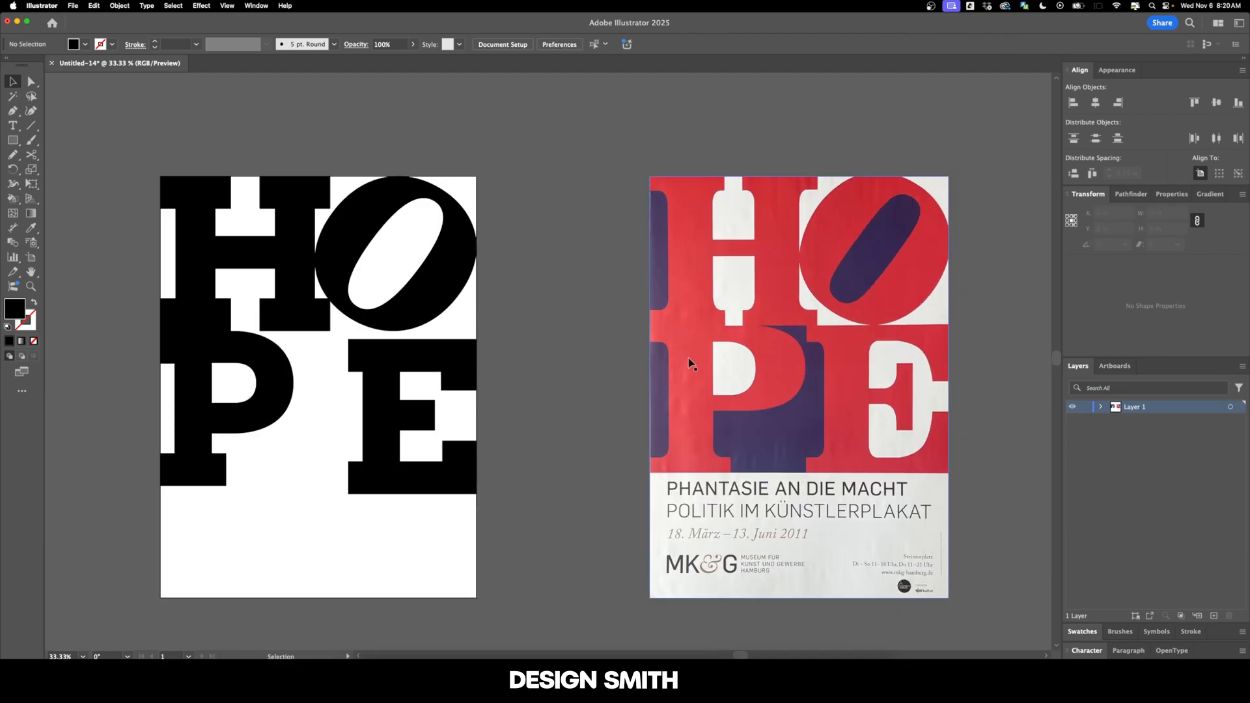
{"action": "scroll", "coordinate": [498, 388], "scroll_direction": "up", "scroll_amount": 1}
{"action": "left_click", "coordinate": [321, 397]}
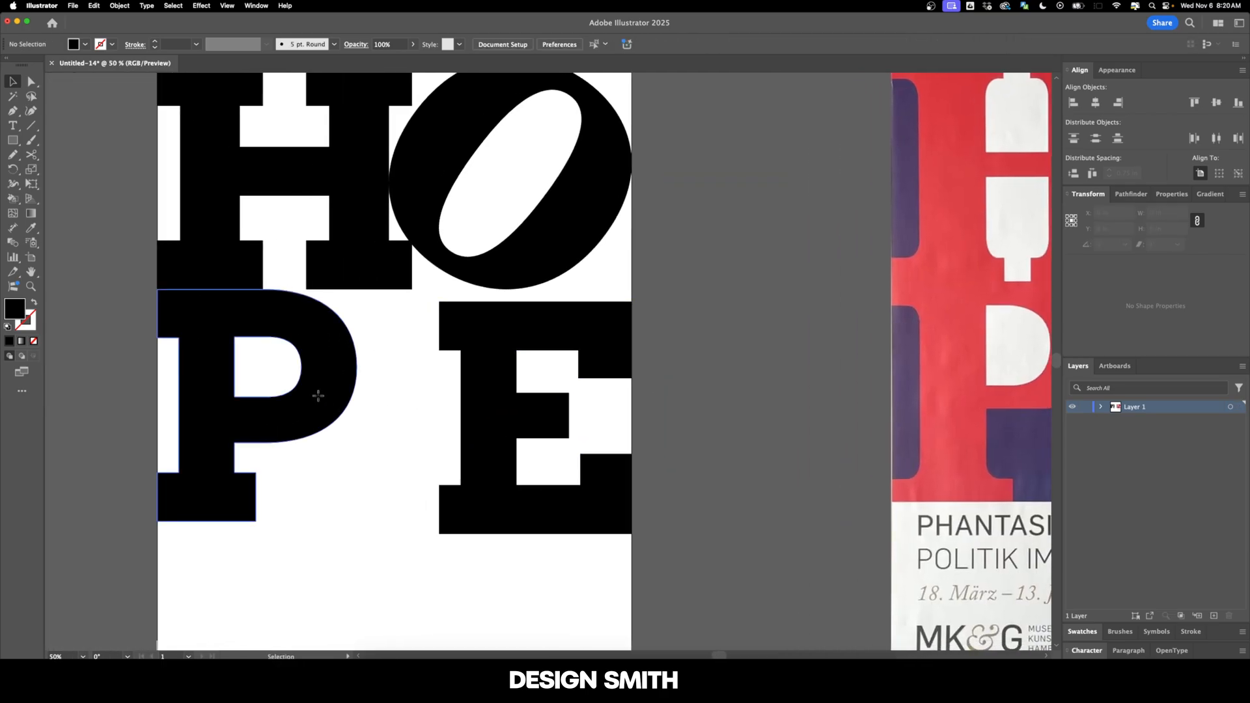
{"action": "left_click_drag", "start_coordinate": [368, 408], "coordinate": [445, 346]}
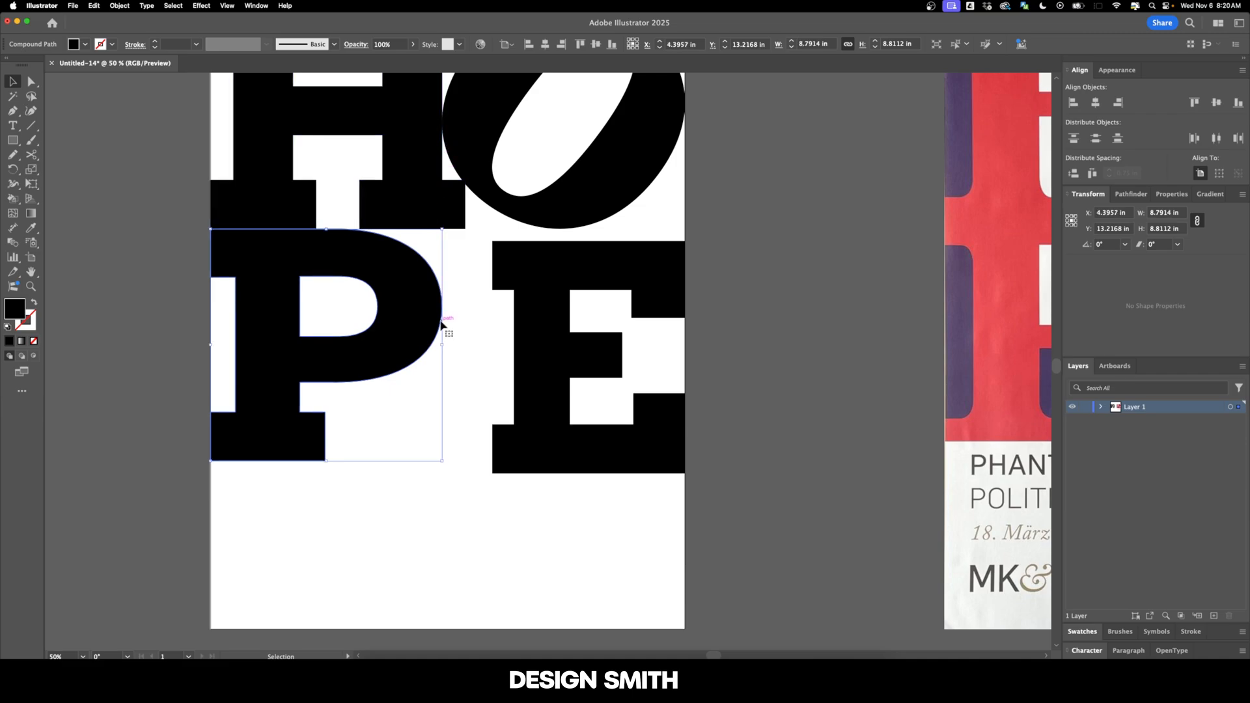
Step: Widen the E leftward to about 8.33 in and stretch it upward to about 9.28 in high, meeting the bottom of the H and O
{"action": "scroll", "coordinate": [435, 357], "scroll_direction": "right", "scroll_amount": 2}
{"action": "scroll", "coordinate": [436, 357], "scroll_direction": "up", "scroll_amount": 1}
{"action": "left_click", "coordinate": [485, 365]}
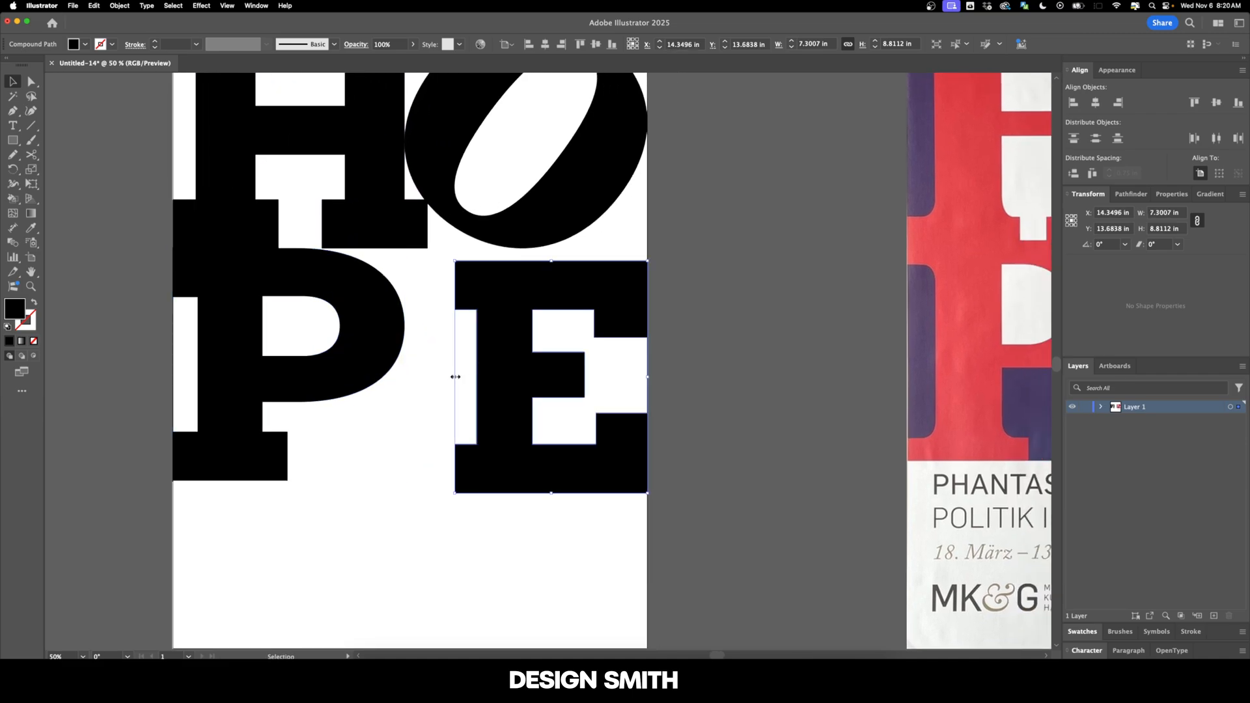
{"action": "left_click_drag", "start_coordinate": [455, 376], "coordinate": [428, 377]}
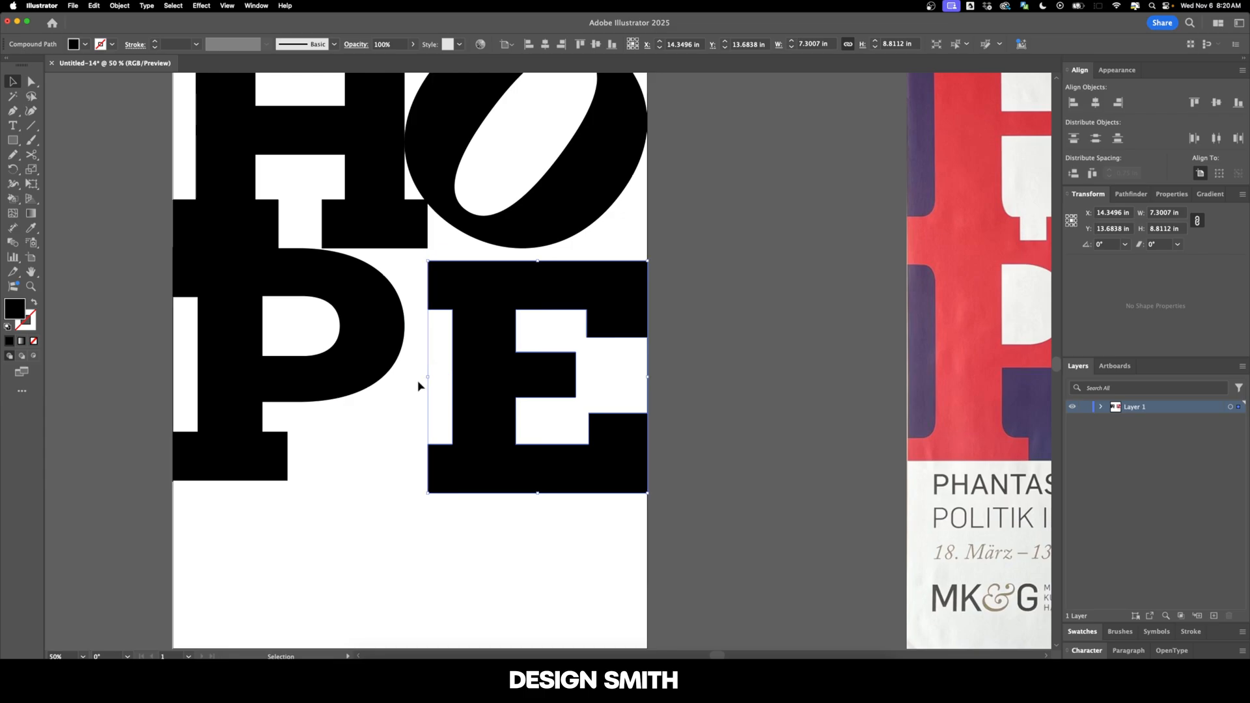
{"action": "key", "text": "super+minus"}
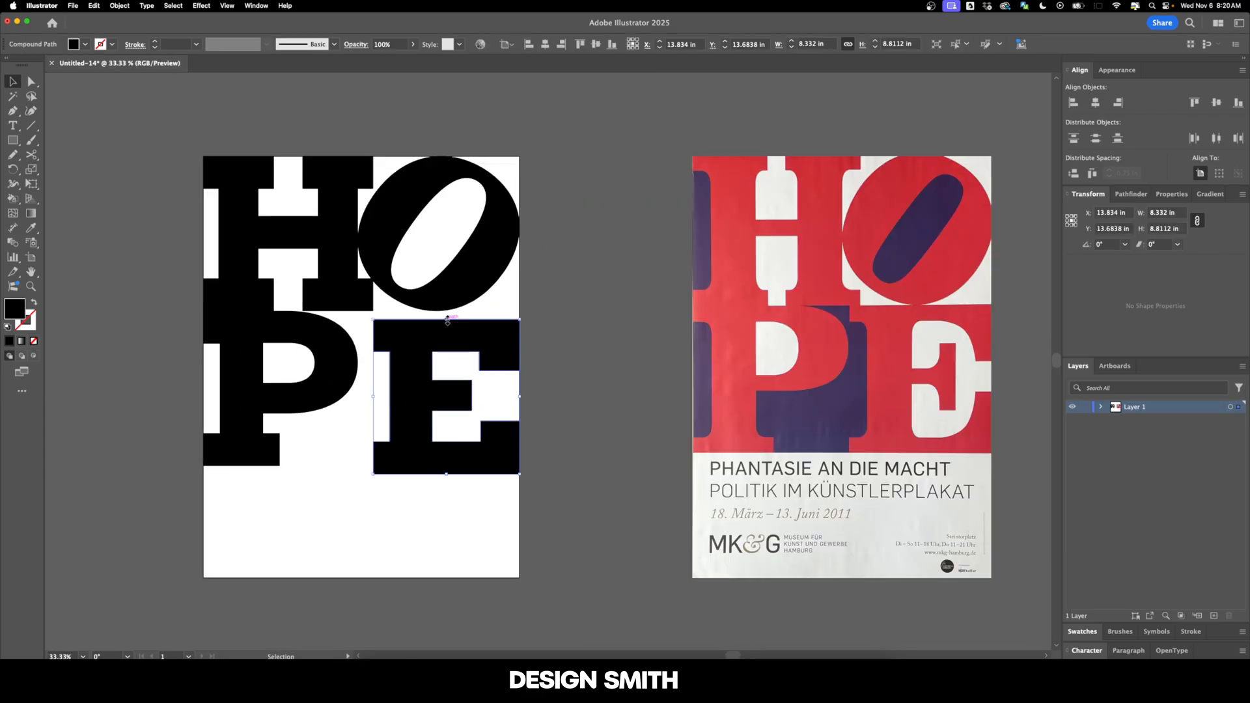
{"action": "left_click_drag", "start_coordinate": [448, 319], "coordinate": [447, 311]}
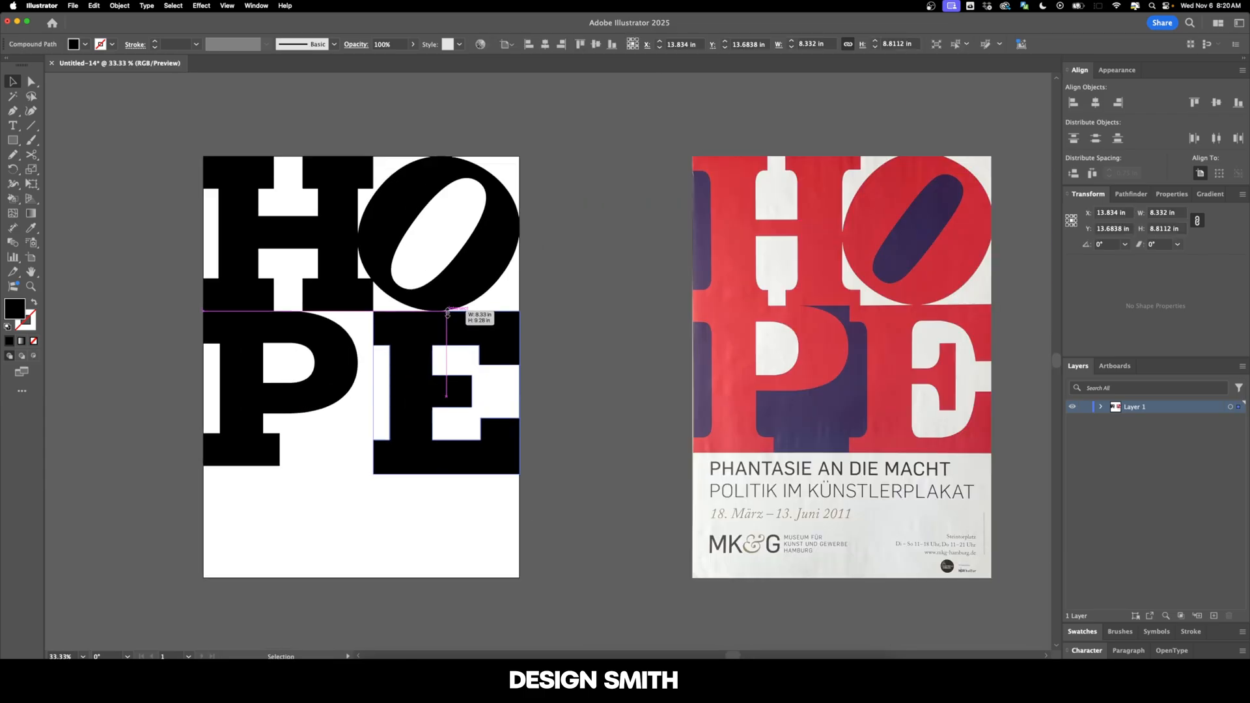
{"action": "left_click", "coordinate": [561, 324]}
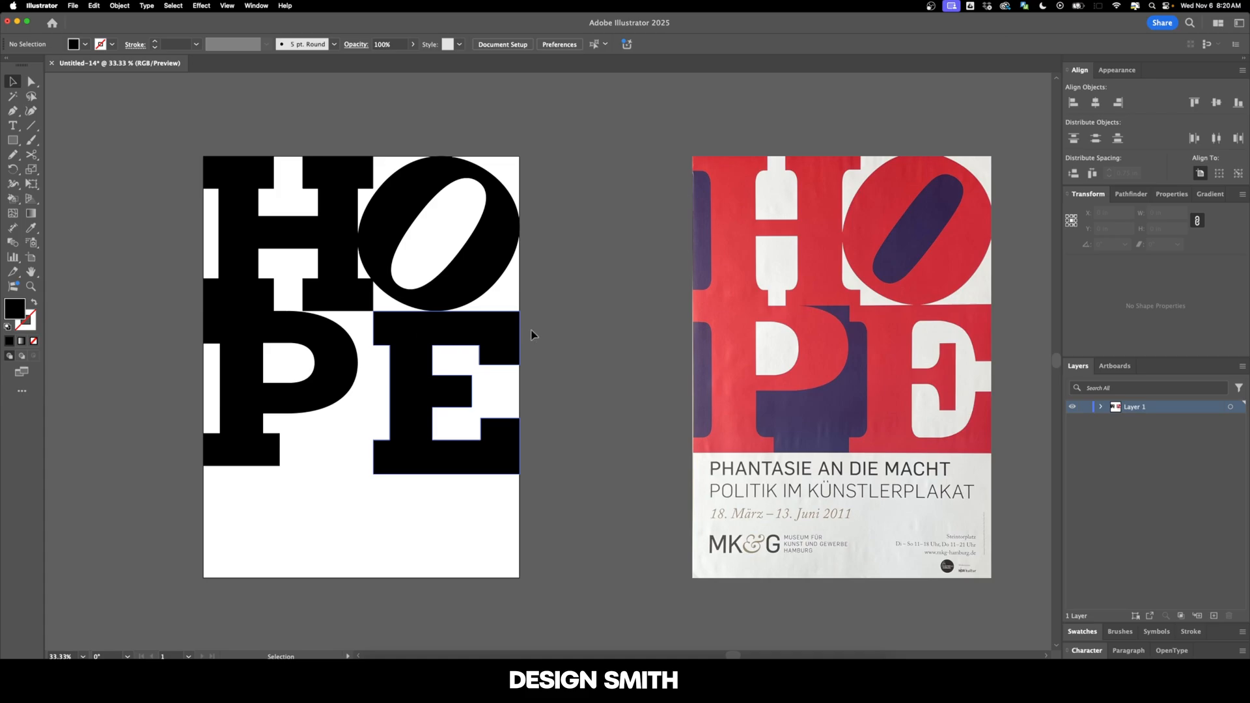
Step: Extend the E's upper and lower left serifs leftward, slightly past the H's right edge, by moving their four outer anchor points together
{"action": "scroll", "coordinate": [855, 351], "scroll_direction": "right", "scroll_amount": 1}
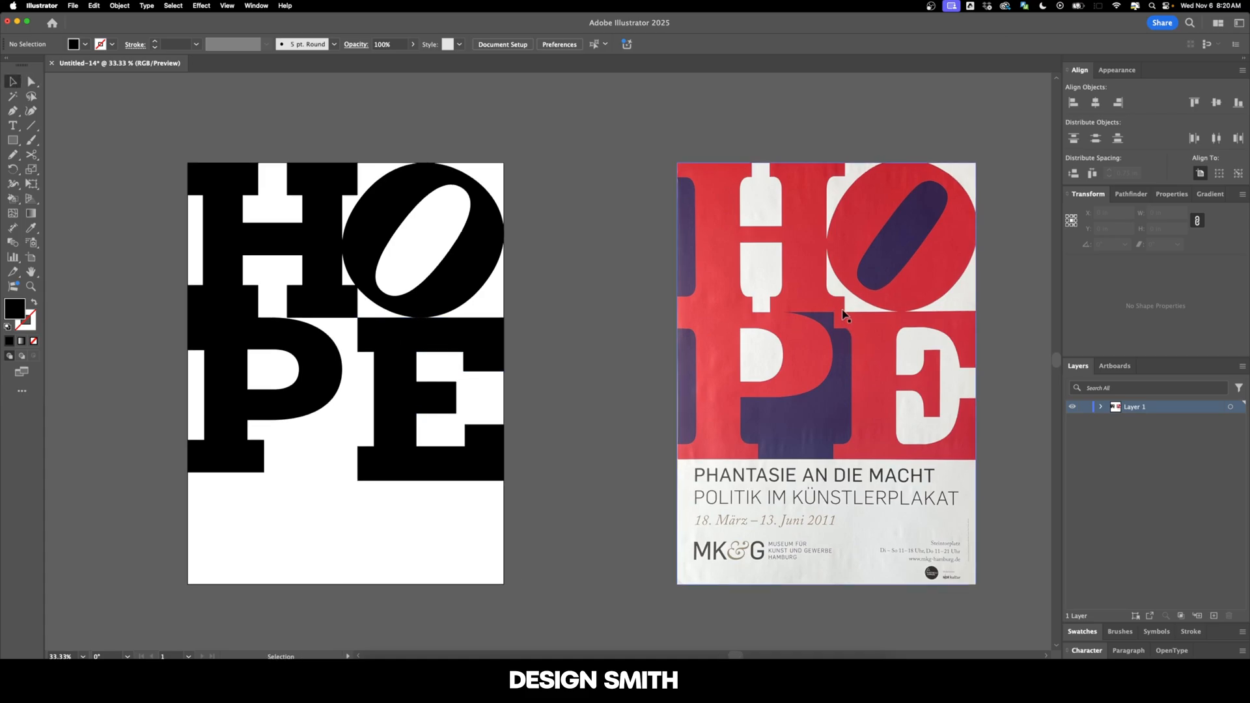
{"action": "scroll", "coordinate": [351, 318], "scroll_direction": "up", "scroll_amount": 3}
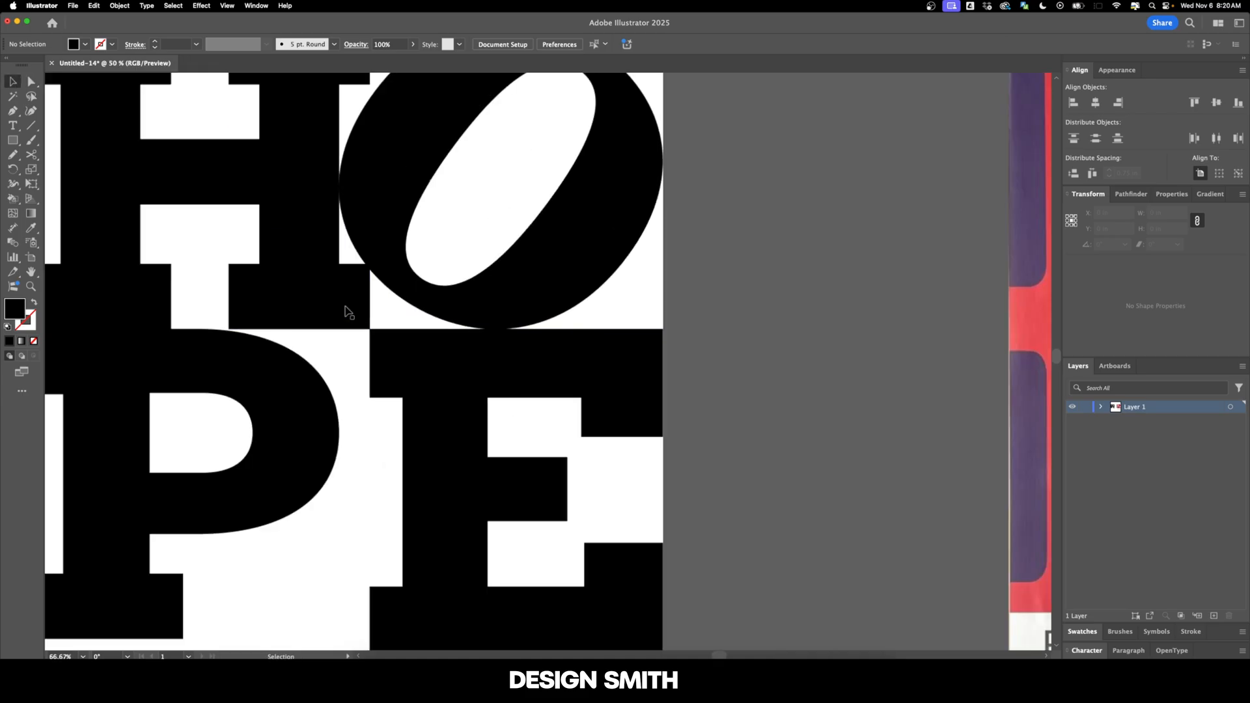
{"action": "key", "text": "a"}
{"action": "left_click", "coordinate": [487, 303]}
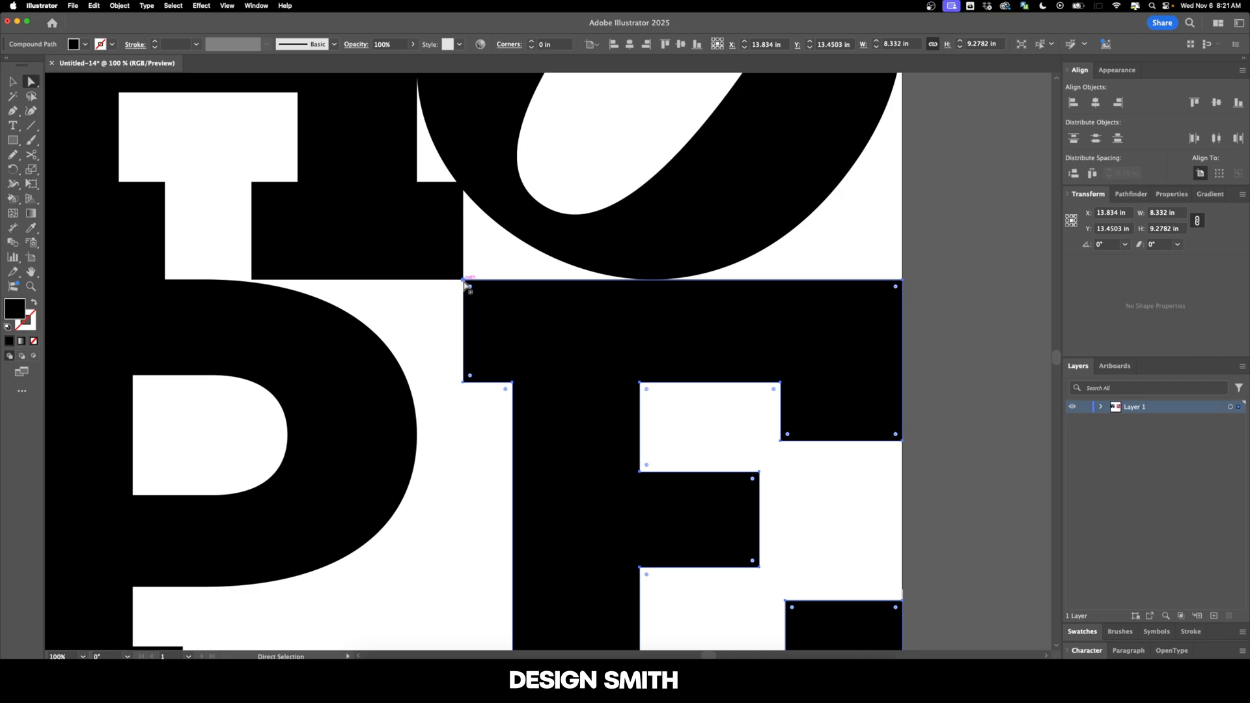
{"action": "left_click", "coordinate": [464, 279]}
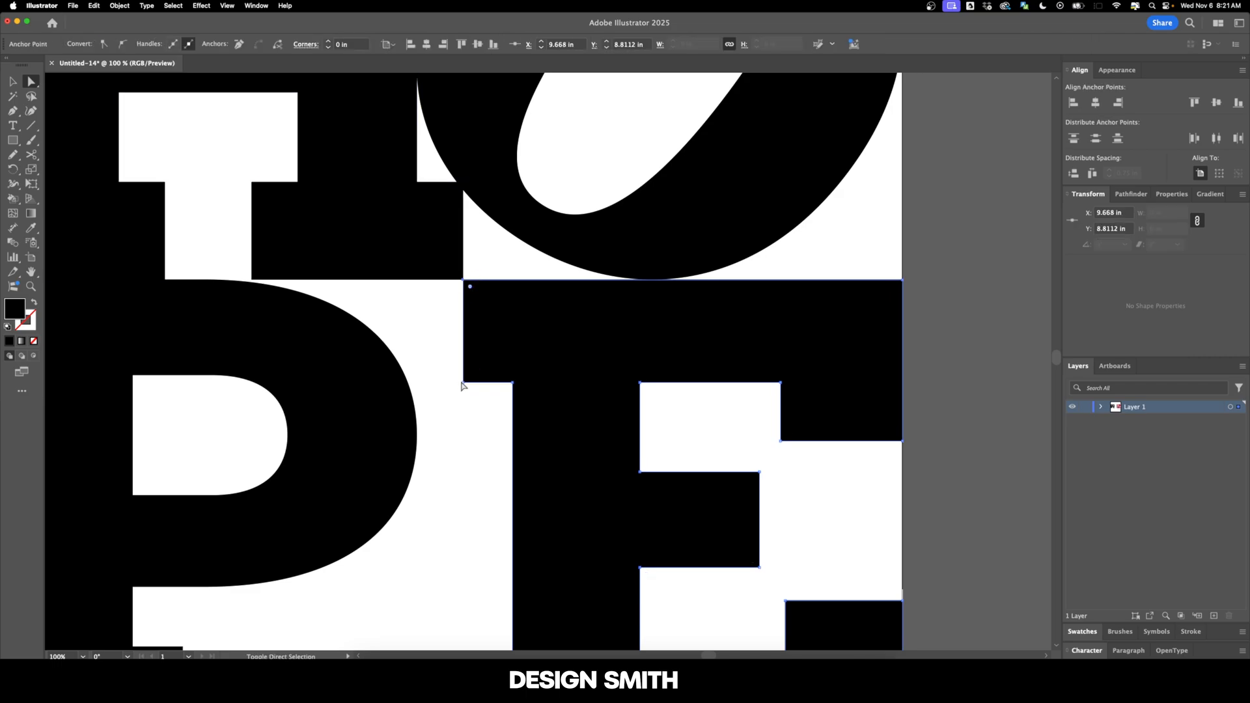
{"action": "scroll", "coordinate": [456, 378], "scroll_direction": "down", "scroll_amount": 1}
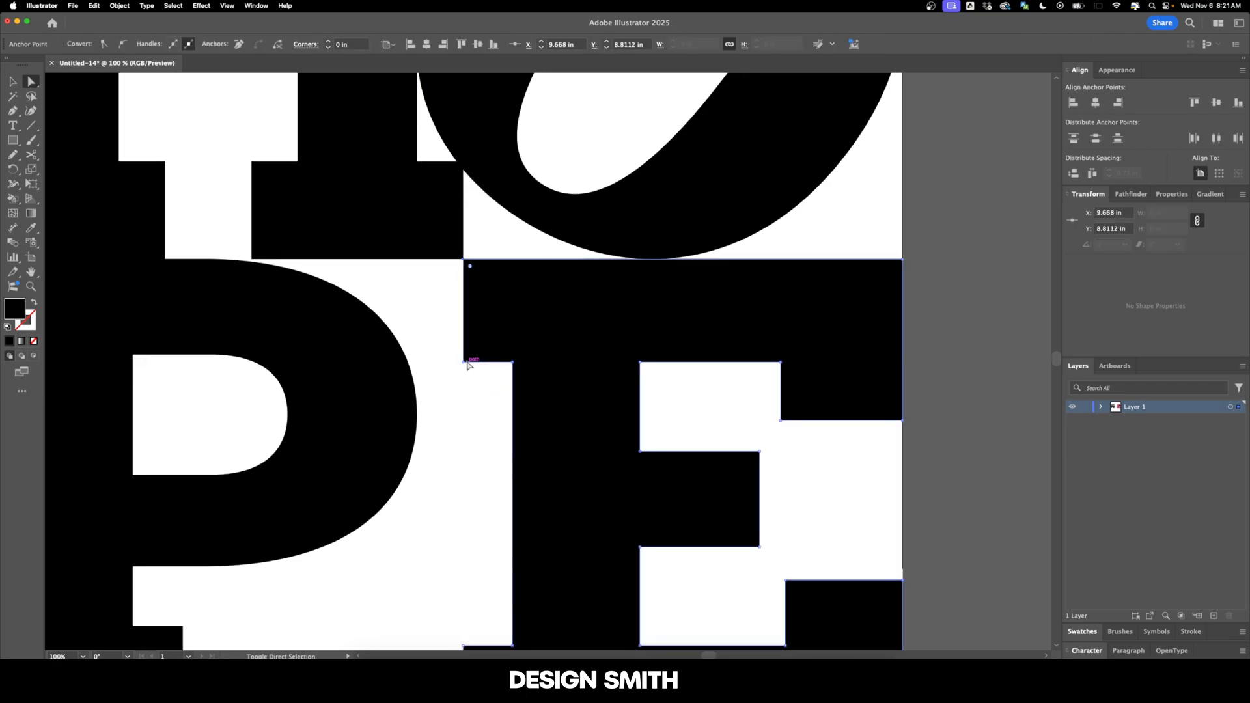
{"action": "left_click", "coordinate": [469, 355]}
{"action": "scroll", "coordinate": [483, 399], "scroll_direction": "down", "scroll_amount": 10}
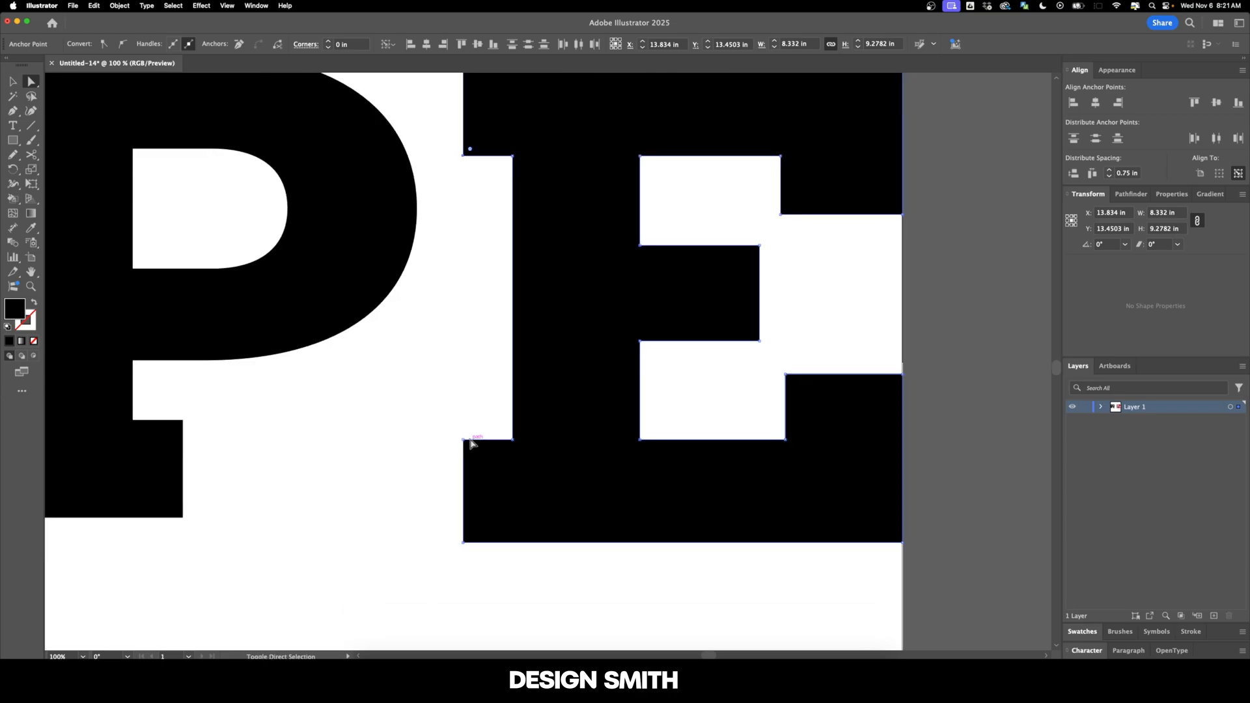
{"action": "left_click", "coordinate": [464, 542], "text": "shift"}
{"action": "left_click", "coordinate": [463, 440], "text": "shift"}
{"action": "scroll", "coordinate": [495, 404], "scroll_direction": "up", "scroll_amount": 7}
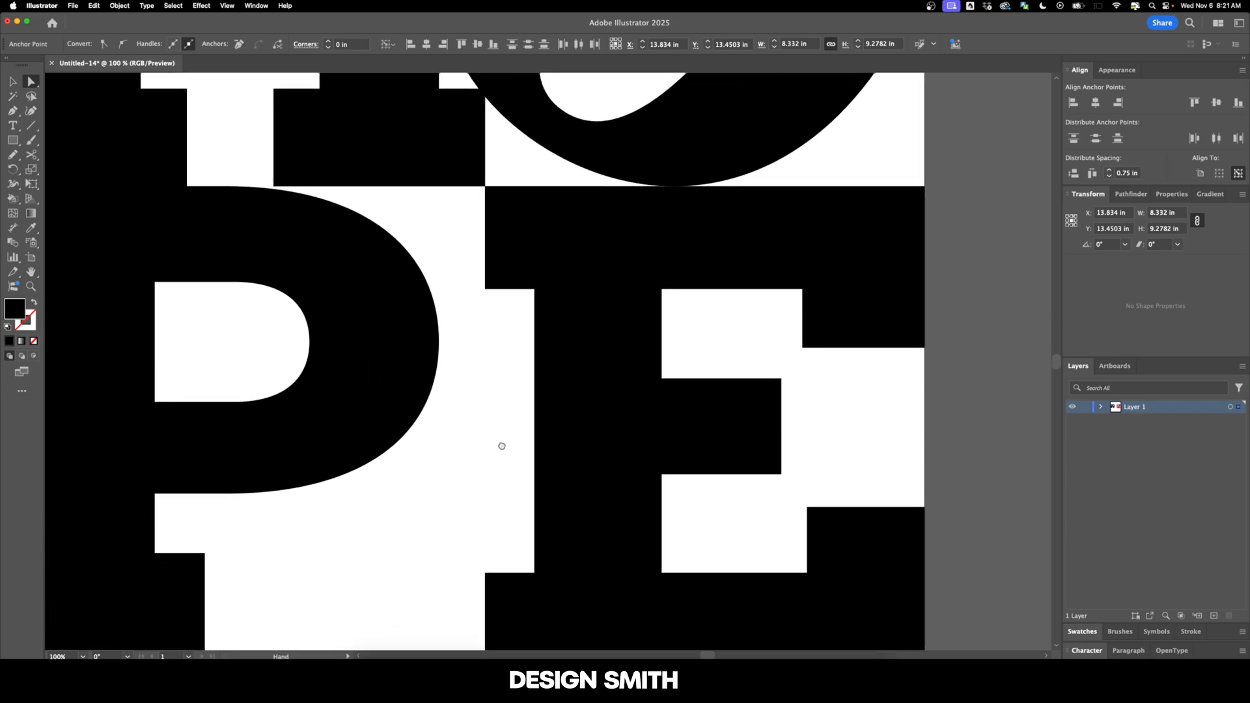
{"action": "left_click_drag", "start_coordinate": [488, 295], "coordinate": [459, 299]}
{"action": "key", "text": "super+shift+a"}
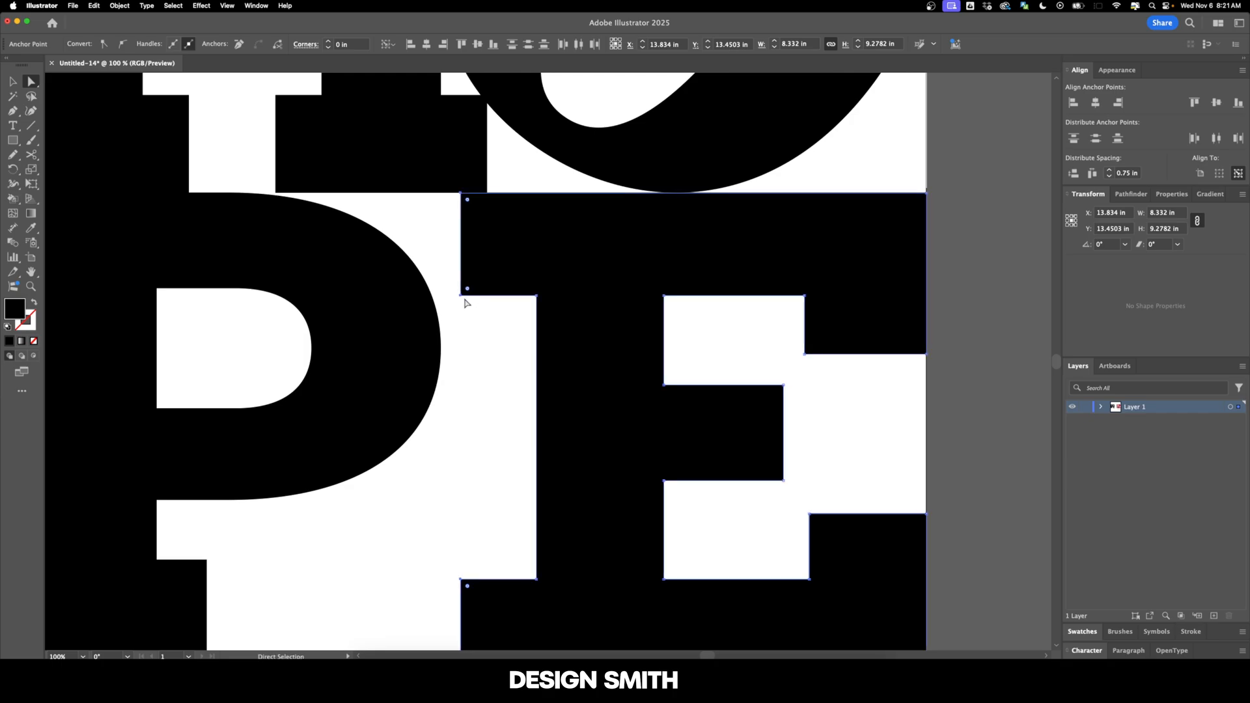
Step: Fill all four HOPE letters with the red sampled from the reference poster
{"action": "key", "text": "v"}
{"action": "scroll", "coordinate": [464, 431], "scroll_direction": "down", "scroll_amount": 2}
{"action": "scroll", "coordinate": [482, 444], "scroll_direction": "down", "scroll_amount": 1}
{"action": "scroll", "coordinate": [480, 445], "scroll_direction": "right", "scroll_amount": 5}
{"action": "left_click", "coordinate": [314, 293]}
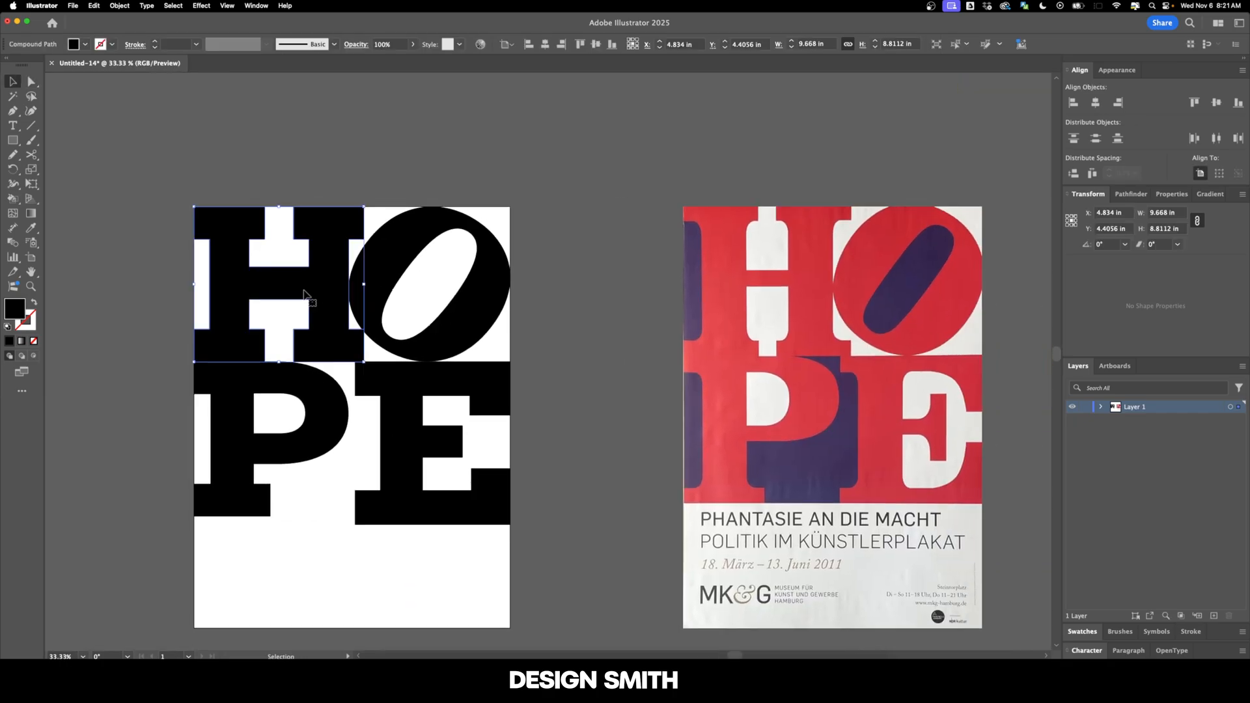
{"action": "left_click", "coordinate": [399, 405], "text": "shift"}
{"action": "left_click", "coordinate": [313, 404], "text": "shift"}
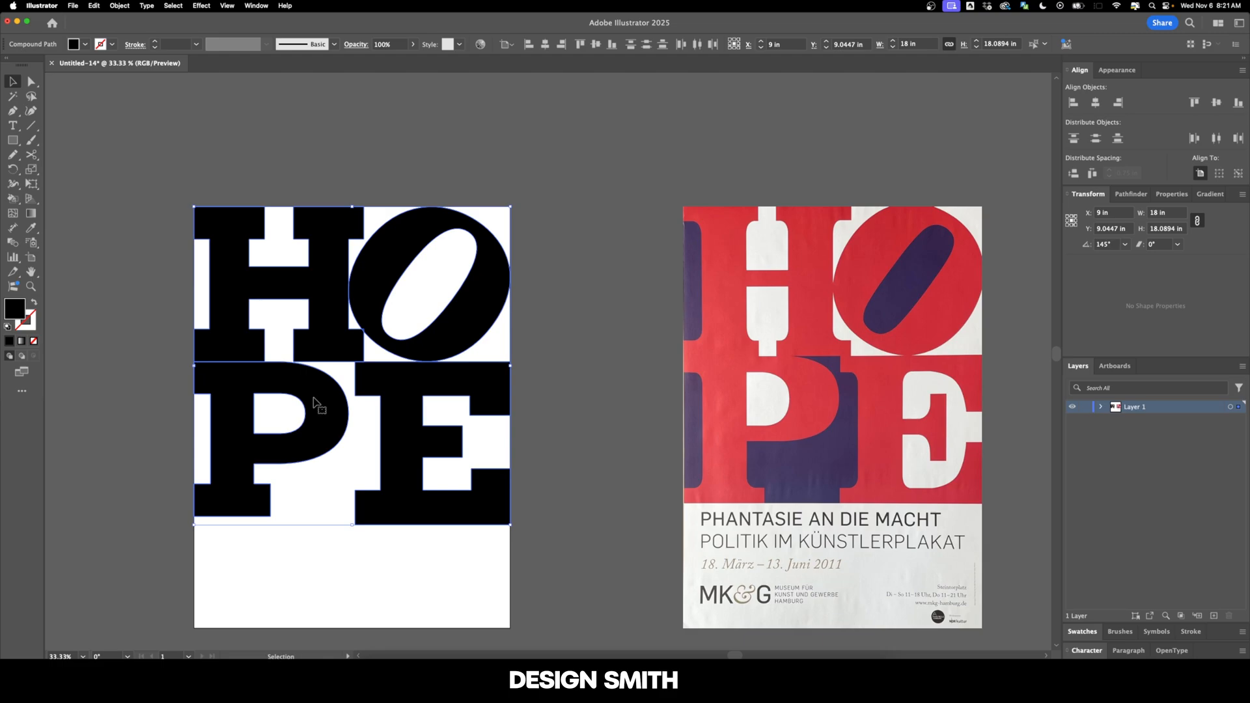
{"action": "key", "text": "i"}
{"action": "scroll", "coordinate": [573, 301], "scroll_direction": "left", "scroll_amount": 3}
{"action": "left_click", "coordinate": [774, 262]}
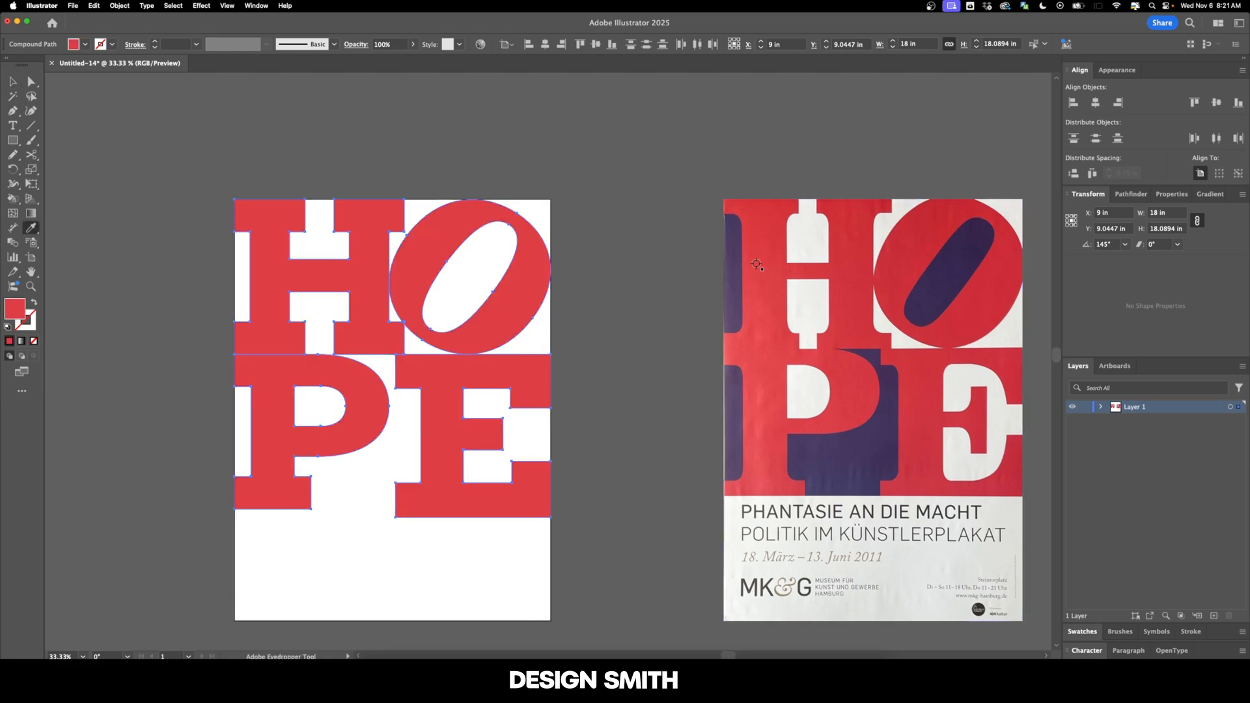
{"action": "key", "text": "super+shift+a"}
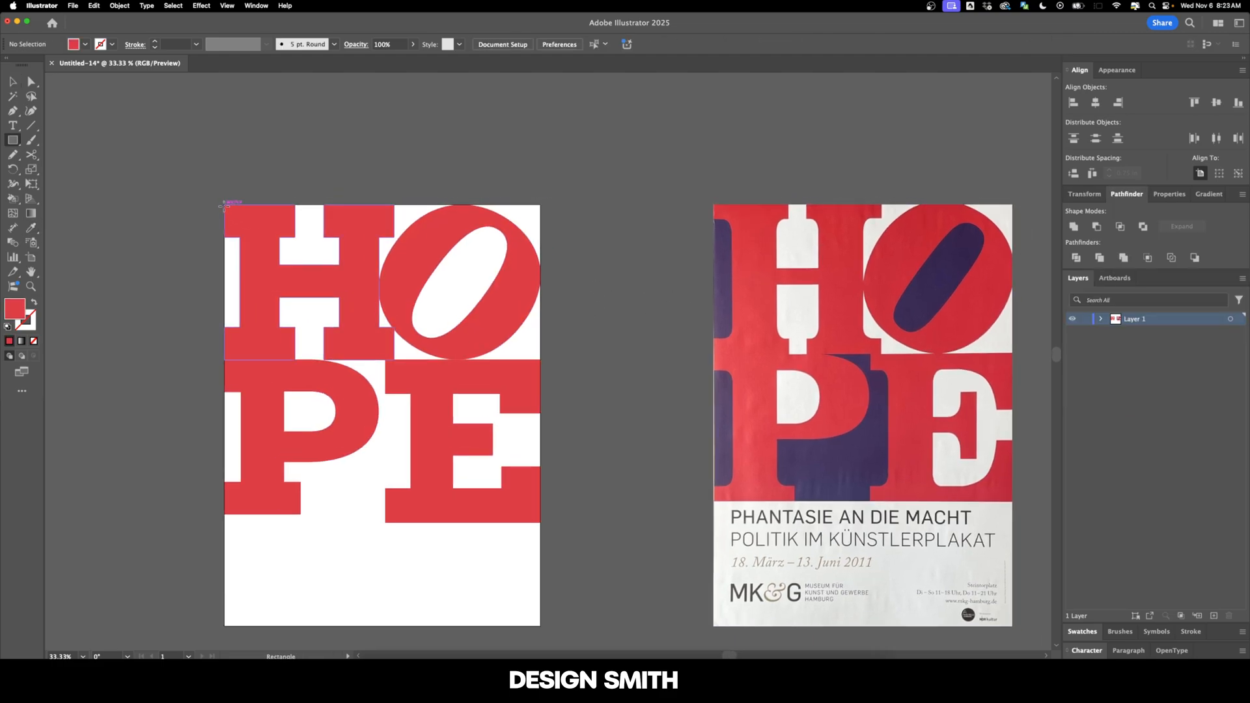
Step: Draw an 18 by 18.09 in rectangle covering the letters, fill it with the poster's sampled purple, and send it to the back
{"action": "left_click_drag", "start_coordinate": [224, 206], "coordinate": [541, 523]}
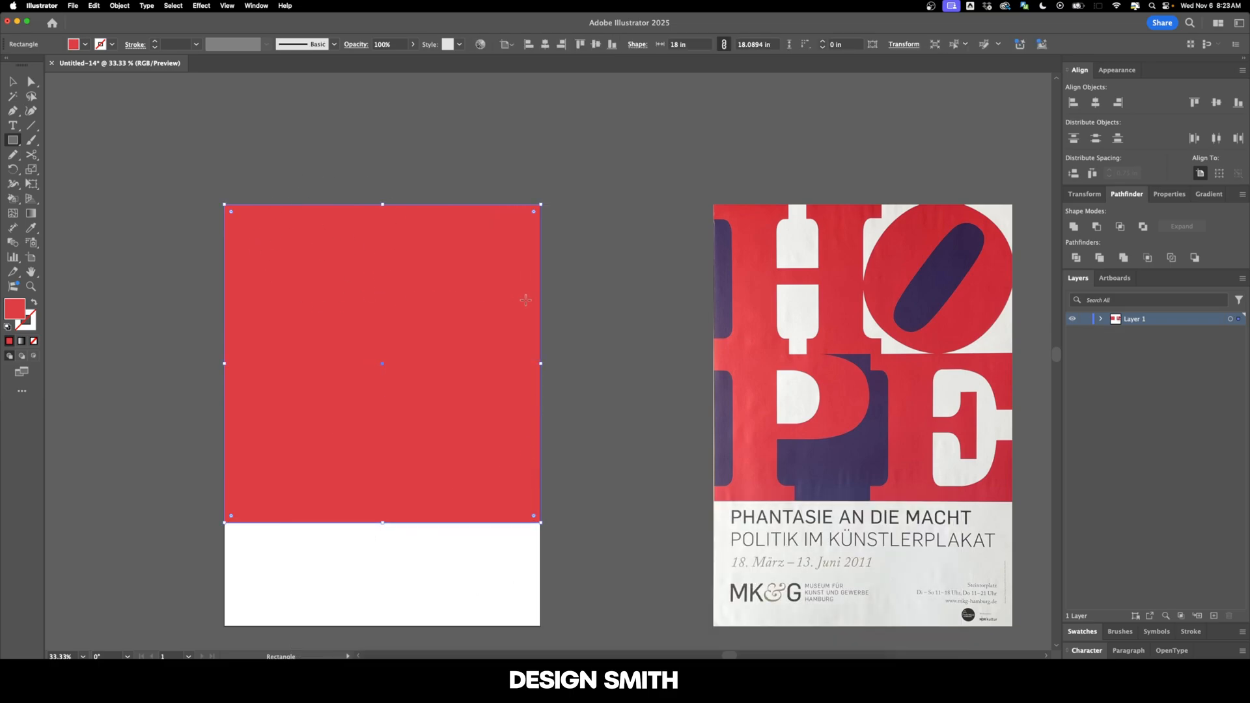
{"action": "key", "text": "i"}
{"action": "left_click", "coordinate": [876, 434]}
{"action": "key", "text": "v"}
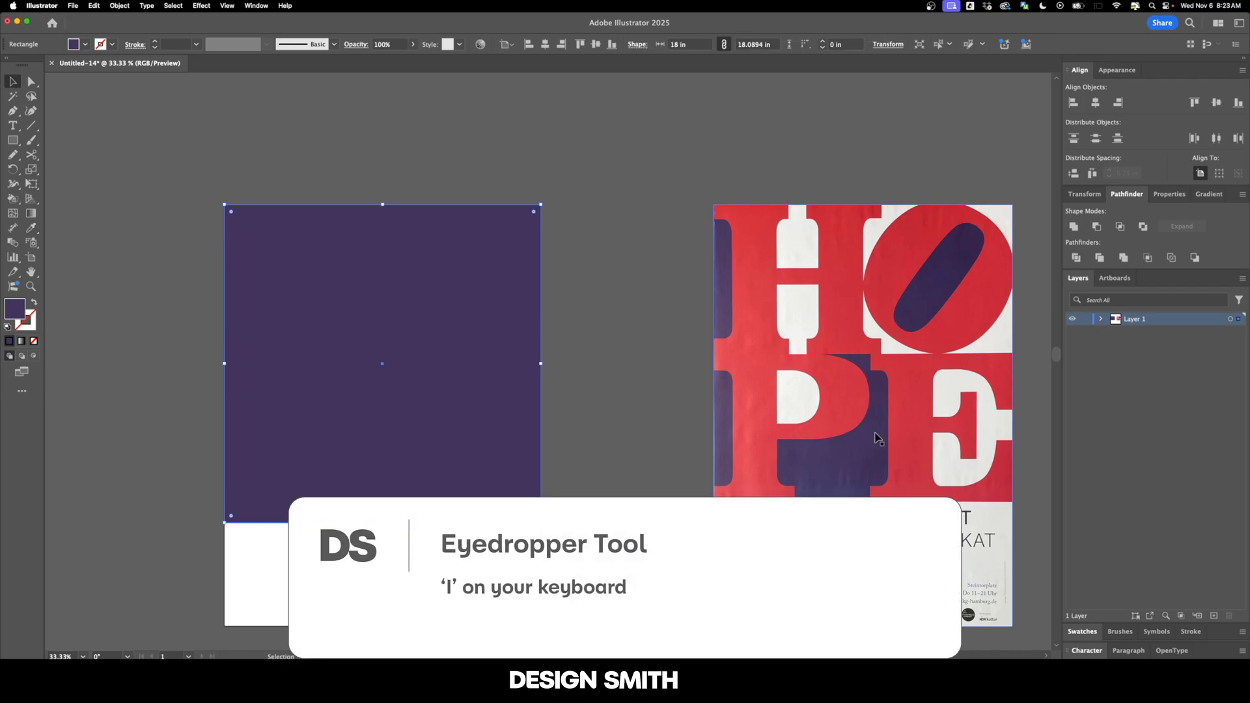
{"action": "left_click", "coordinate": [120, 5]}
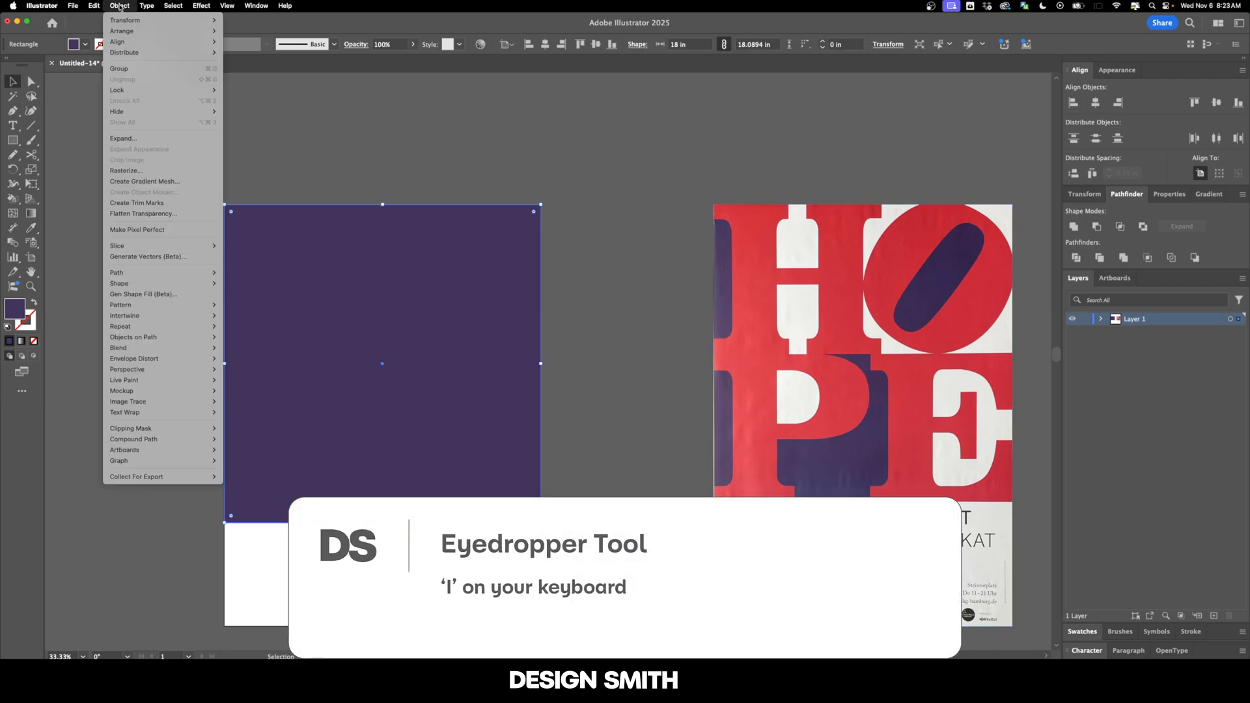
{"action": "mouse_move", "coordinate": [138, 31]}
{"action": "left_click", "coordinate": [247, 64]}
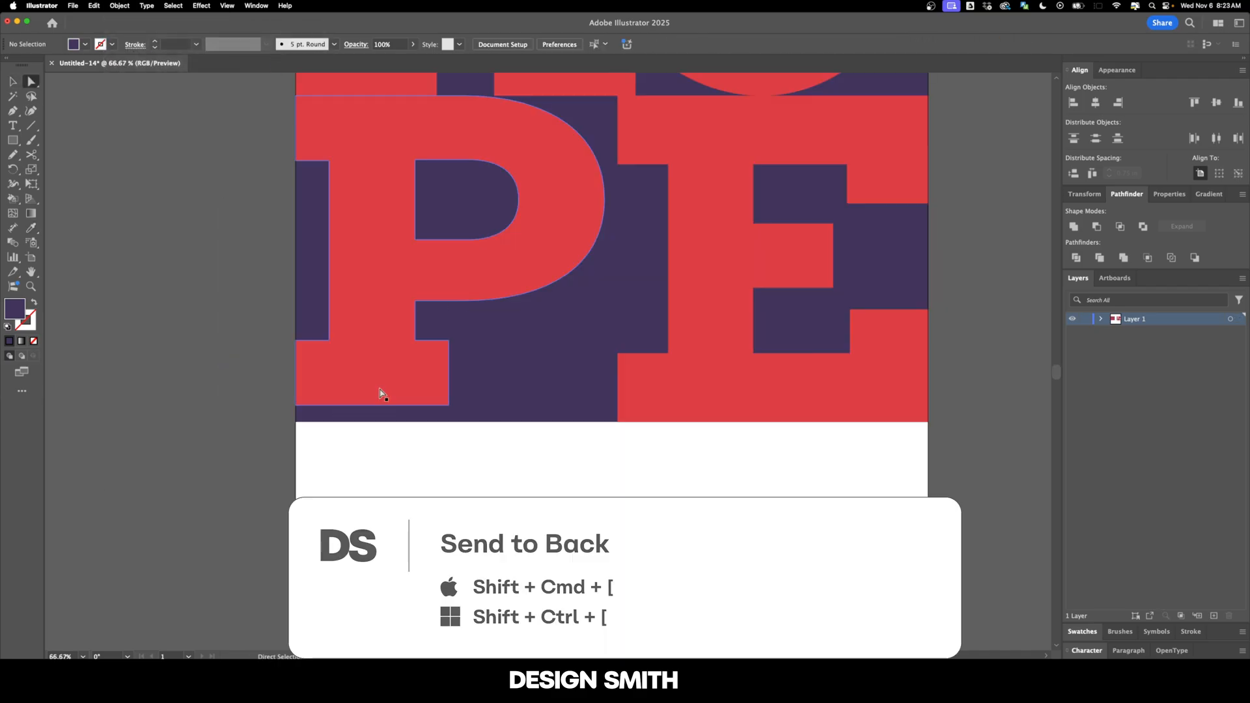
Step: Move the corner anchor points of the P's foot serif down so its base meets the purple background's bottom edge
{"action": "left_click", "coordinate": [382, 394]}
{"action": "left_click", "coordinate": [296, 405]}
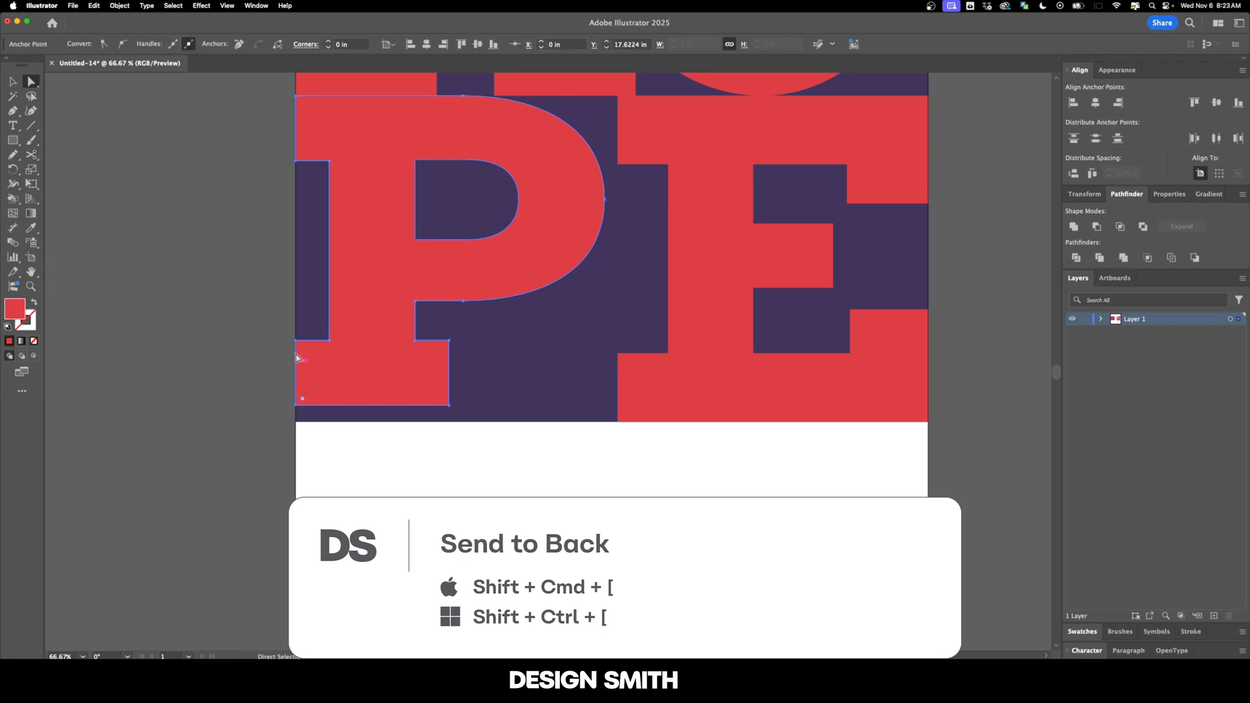
{"action": "left_click", "coordinate": [295, 340], "text": "shift"}
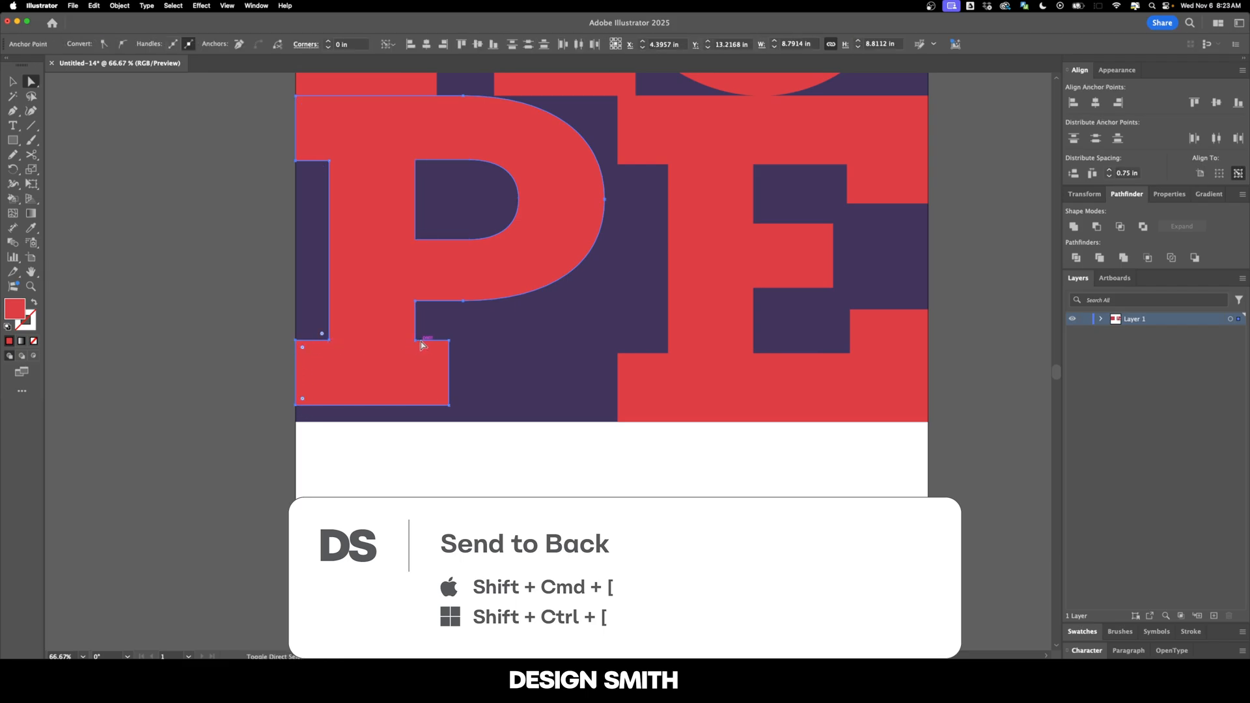
{"action": "left_click_drag", "start_coordinate": [450, 340], "coordinate": [449, 360]}
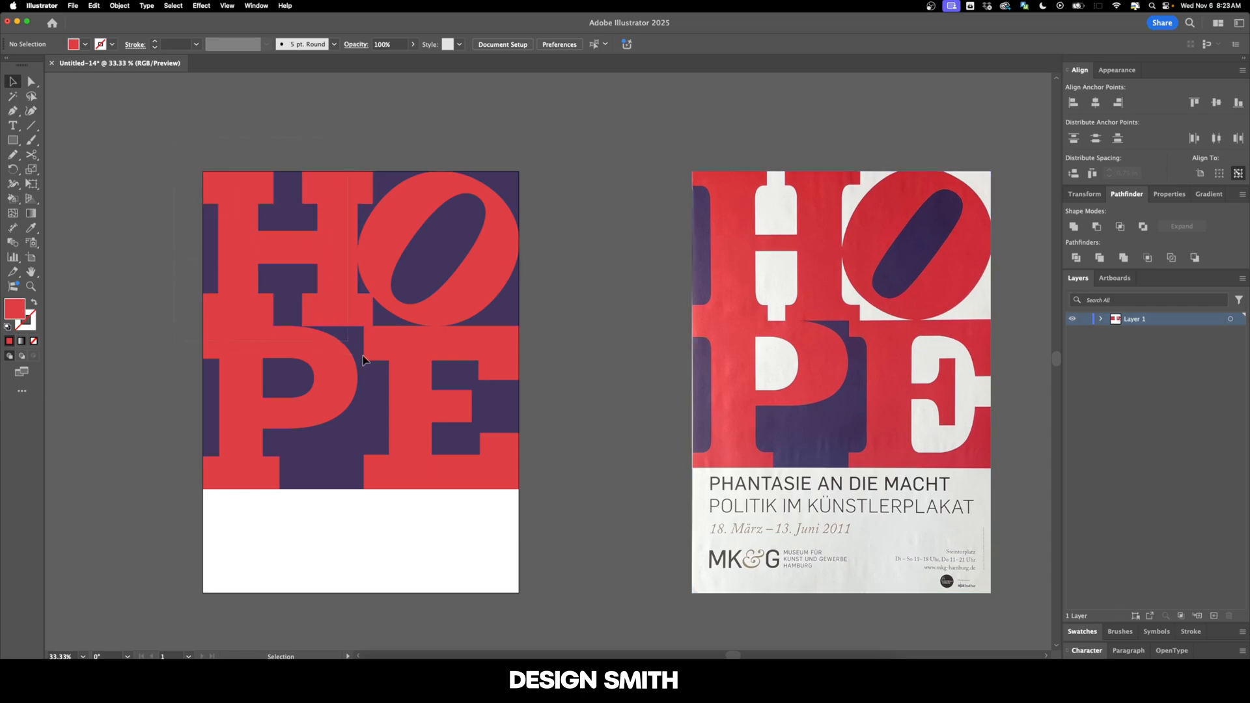
Step: Divide the letters and background with Pathfinder, and delete the purple piece in the H's upper opening
{"action": "key", "text": "super+a"}
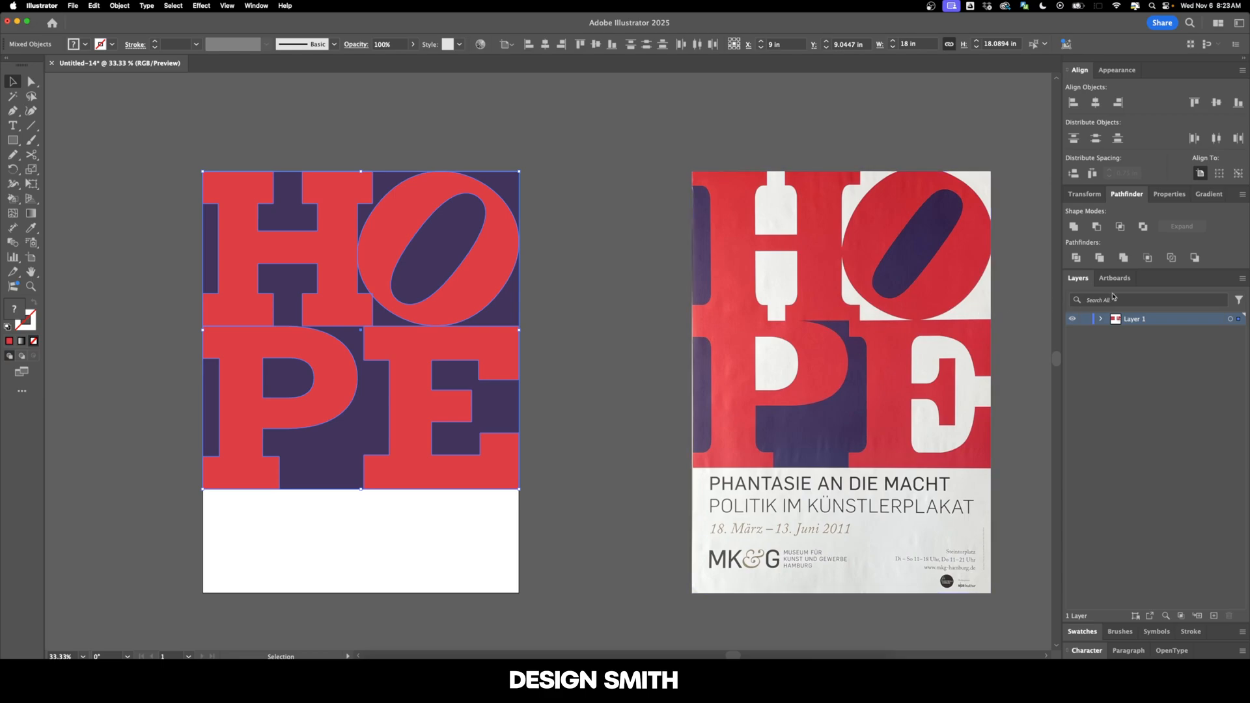
{"action": "left_click", "coordinate": [1076, 258]}
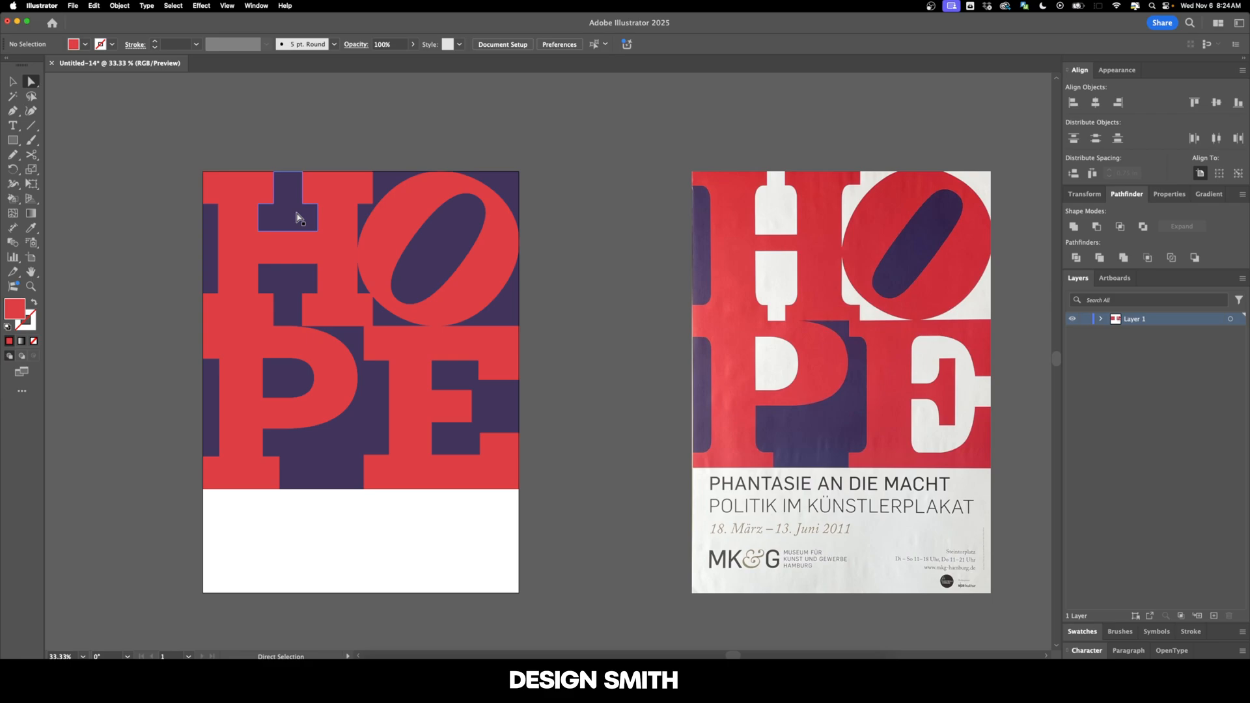
{"action": "left_click", "coordinate": [297, 217]}
{"action": "key", "text": "Delete"}
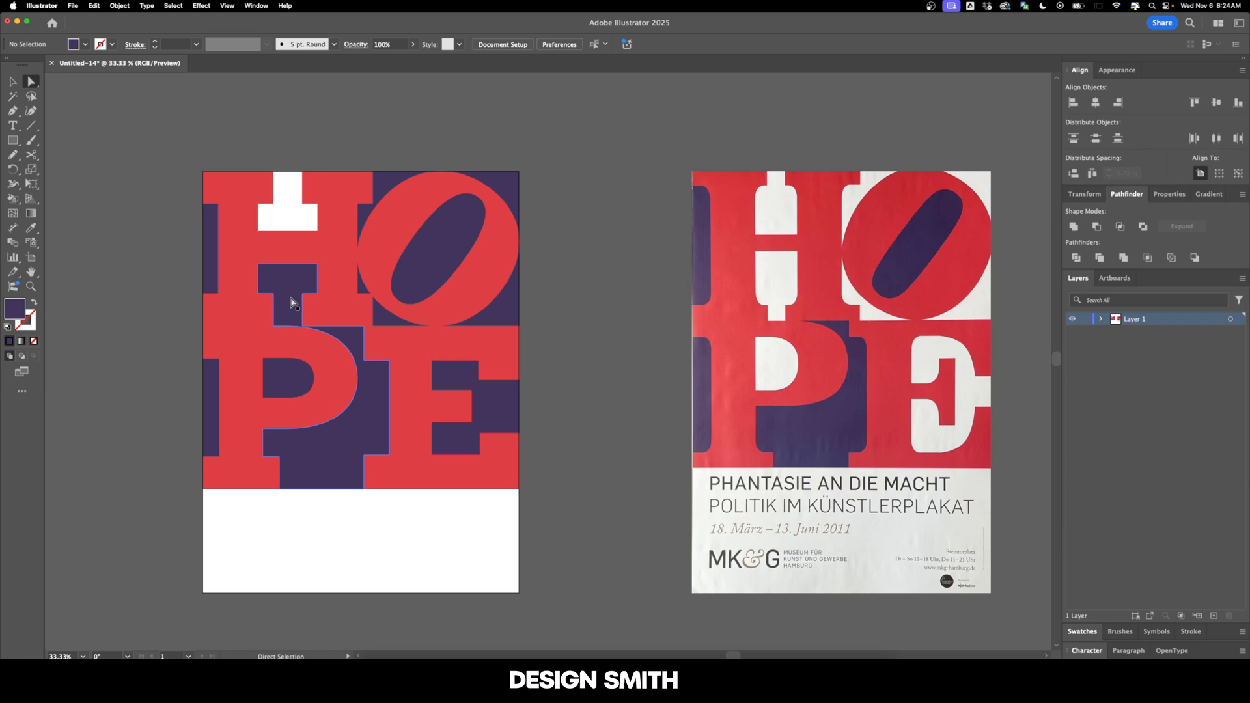
Step: Lower the two bottom corner points of the H's right foot so it overlaps the top curve of the P
{"action": "scroll", "coordinate": [296, 330], "scroll_direction": "up", "scroll_amount": 8}
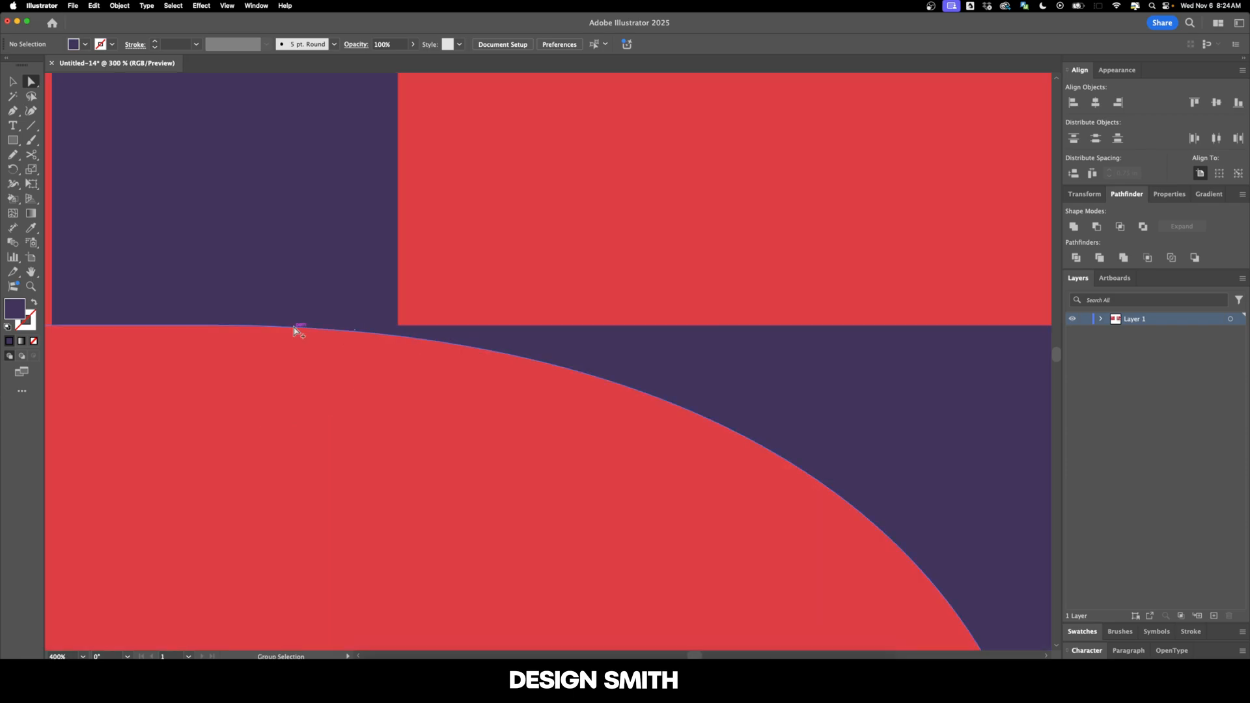
{"action": "key", "text": "m"}
{"action": "key", "text": "a"}
{"action": "left_click", "coordinate": [399, 325]}
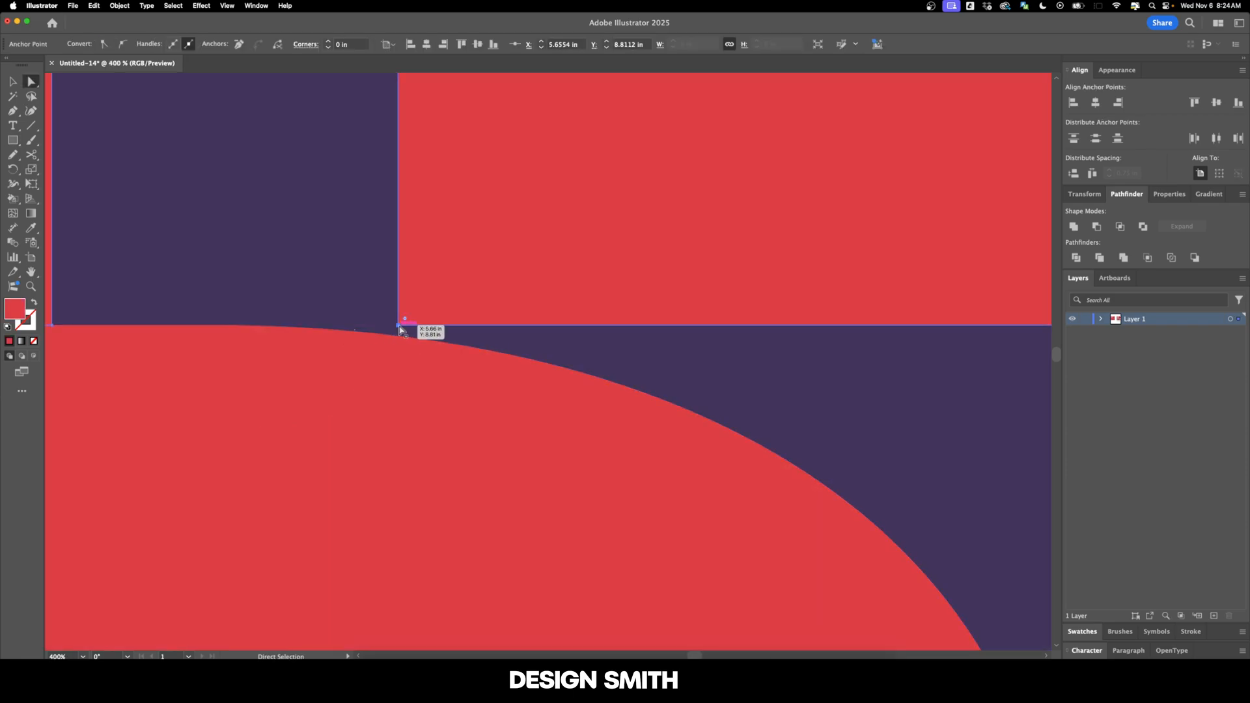
{"action": "key", "text": "super+minus"}
{"action": "left_click", "coordinate": [850, 327], "text": "shift"}
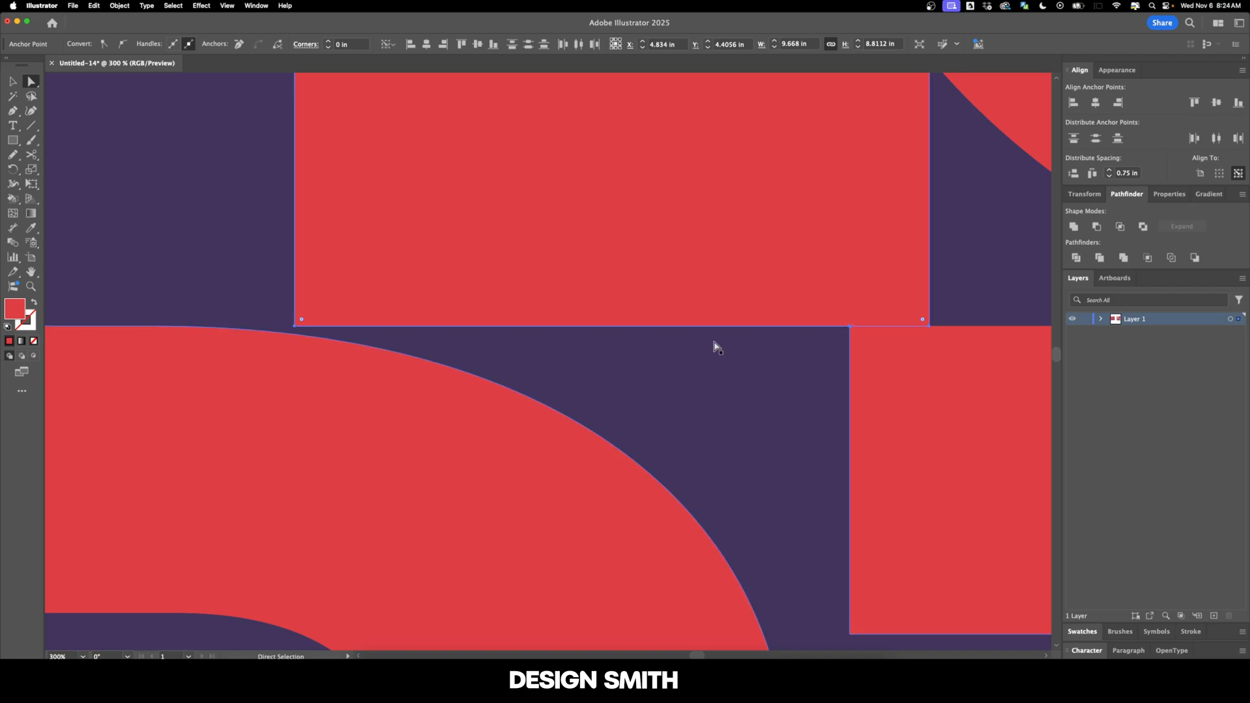
{"action": "left_click_drag", "start_coordinate": [295, 326], "coordinate": [294, 344]}
{"action": "key", "text": "super+minus"}
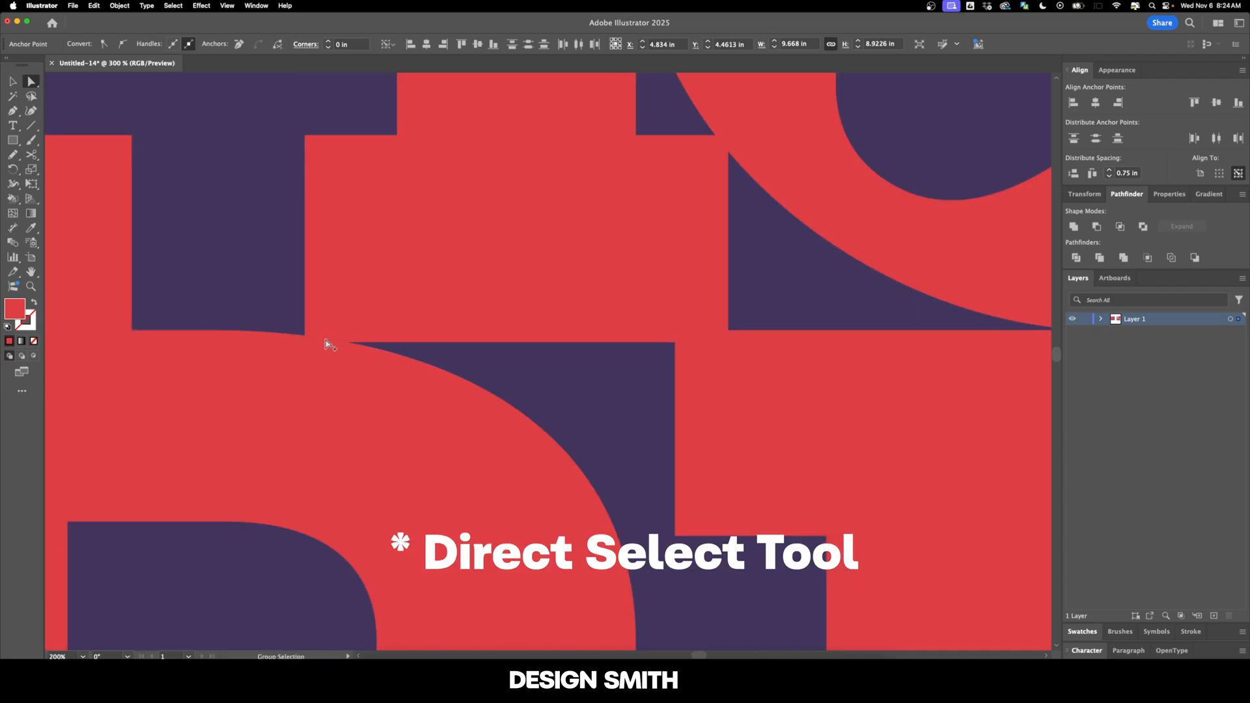
{"action": "key", "text": "super+minus"}
{"action": "key", "text": "super+minus"}
{"action": "key", "text": "super+minus"}
Step: Divide all the artwork again with Pathfinder and delete the purple piece in the H's lower opening
{"action": "key", "text": "v"}
{"action": "left_click", "coordinate": [219, 214]}
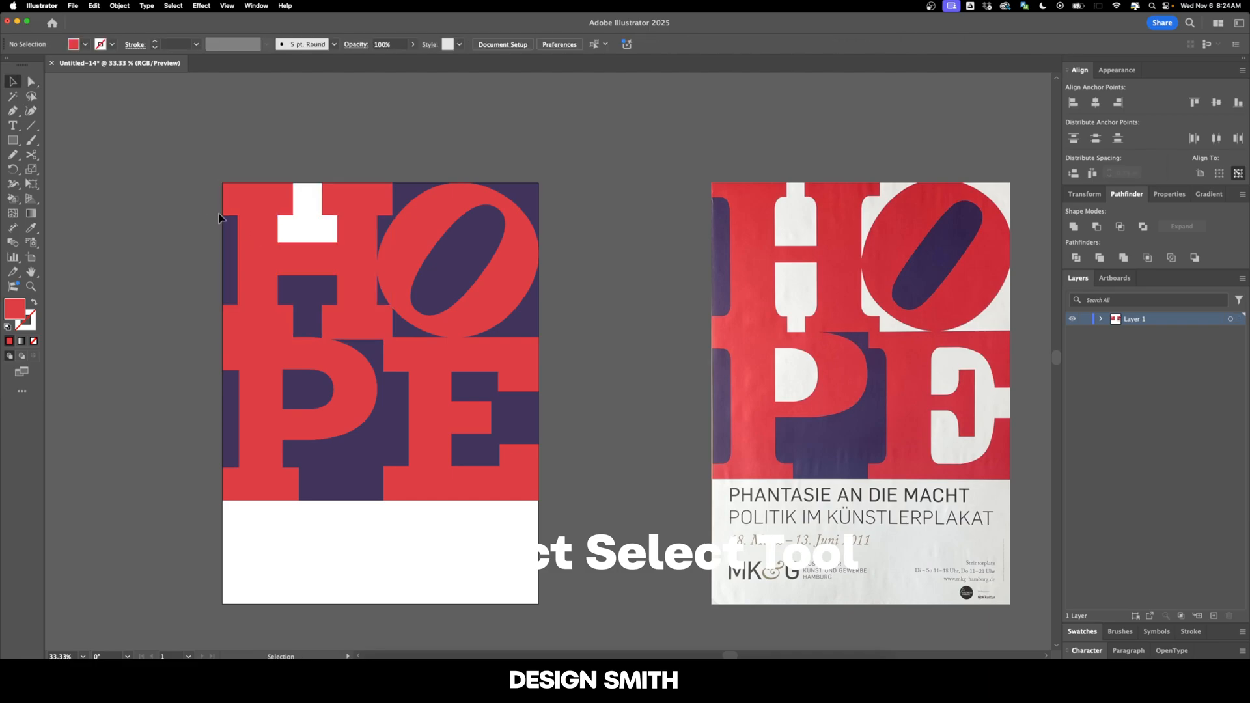
{"action": "key", "text": "super+a"}
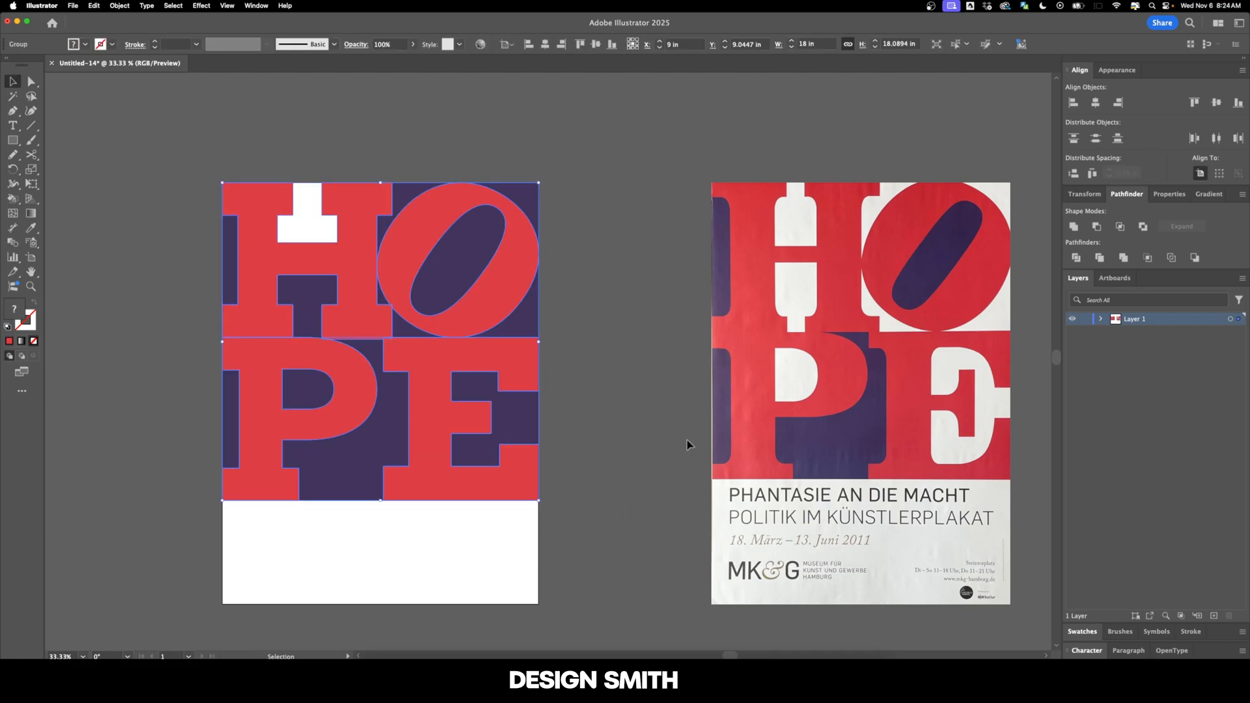
{"action": "left_click", "coordinate": [1078, 257]}
{"action": "key", "text": "a"}
{"action": "left_click", "coordinate": [296, 314]}
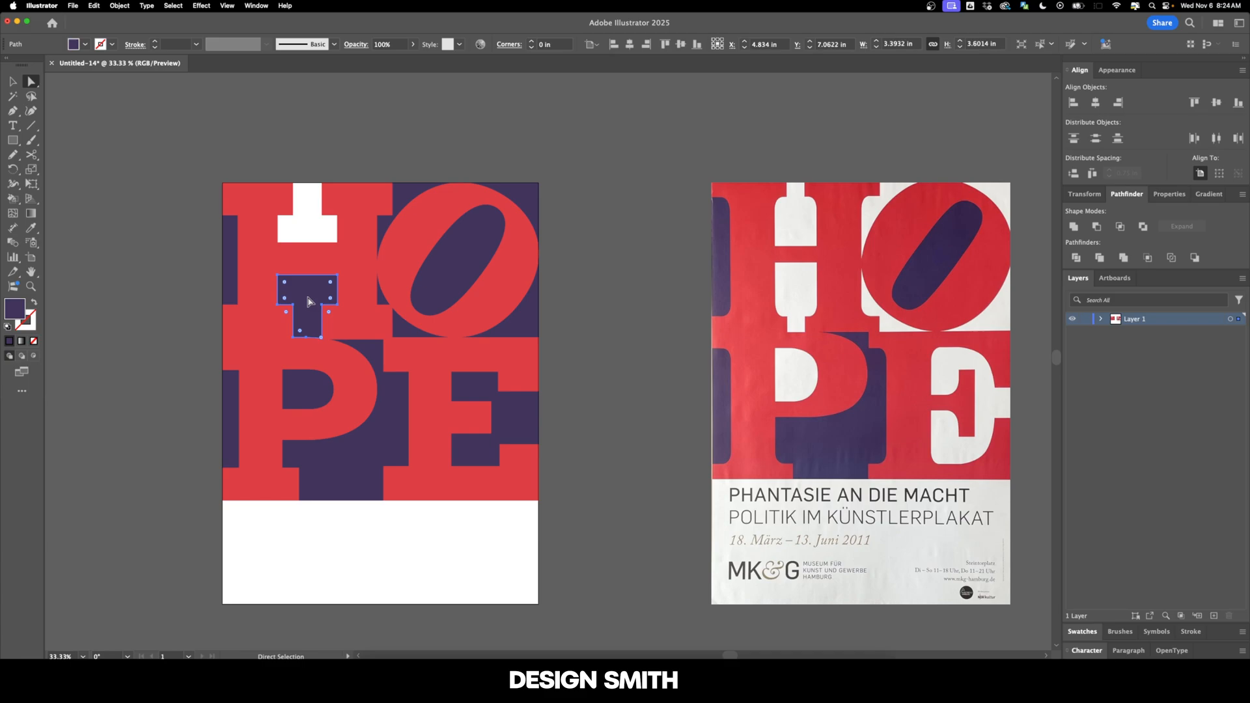
{"action": "key", "text": "BackSpace"}
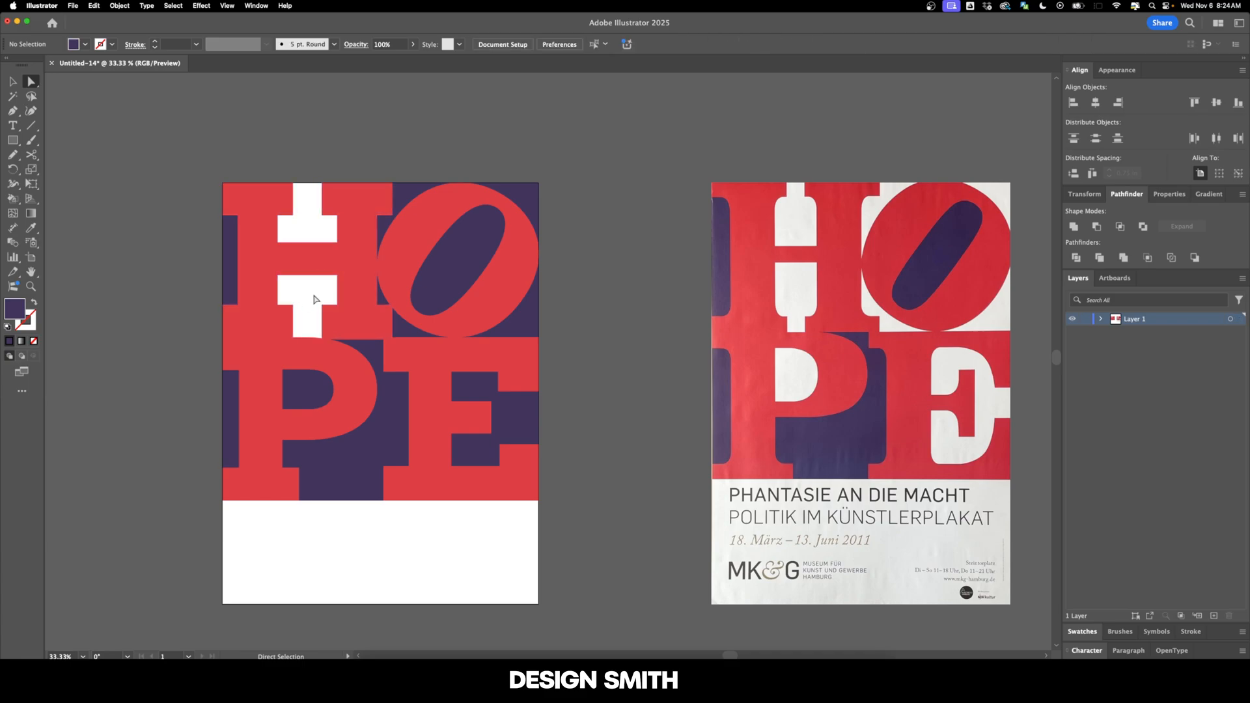
Step: Delete the purple background pieces around the O and the one inside the P's bowl
{"action": "left_click", "coordinate": [418, 197]}
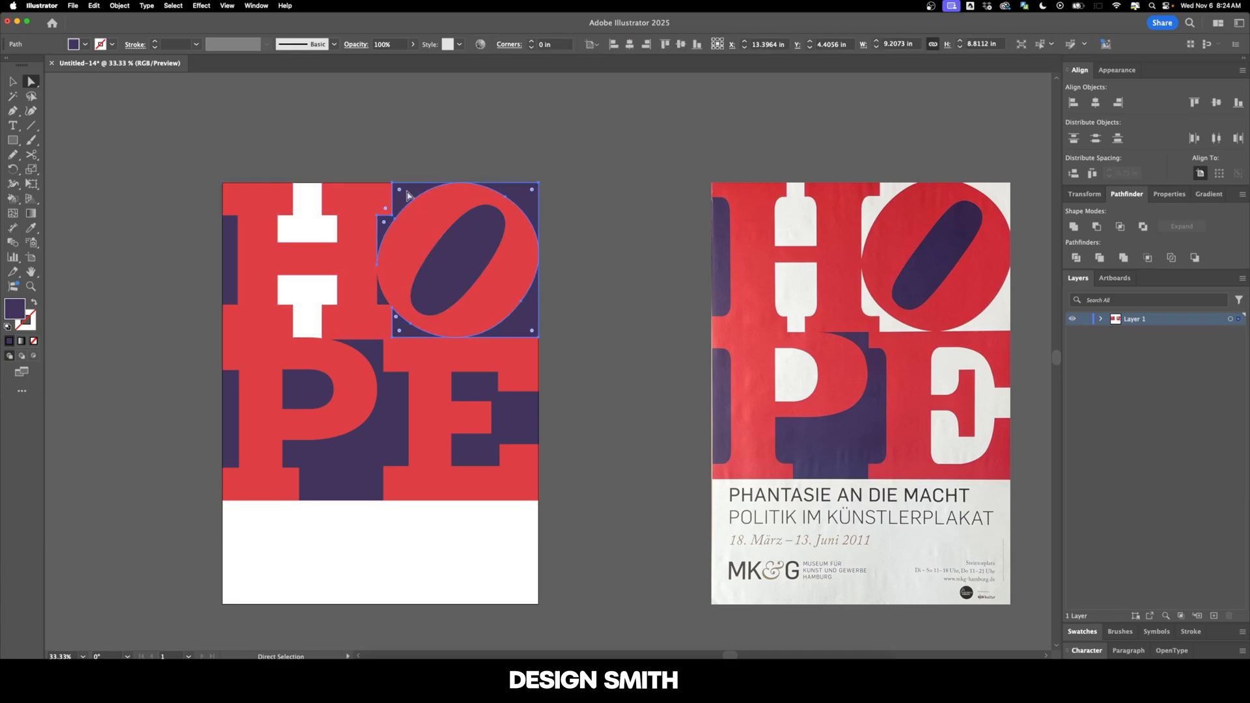
{"action": "key", "text": "BackSpace"}
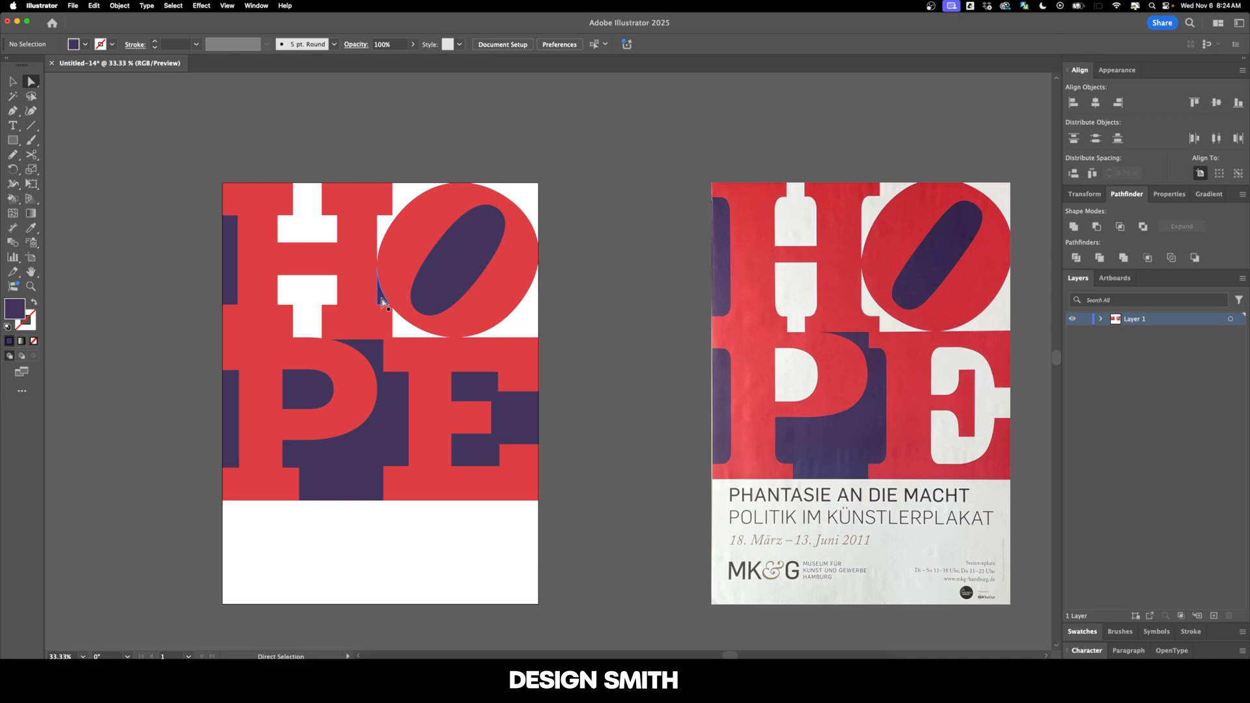
{"action": "left_click", "coordinate": [383, 302]}
{"action": "key", "text": "BackSpace"}
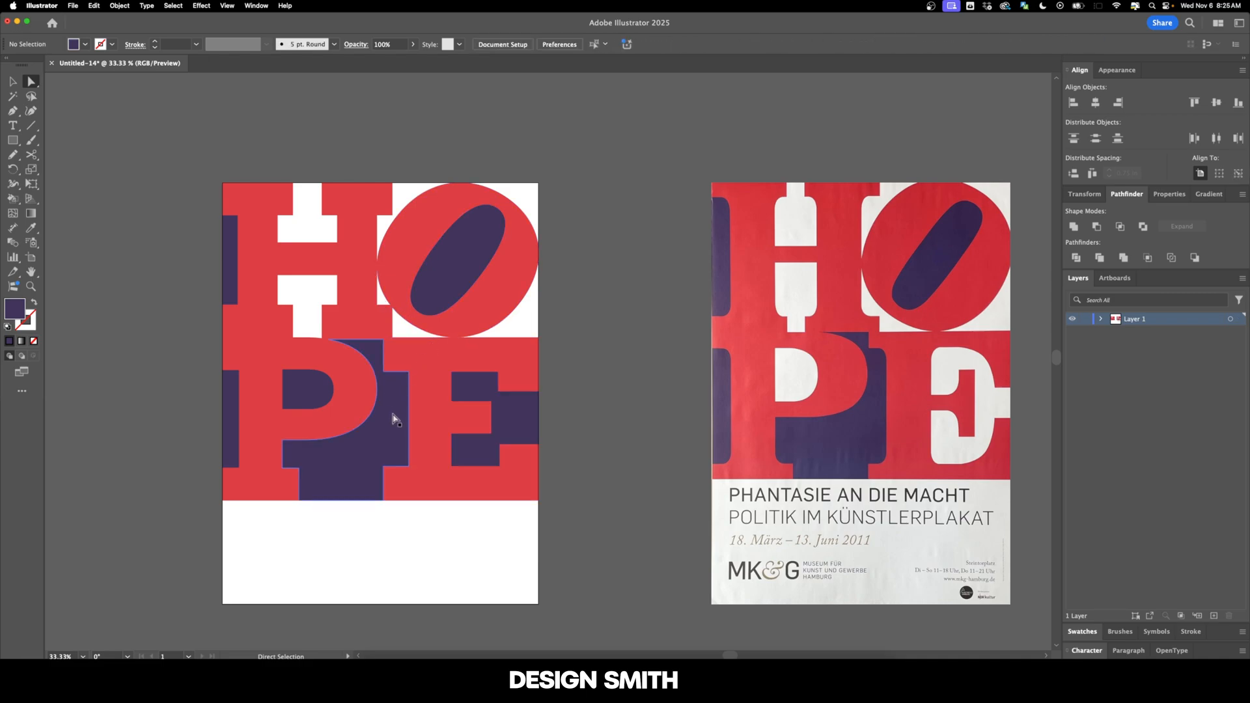
{"action": "left_click", "coordinate": [308, 394]}
{"action": "key", "text": "BackSpace"}
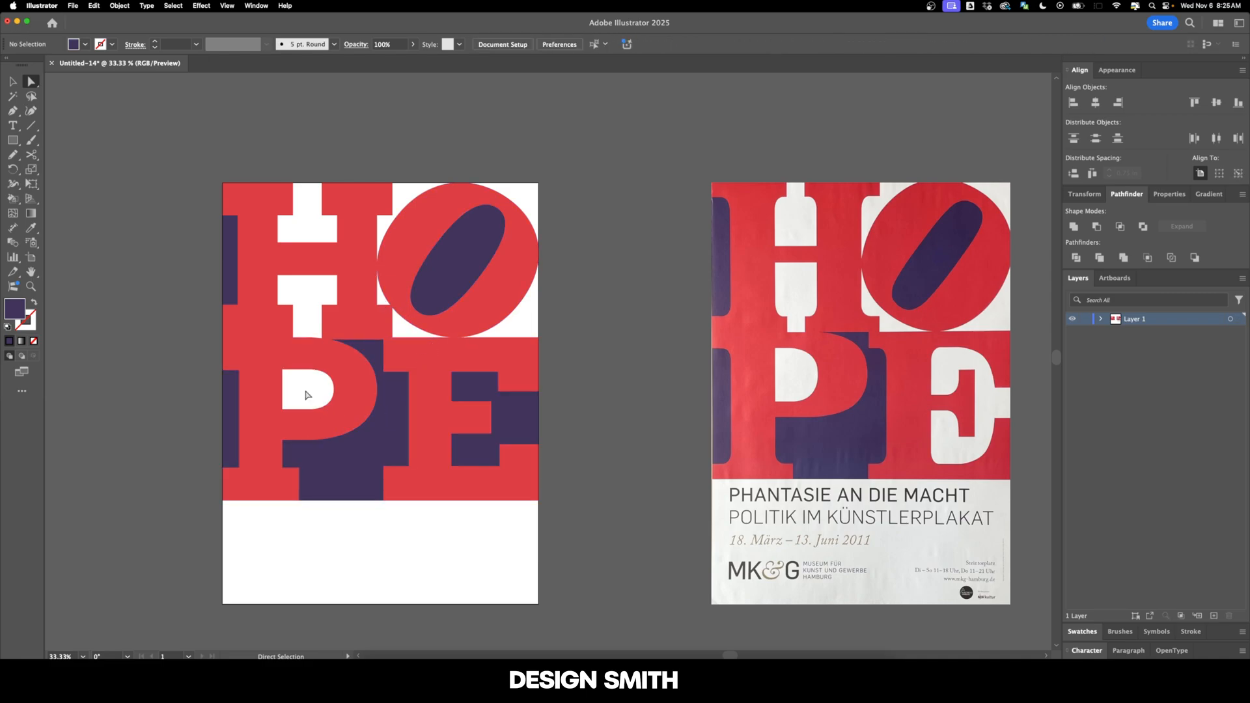
Step: Delete the purple background piece between the arms of the E
{"action": "scroll", "coordinate": [456, 411], "scroll_direction": "right", "scroll_amount": 3}
{"action": "scroll", "coordinate": [456, 410], "scroll_direction": "up", "scroll_amount": 1}
{"action": "left_click", "coordinate": [446, 409]}
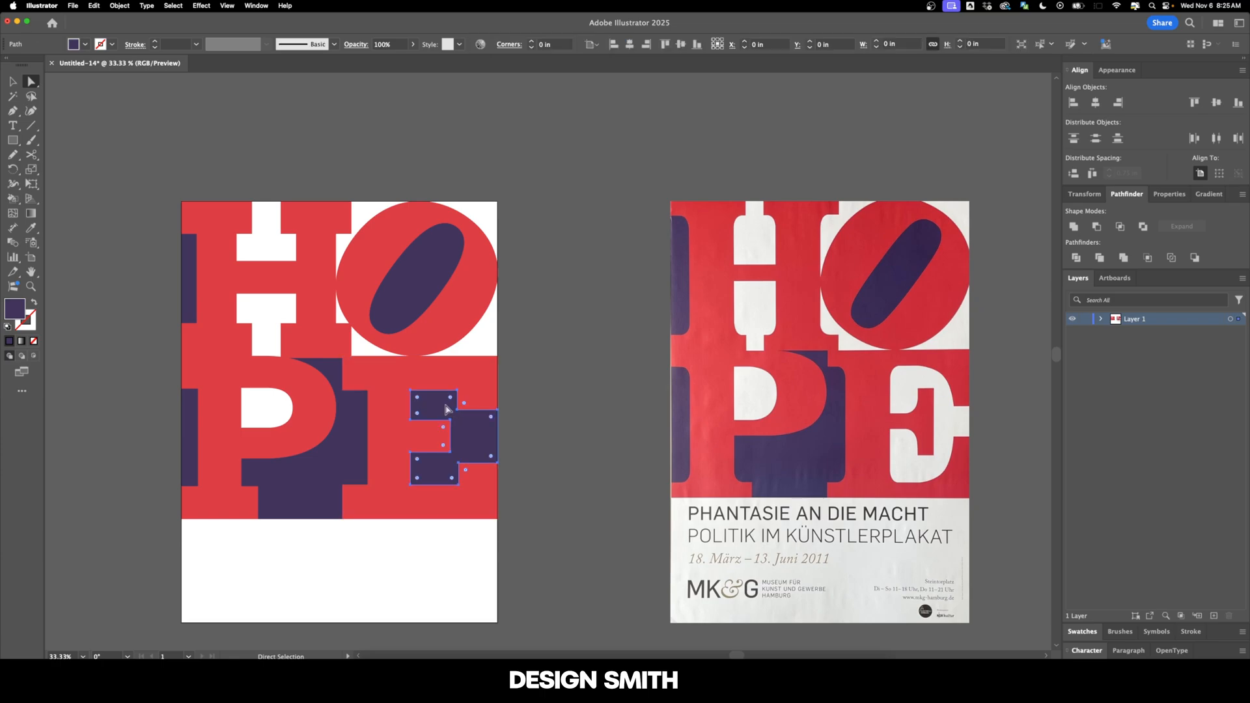
{"action": "key", "text": "BackSpace"}
{"action": "key", "text": "v"}
Step: Add an 18 × 24 in rectangle covering the artboard behind the letters, filled with the off-white sampled from the reference poster's E counter
{"action": "scroll", "coordinate": [563, 413], "scroll_direction": "right", "scroll_amount": 3}
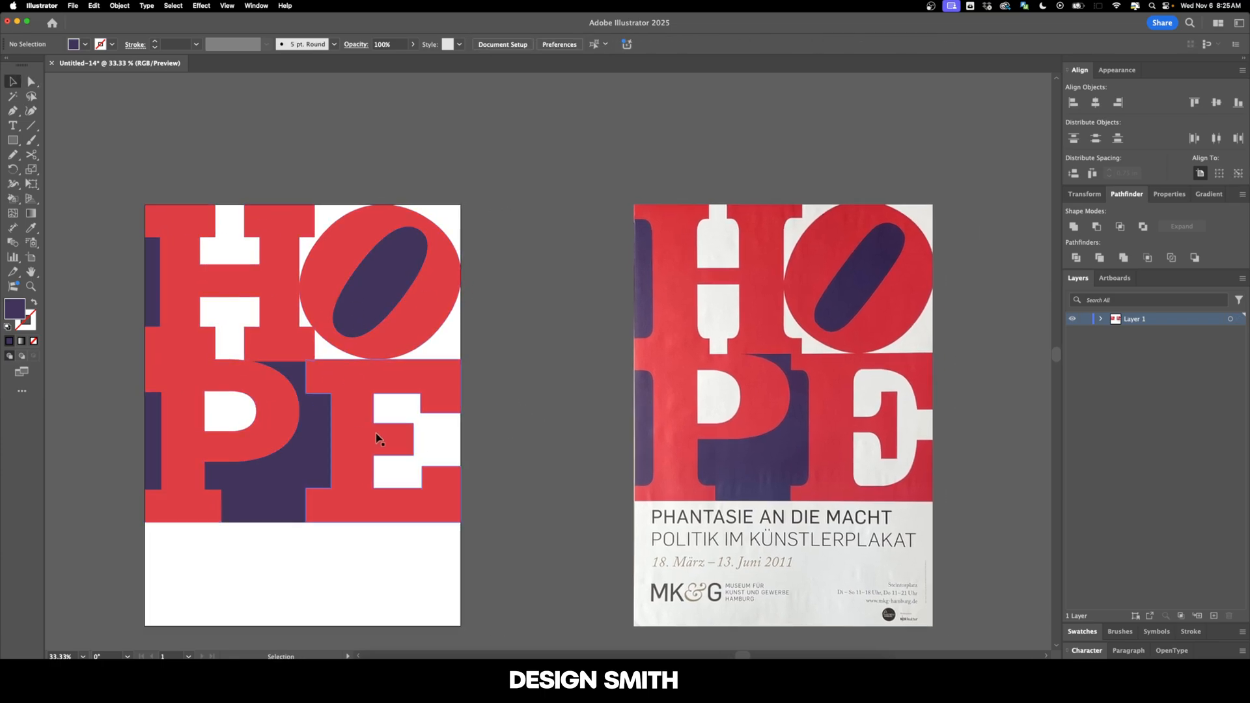
{"action": "scroll", "coordinate": [691, 379], "scroll_direction": "left", "scroll_amount": 2}
{"action": "scroll", "coordinate": [691, 379], "scroll_direction": "down", "scroll_amount": 2}
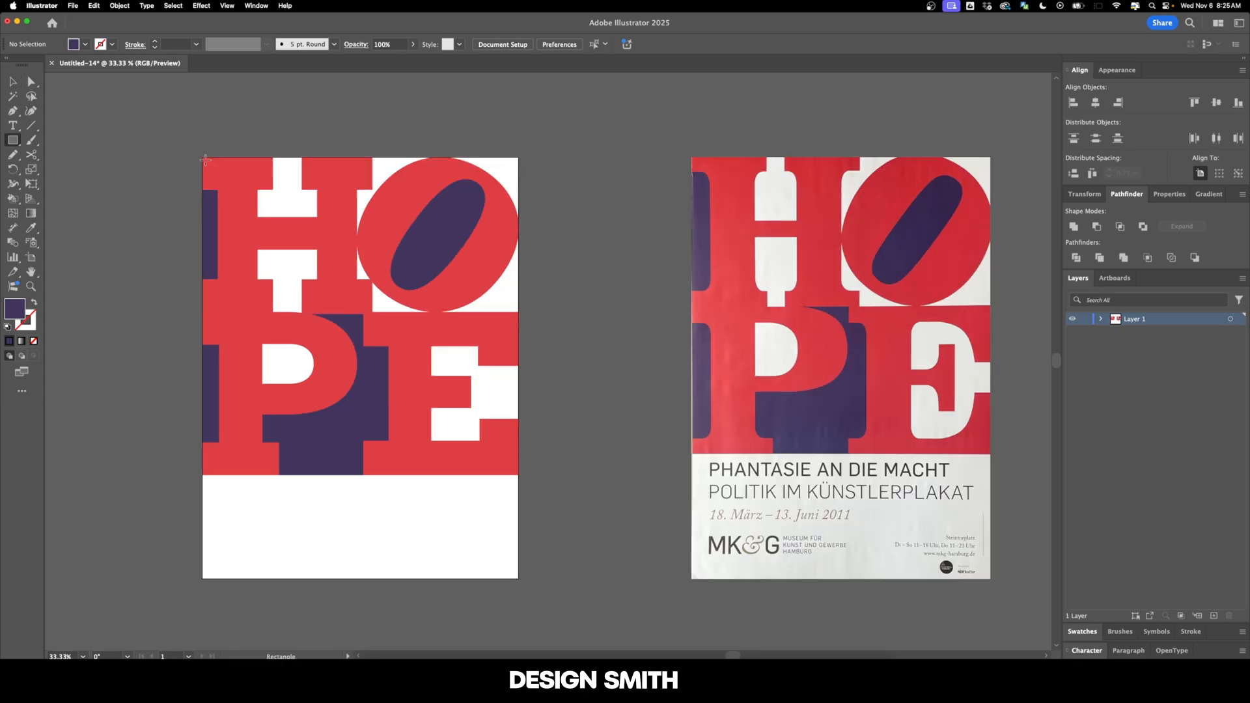
{"action": "key", "text": "m"}
{"action": "left_click_drag", "start_coordinate": [202, 157], "coordinate": [519, 578]}
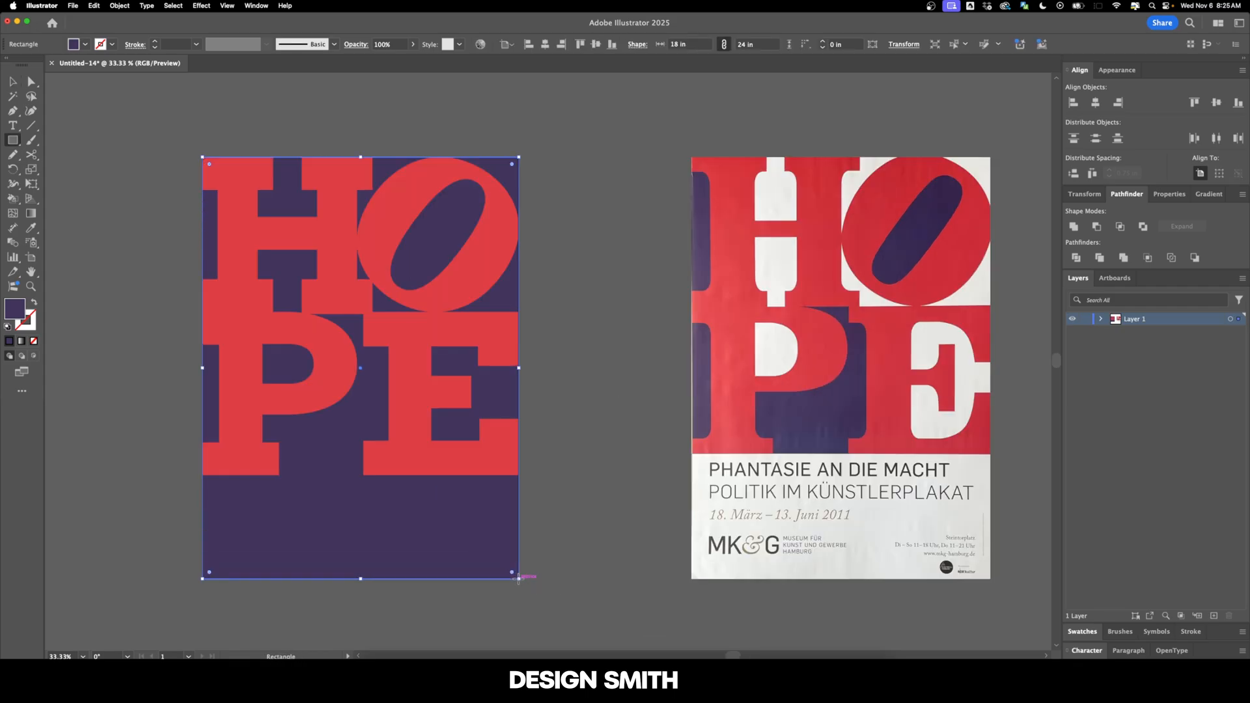
{"action": "key", "text": "i"}
{"action": "left_click", "coordinate": [937, 335]}
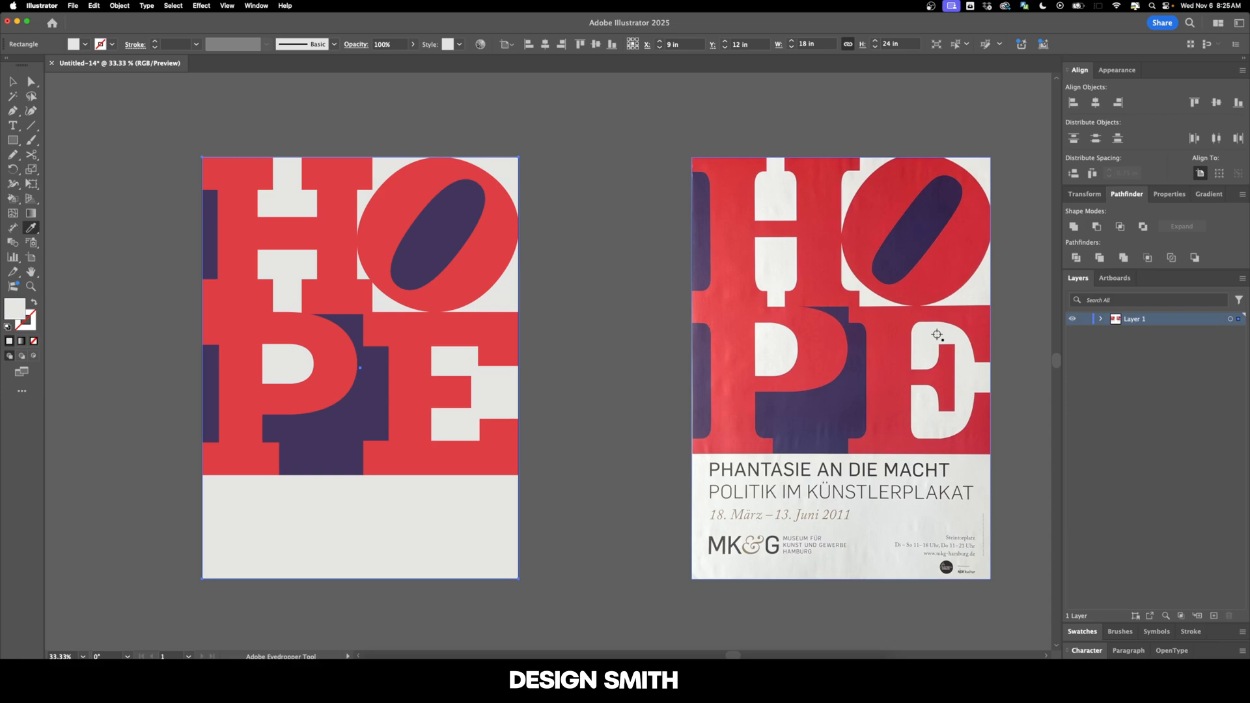
{"action": "key", "text": "v"}
Step: Copy the poster artwork, switch to Photoshop and create an 18 × 24 inch RGB document at 300 pixels/inch
{"action": "scroll", "coordinate": [532, 550], "scroll_direction": "left", "scroll_amount": 2}
{"action": "left_click", "coordinate": [533, 551]}
{"action": "left_click_drag", "start_coordinate": [572, 602], "coordinate": [572, 603]}
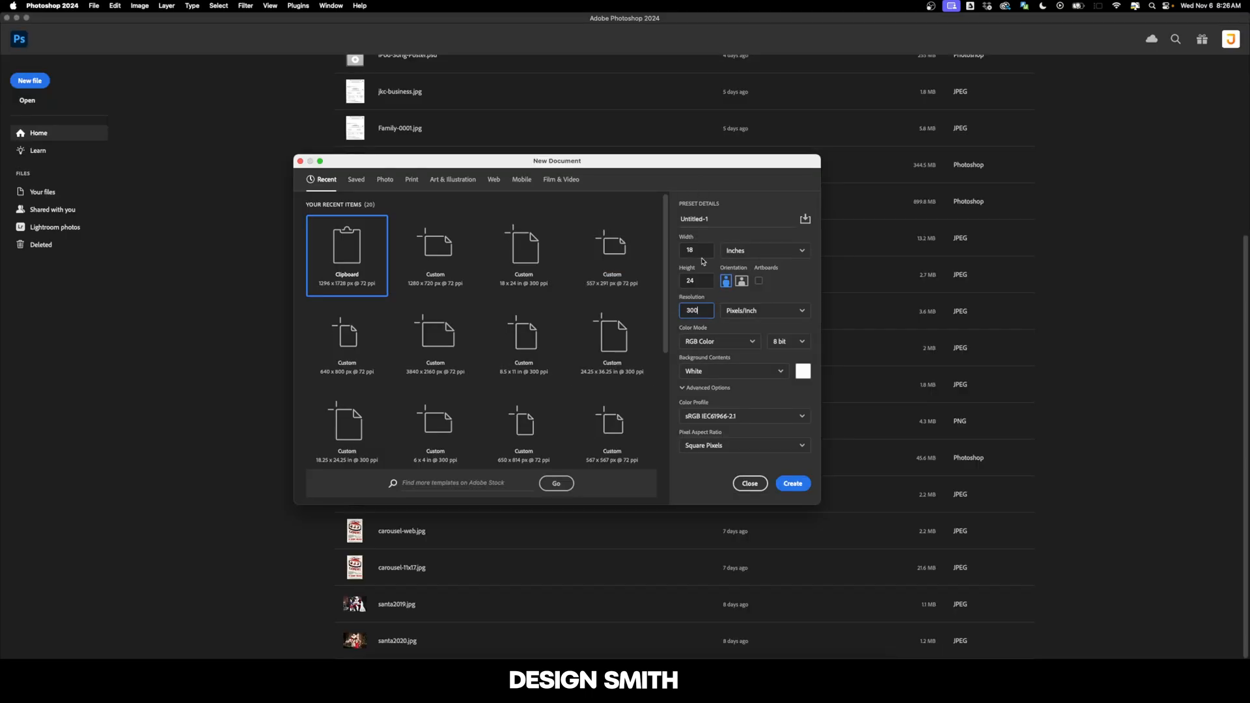
{"action": "key", "text": "Return"}
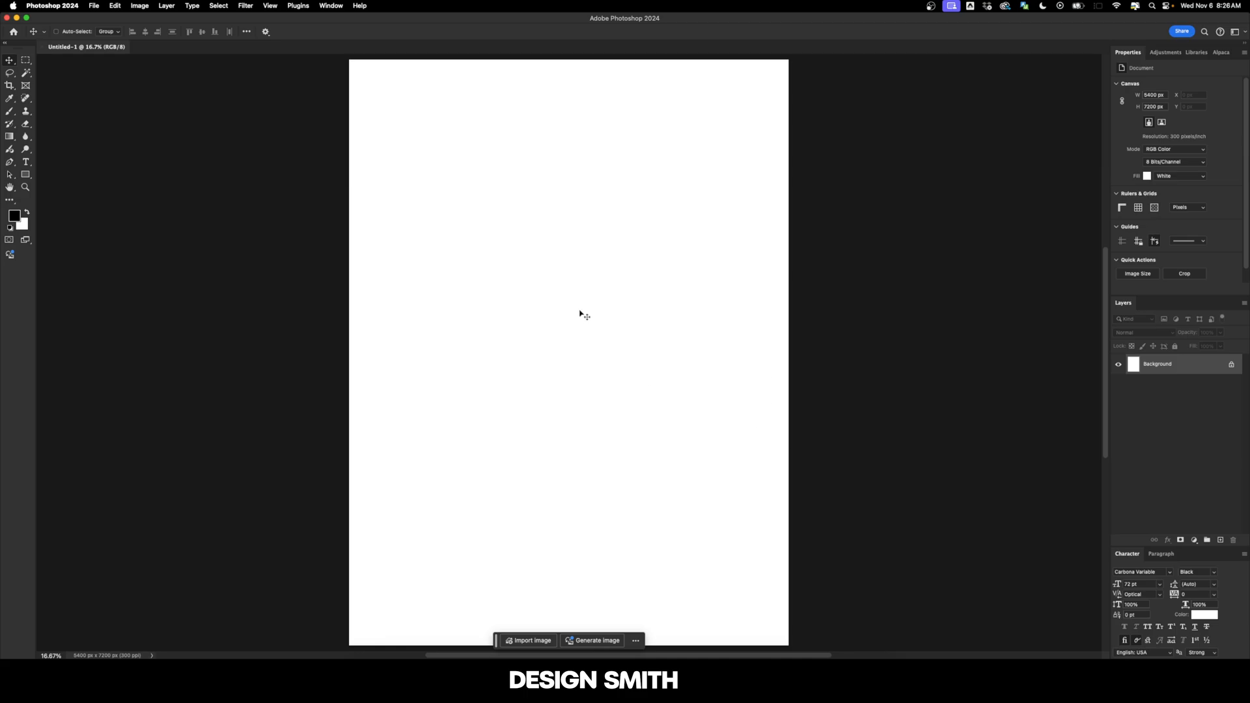
Step: Paste the poster artwork into the document as a smart object filling the canvas
{"action": "key", "text": "super+v"}
{"action": "left_click", "coordinate": [672, 291]}
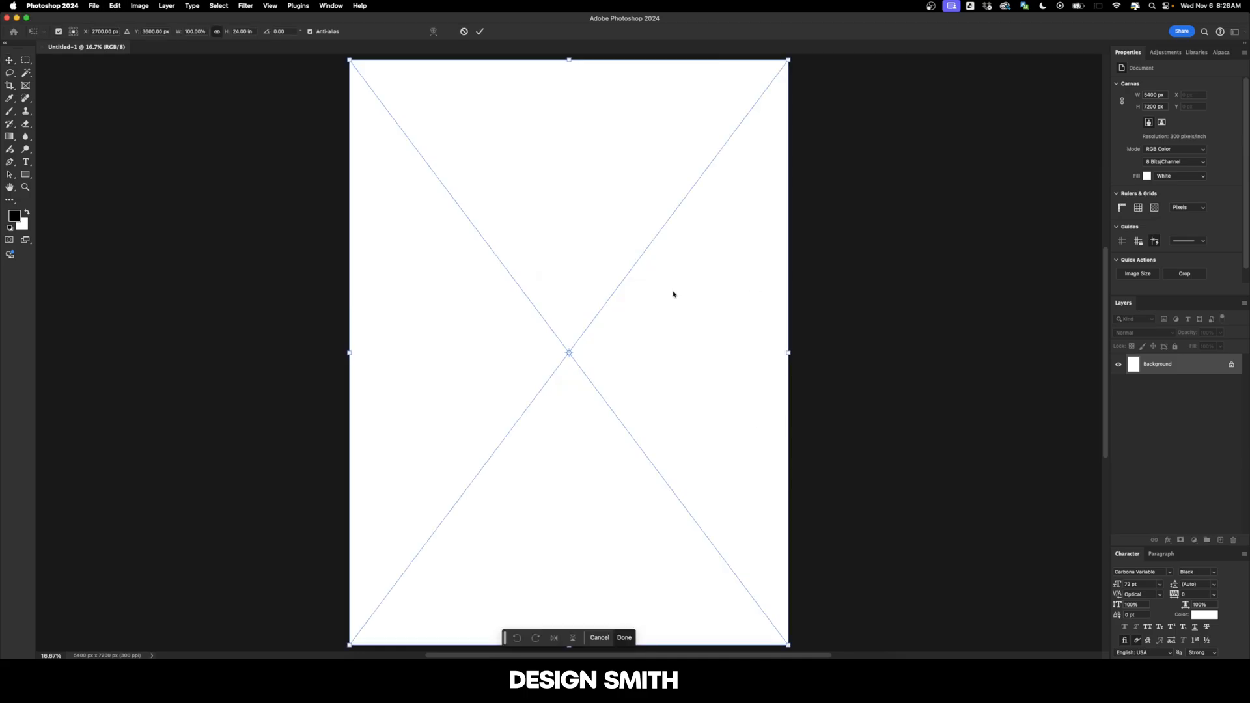
{"action": "key", "text": "Return"}
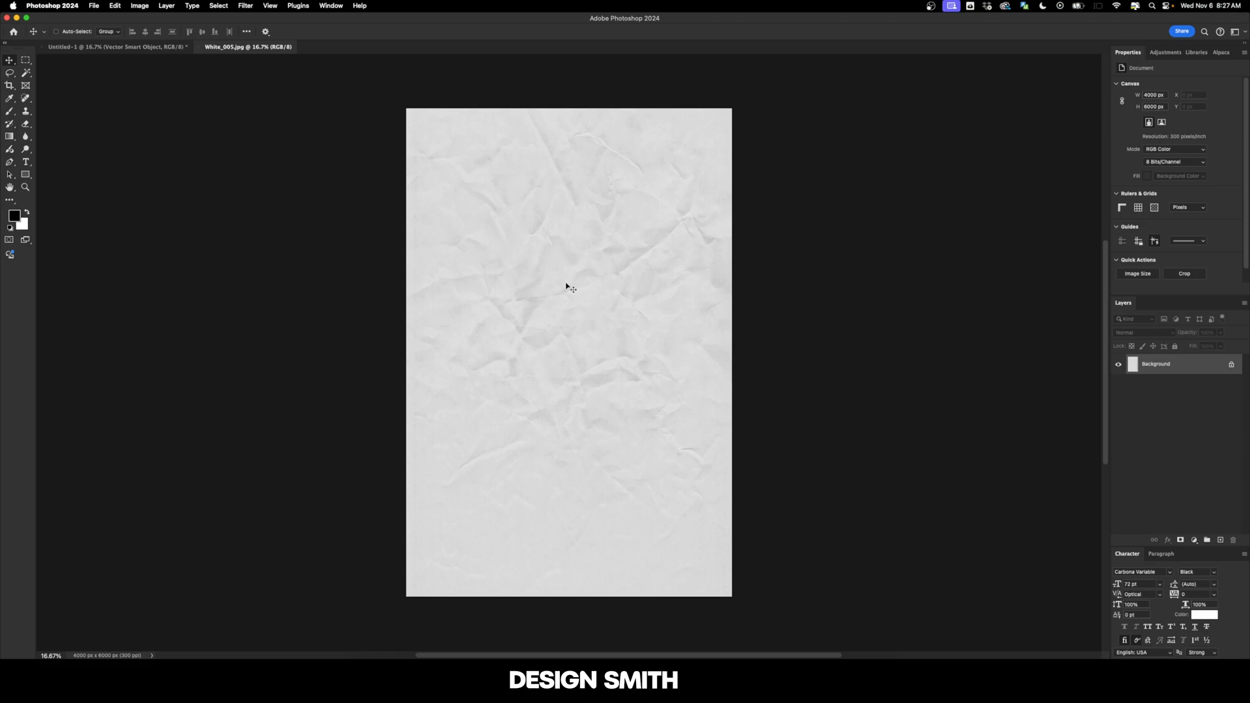
Step: Bring the White_005.jpg paper texture into the poster document above the artwork and center it on the canvas both ways
{"action": "left_click", "coordinate": [131, 49]}
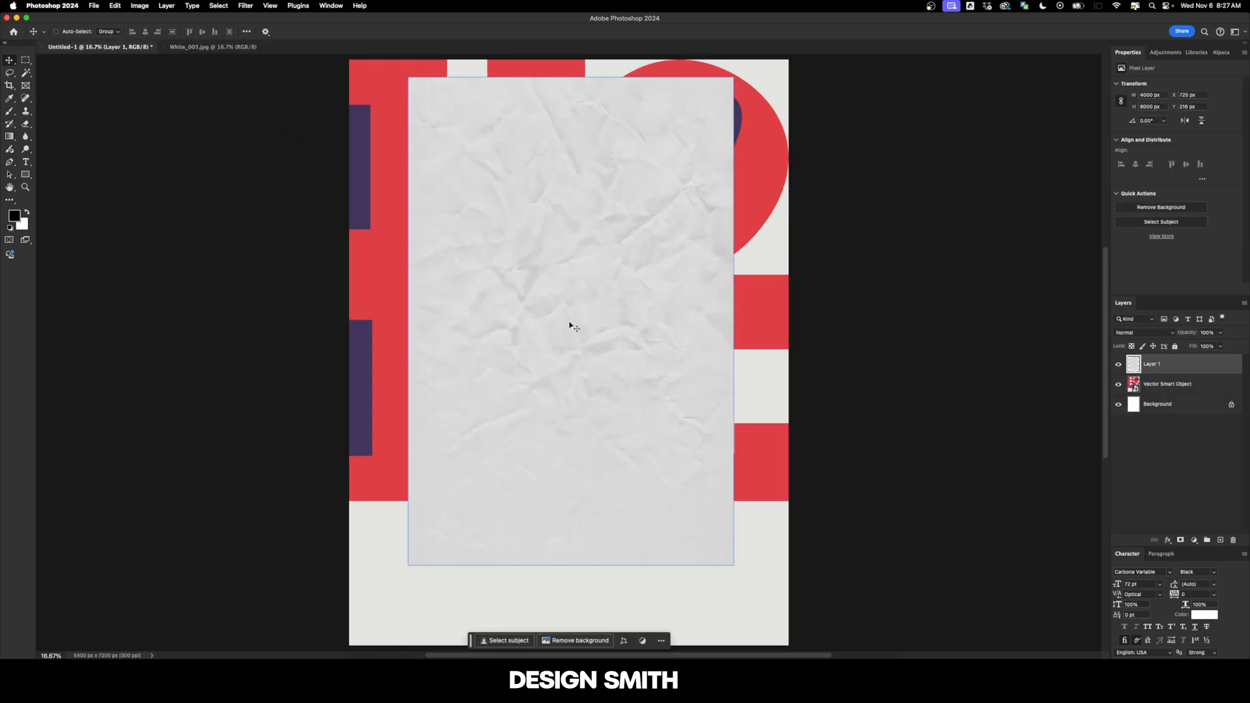
{"action": "key", "text": "super+minus"}
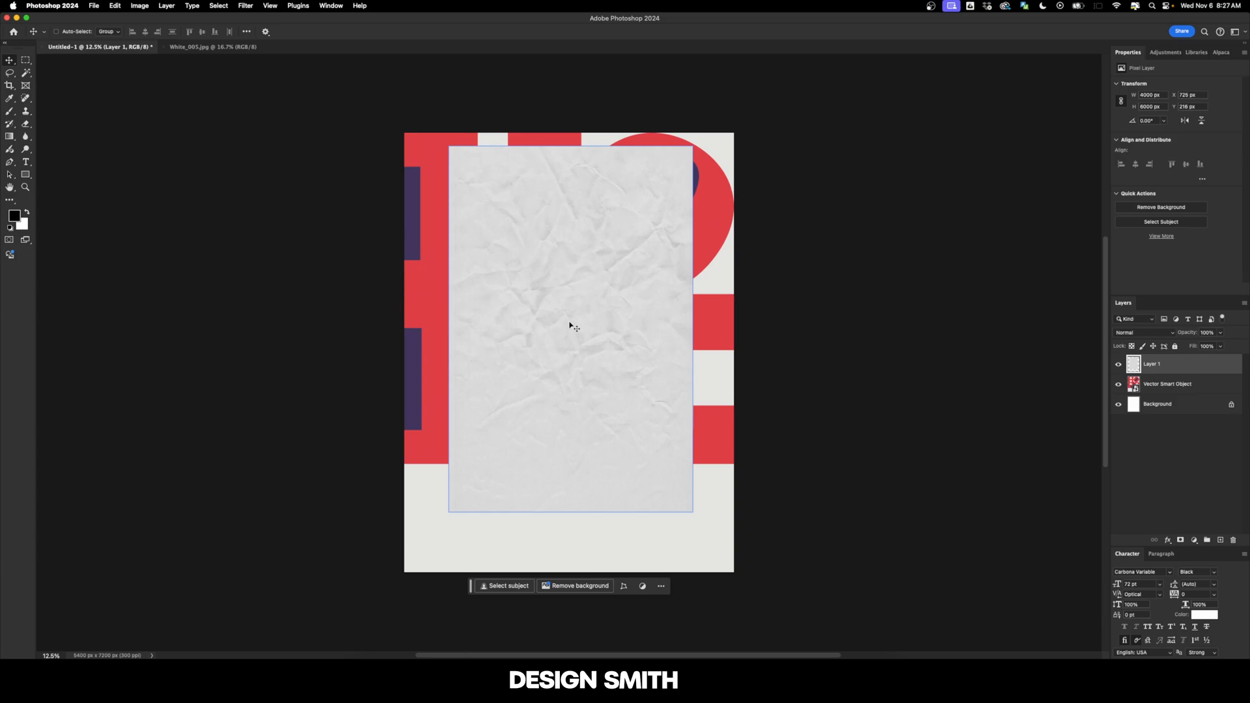
{"action": "key", "text": "super+a"}
{"action": "left_click", "coordinate": [145, 32]}
{"action": "left_click", "coordinate": [202, 31]}
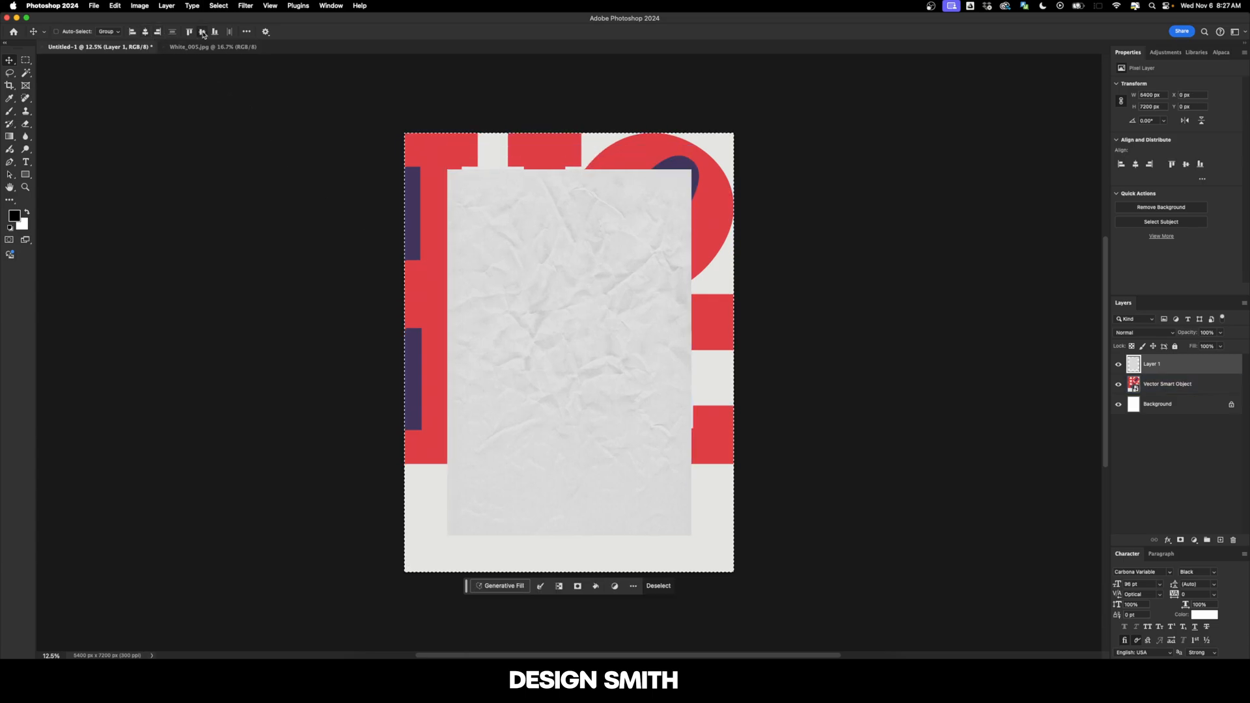
{"action": "key", "text": "super+d"}
Step: Scale the paper texture from its center to 5400 × 7200 px so it covers the whole canvas
{"action": "key", "text": "super+t"}
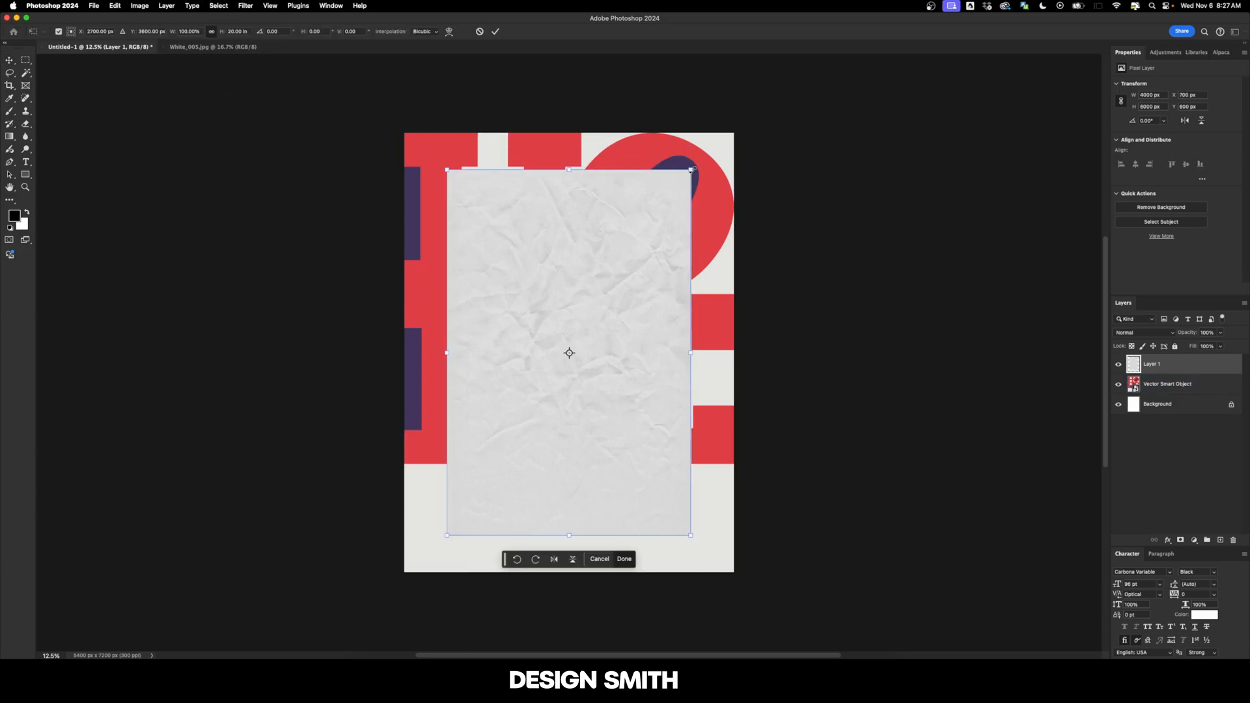
{"action": "left_click_drag", "start_coordinate": [691, 169], "coordinate": [736, 133]}
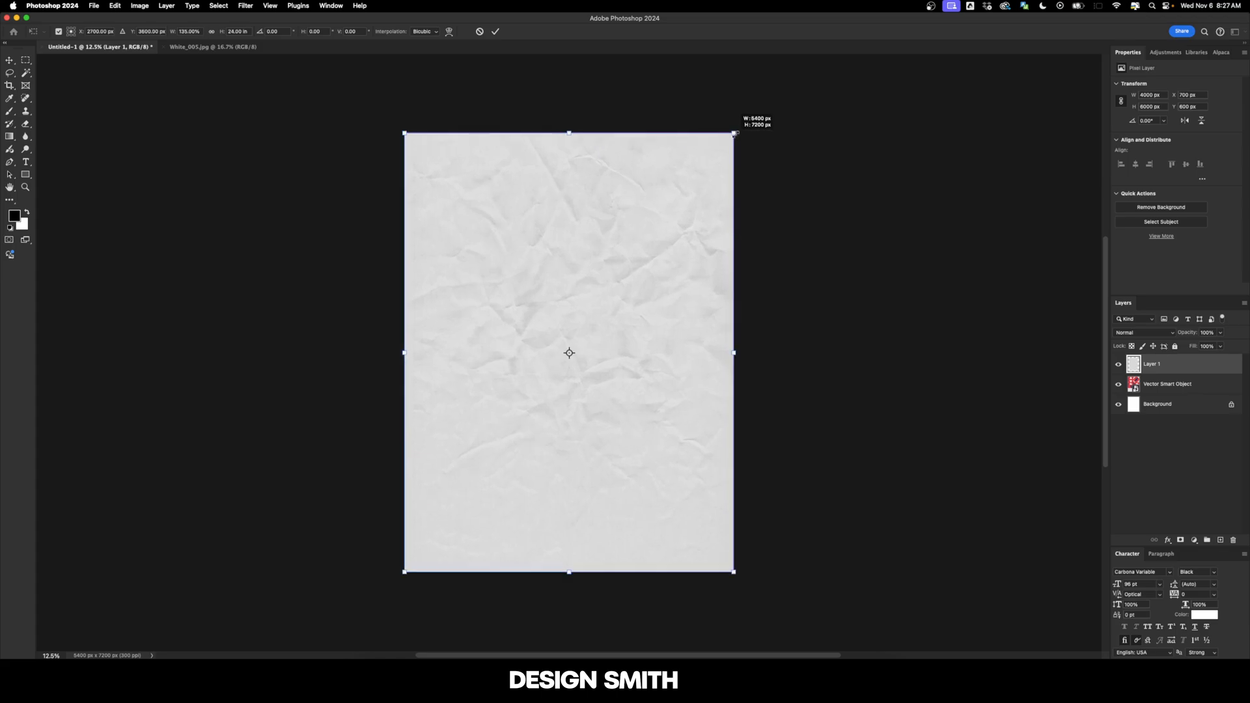
{"action": "key", "text": "Return"}
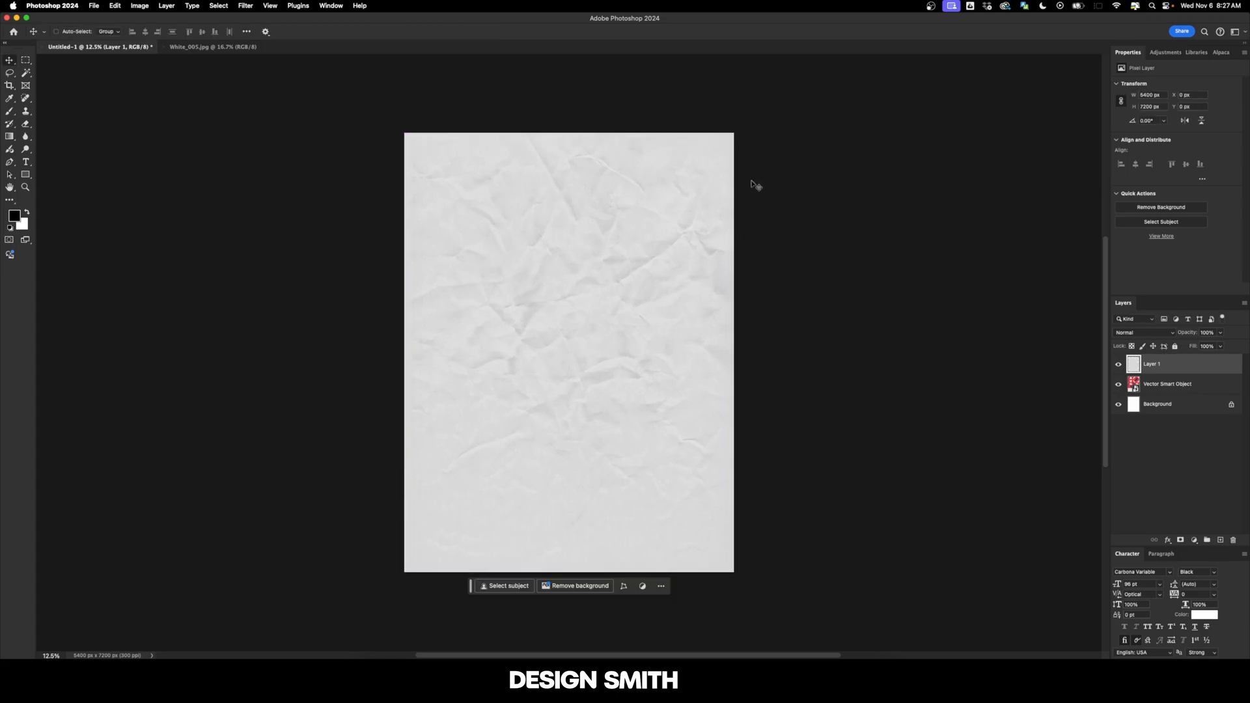
Step: Try the Overlay blend mode on the paper texture layer
{"action": "key", "text": "super+0"}
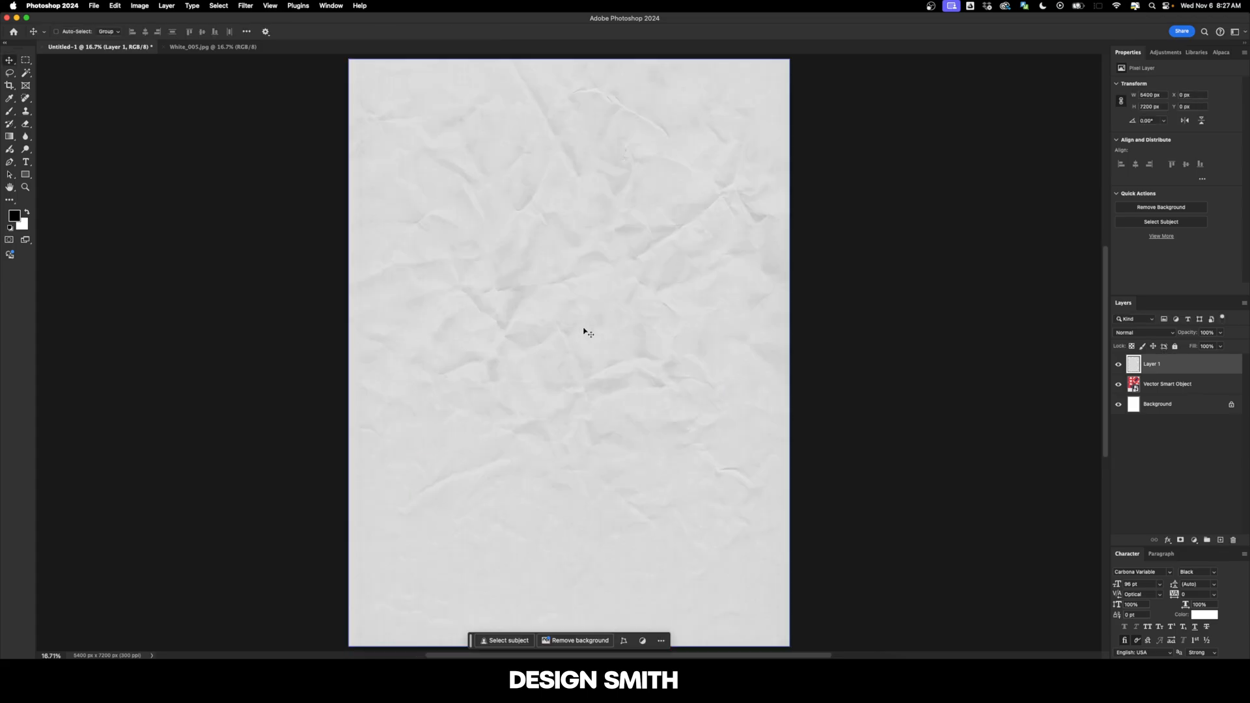
{"action": "left_click", "coordinate": [1139, 333]}
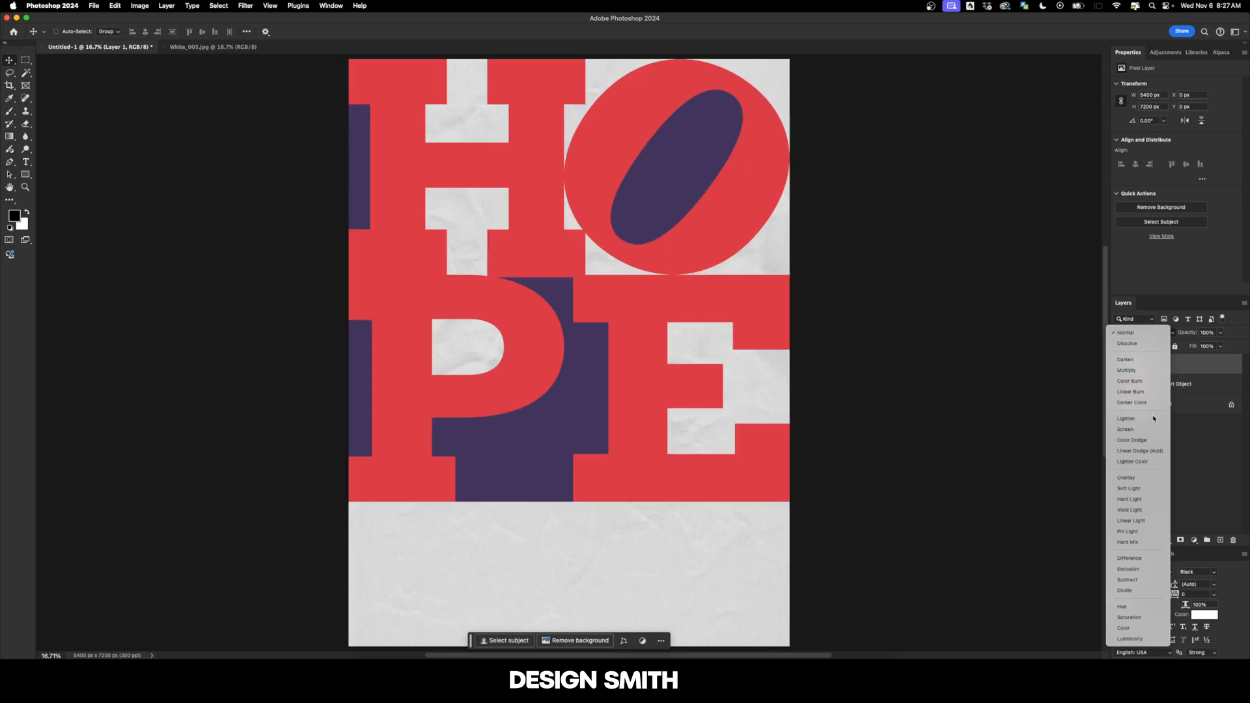
{"action": "left_click", "coordinate": [1127, 478]}
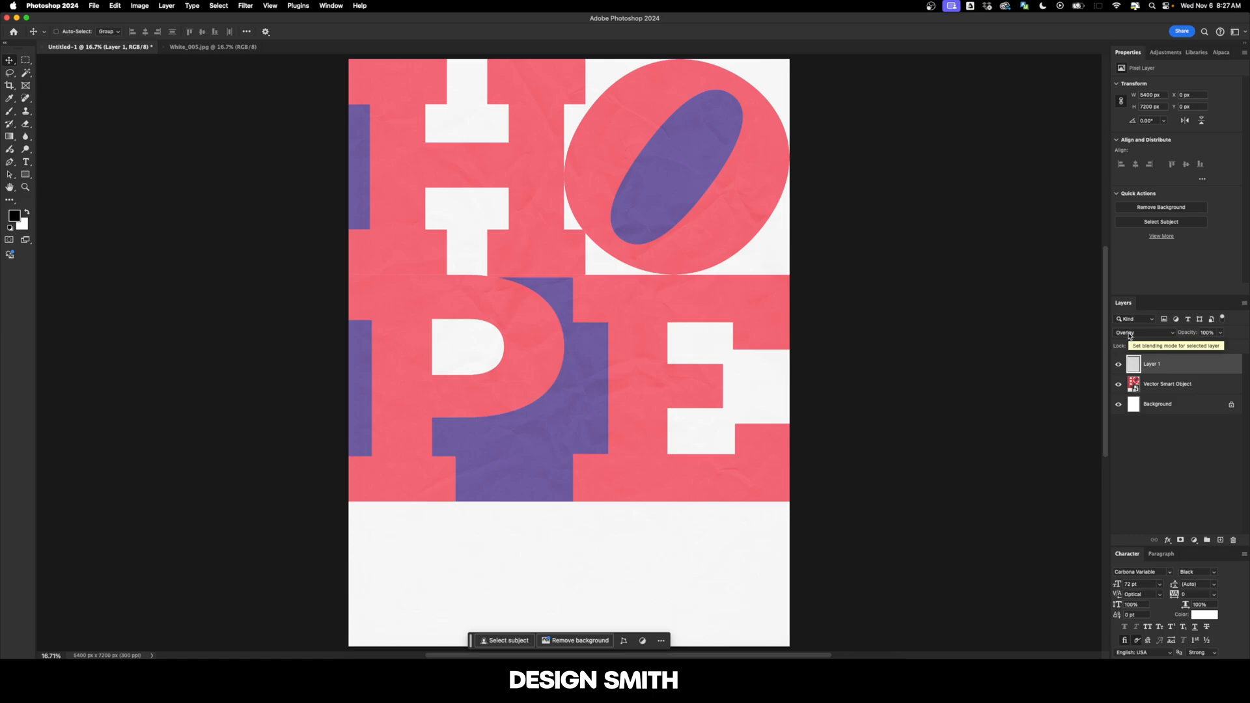
Step: Cycle through the paper texture layer's blend modes and settle on Darken
{"action": "key", "text": "shift+super+minus"}
{"action": "key", "text": "shift+super+minus"}
{"action": "key", "text": "shift+super+minus"}
{"action": "key", "text": "shift+super+minus"}
{"action": "key", "text": "shift+super+minus"}
{"action": "key", "text": "shift+super+minus"}
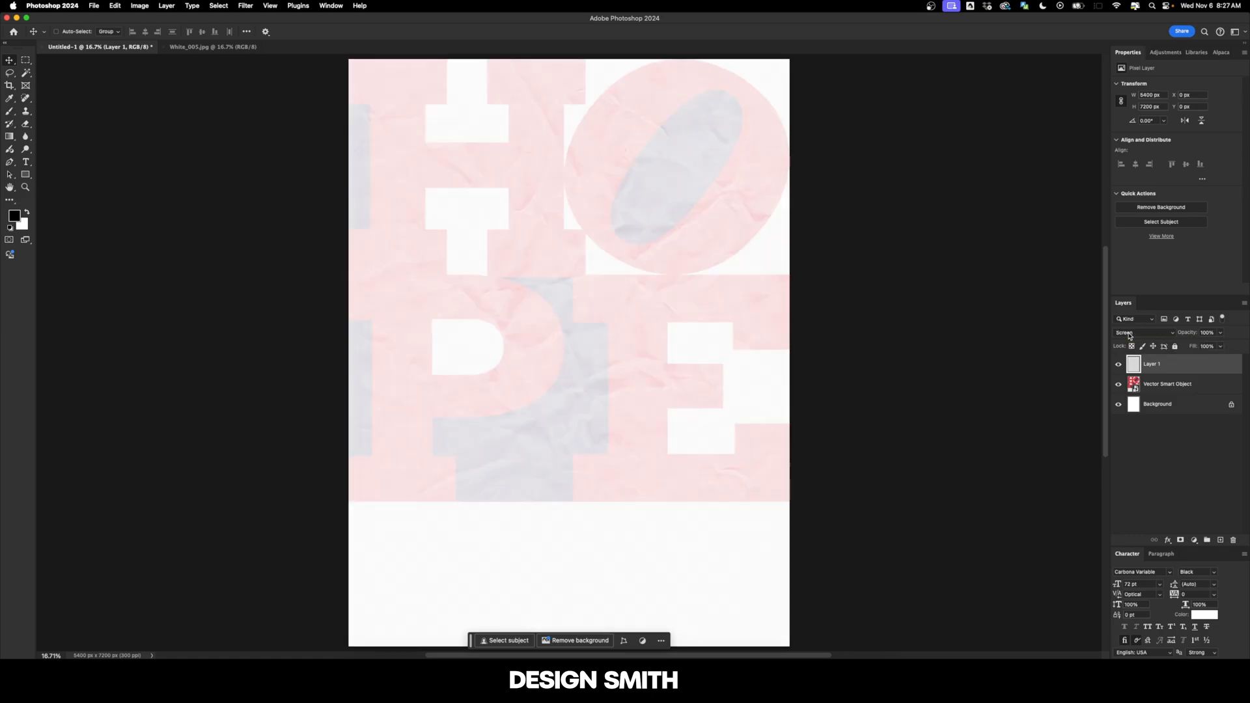
{"action": "key", "text": "shift+super+minus"}
{"action": "key", "text": "shift+super+equal"}
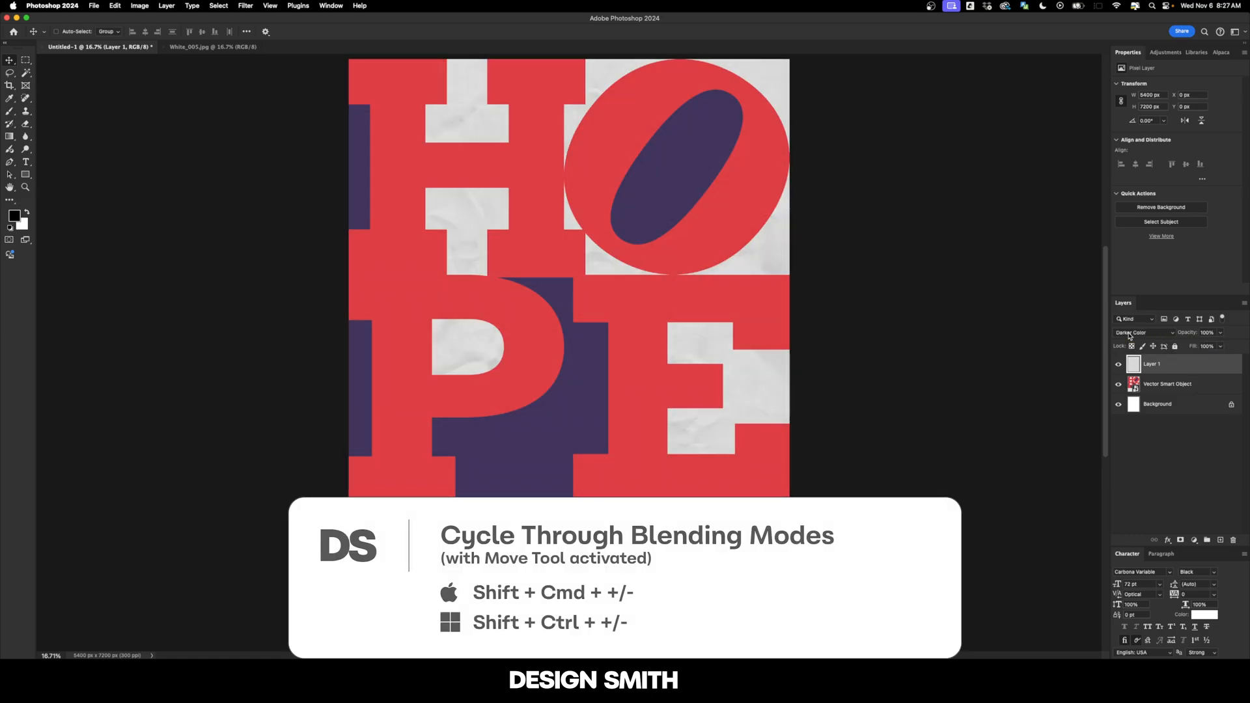
{"action": "key", "text": "shift+super+minus"}
{"action": "key", "text": "shift+super+minus"}
{"action": "key", "text": "shift+super+minus"}
{"action": "key", "text": "shift+super+minus"}
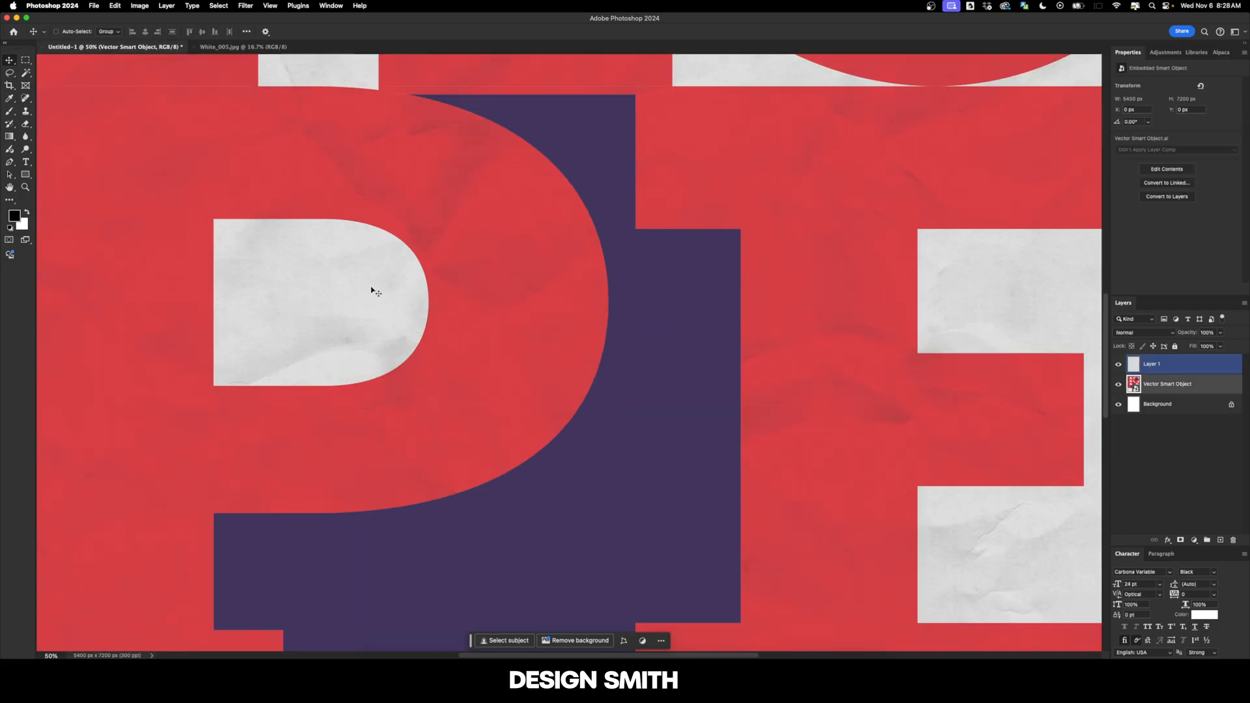
Step: Apply a Gaussian Blur smart filter with an increased radius to the Vector Smart Object to soften the letter edges
{"action": "left_click", "coordinate": [1222, 389]}
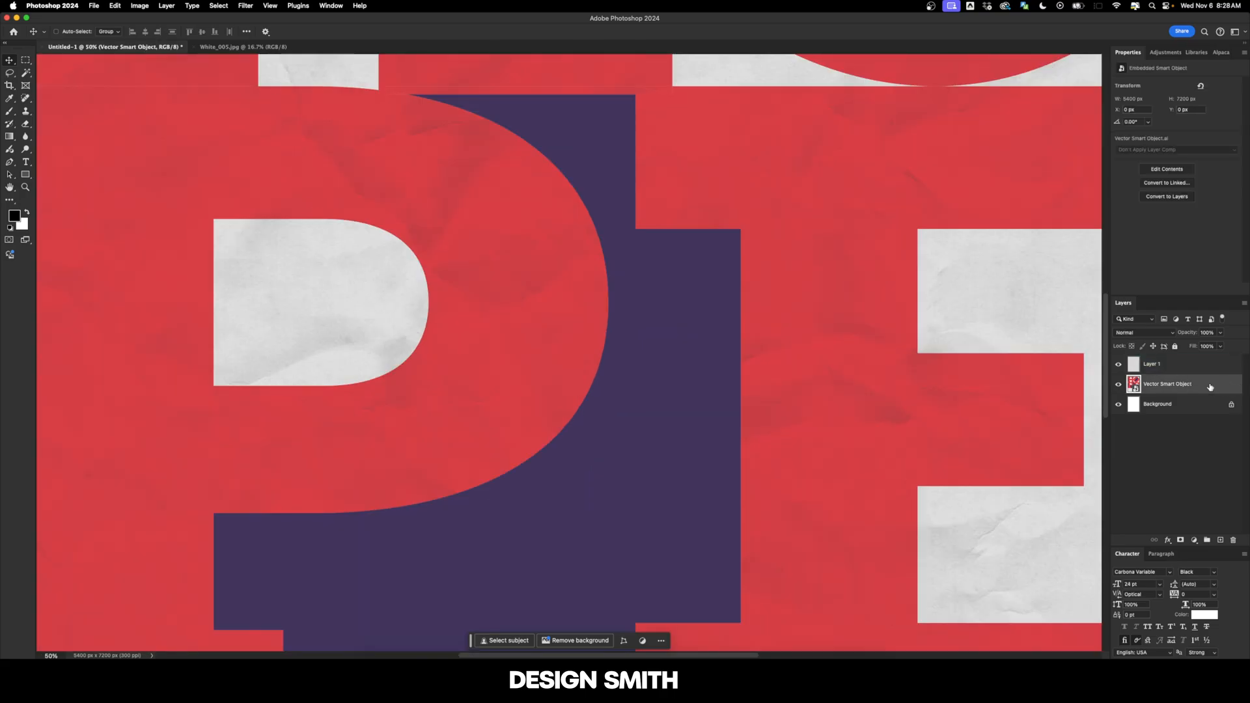
{"action": "left_click", "coordinate": [246, 5]}
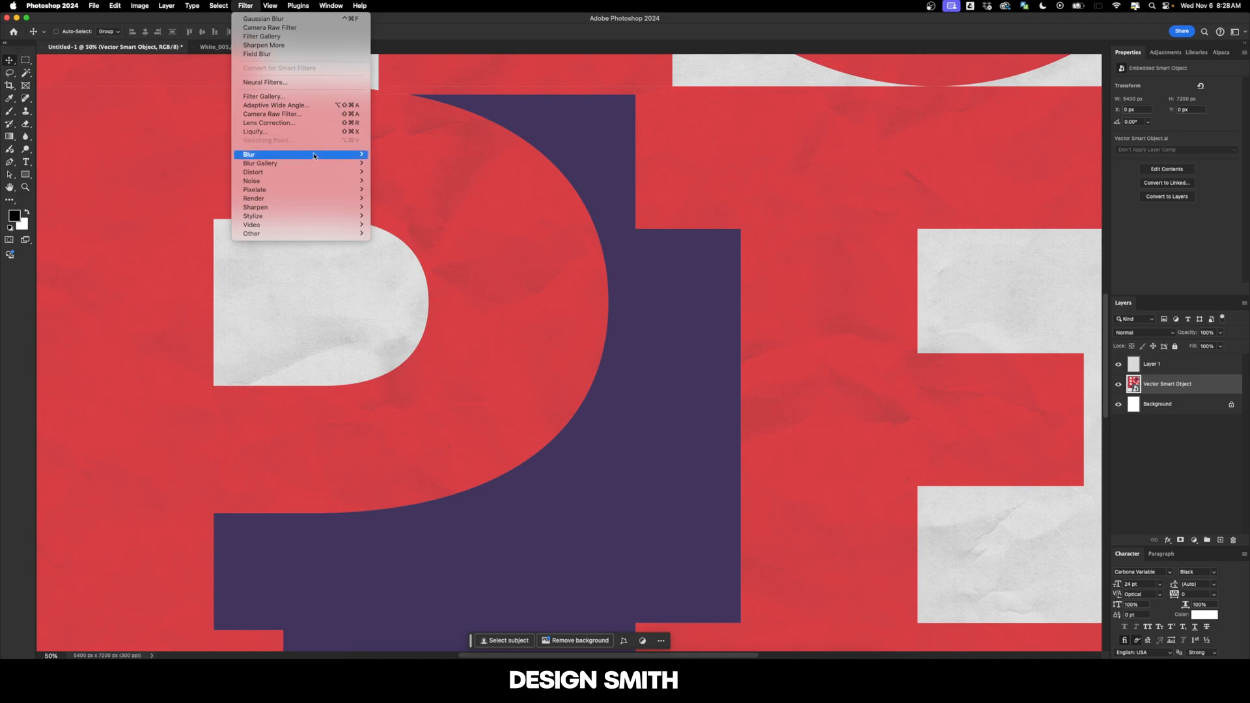
{"action": "mouse_move", "coordinate": [313, 156]}
{"action": "left_click", "coordinate": [408, 189]}
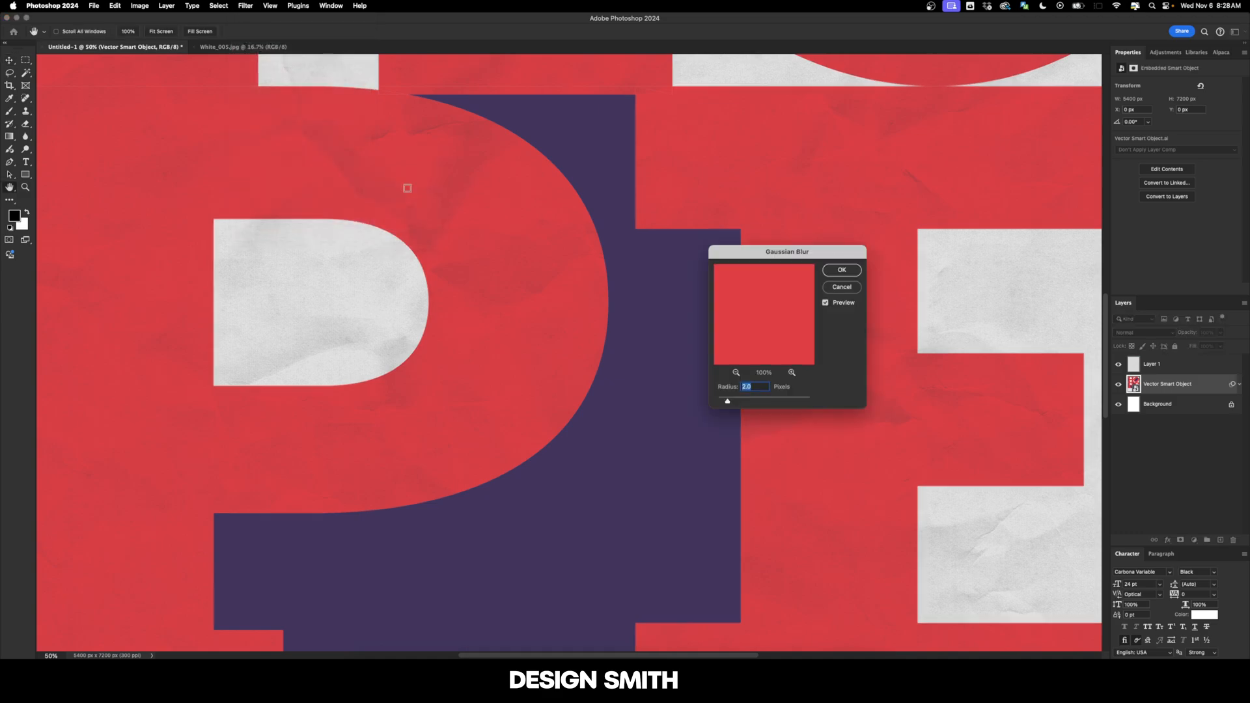
{"action": "key", "text": "shift+Up"}
{"action": "key", "text": "shift+Up"}
{"action": "key", "text": "shift+Up"}
{"action": "key", "text": "Return"}
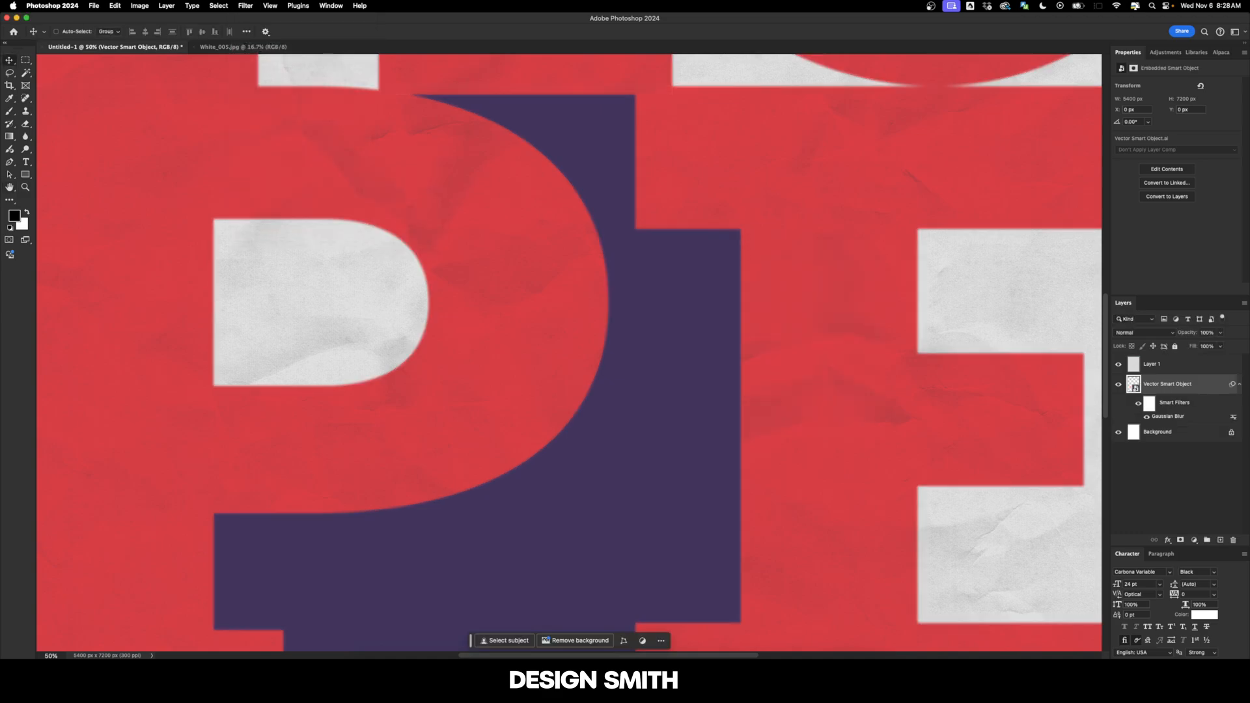
Step: Split the Vector Smart Object's Blend If highlight slider for the current layer to 110 / 255
{"action": "left_click_drag", "start_coordinate": [459, 319], "coordinate": [546, 349]}
{"action": "key", "text": "super+equal"}
{"action": "key", "text": "super+equal"}
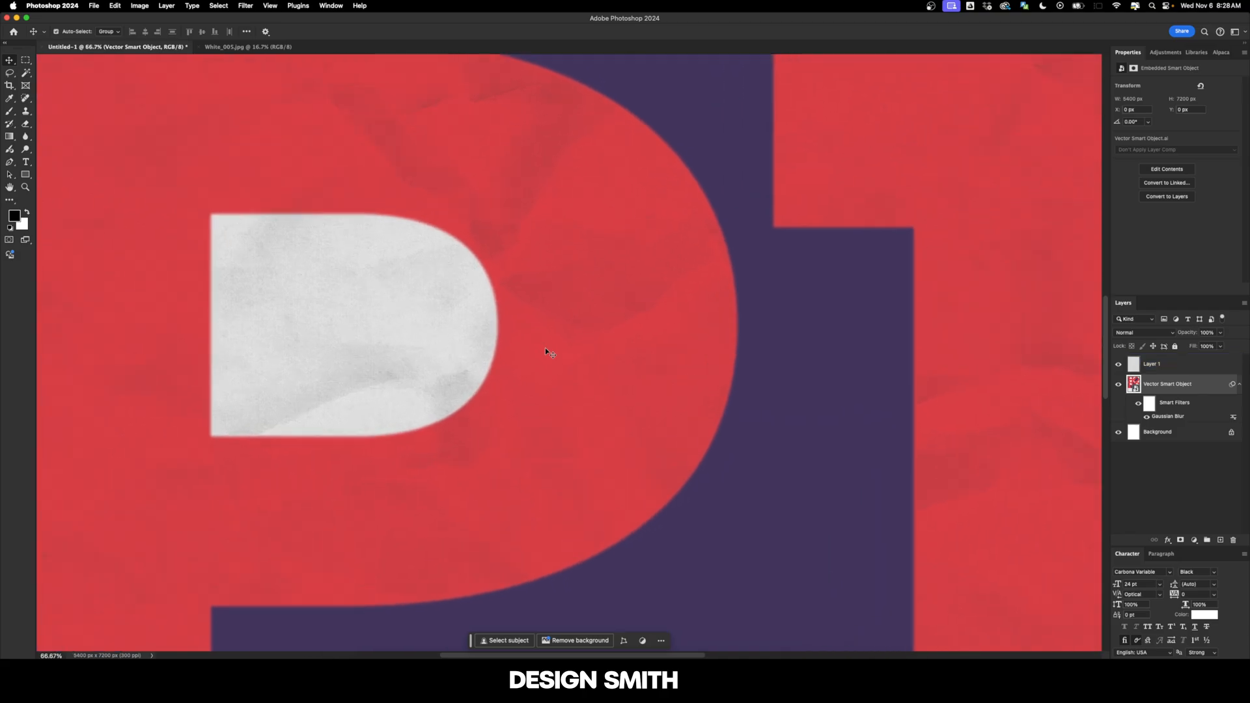
{"action": "left_click_drag", "start_coordinate": [458, 352], "coordinate": [574, 382]}
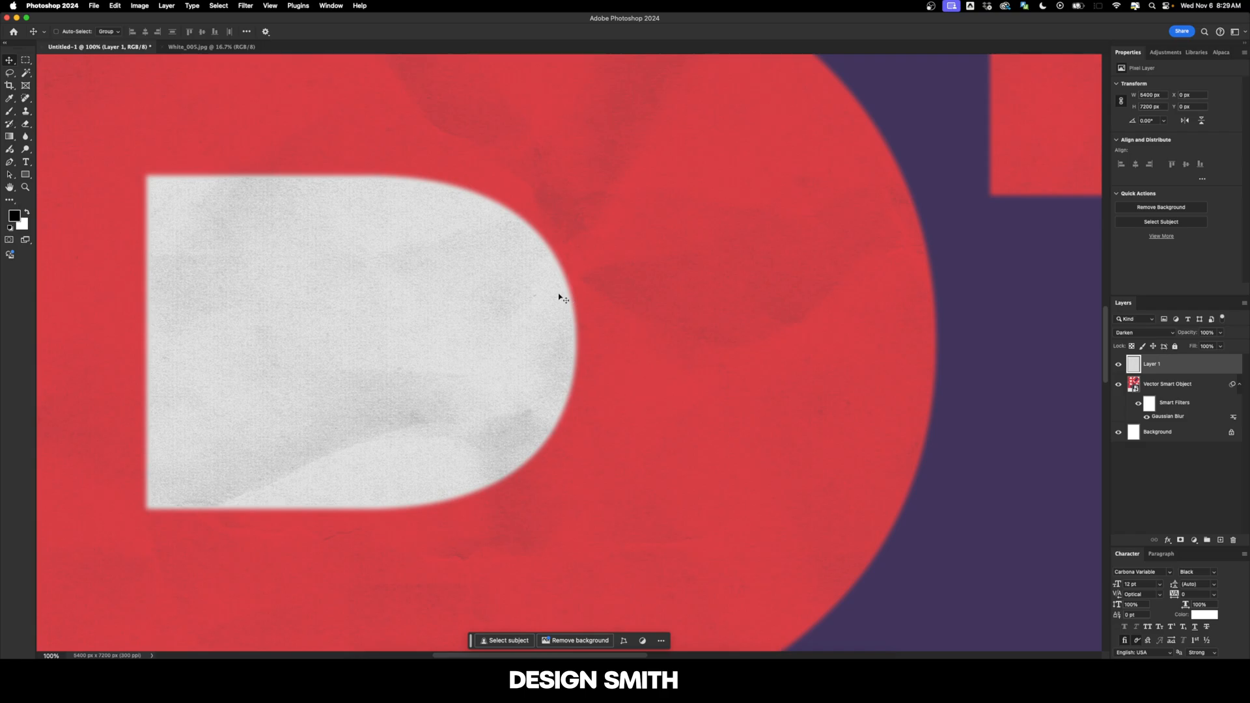
{"action": "left_click", "coordinate": [1199, 385]}
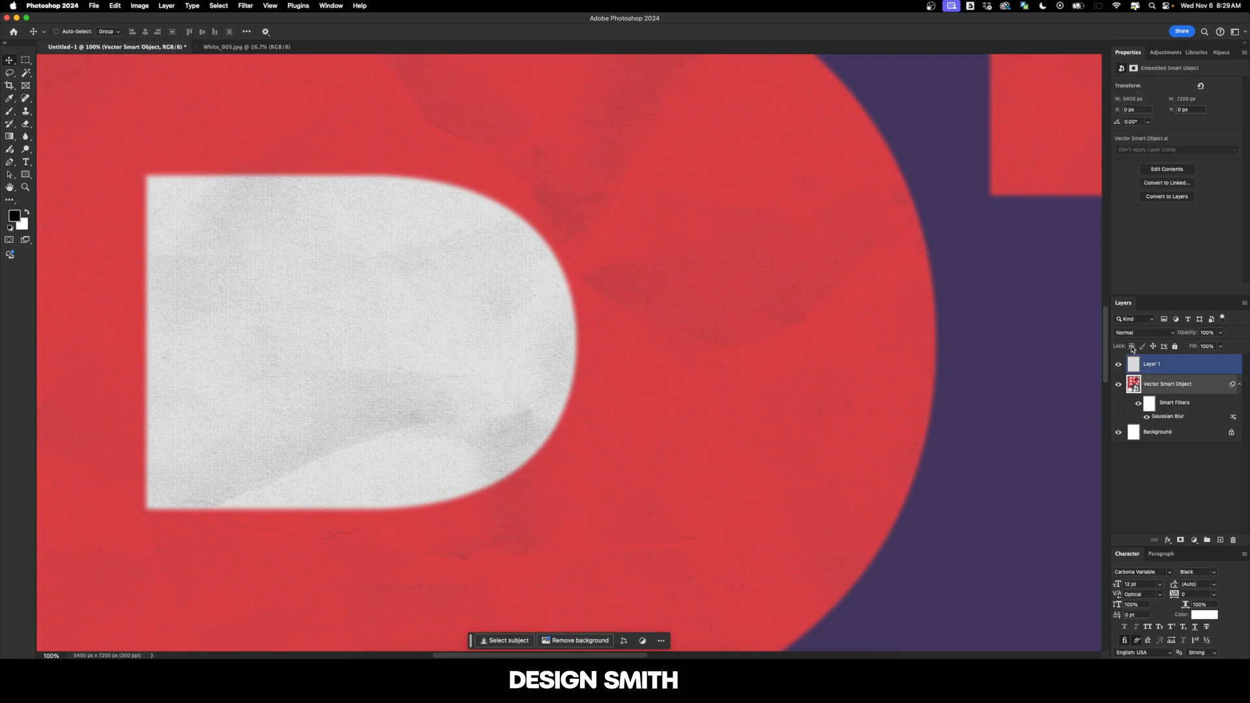
{"action": "double_click", "coordinate": [1203, 388]}
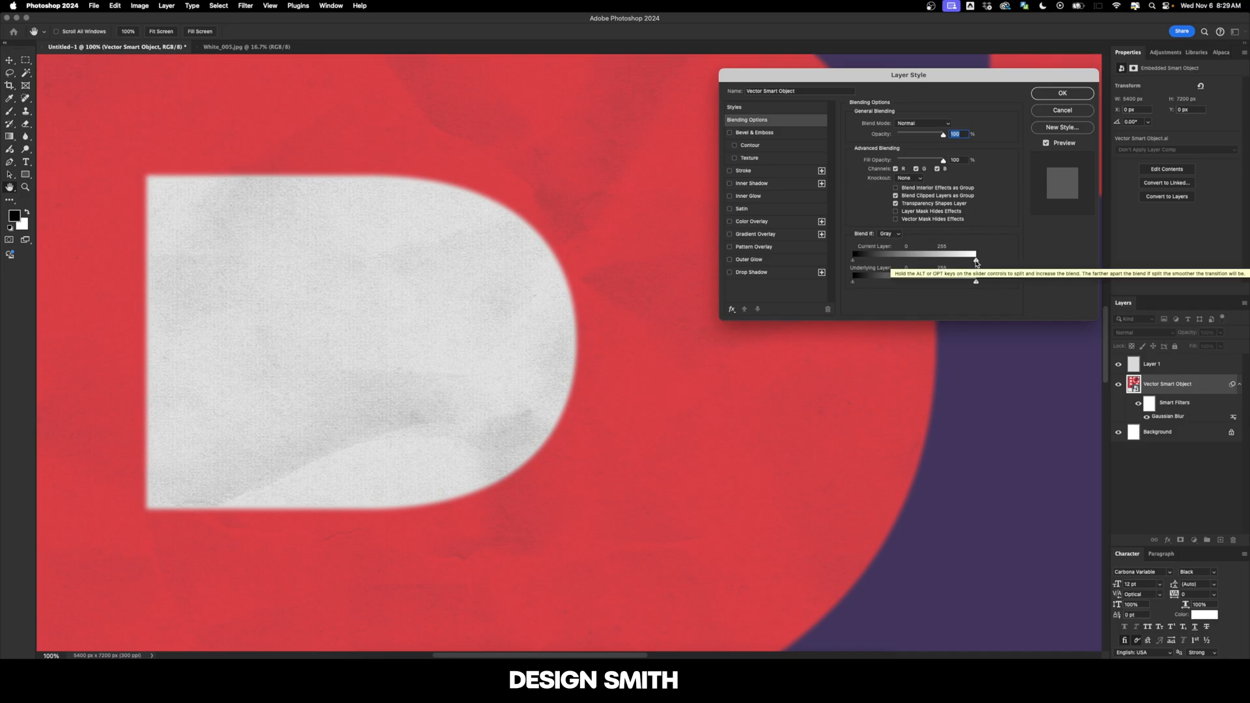
{"action": "key", "text": "alt"}
{"action": "left_click_drag", "start_coordinate": [977, 264], "coordinate": [906, 263]}
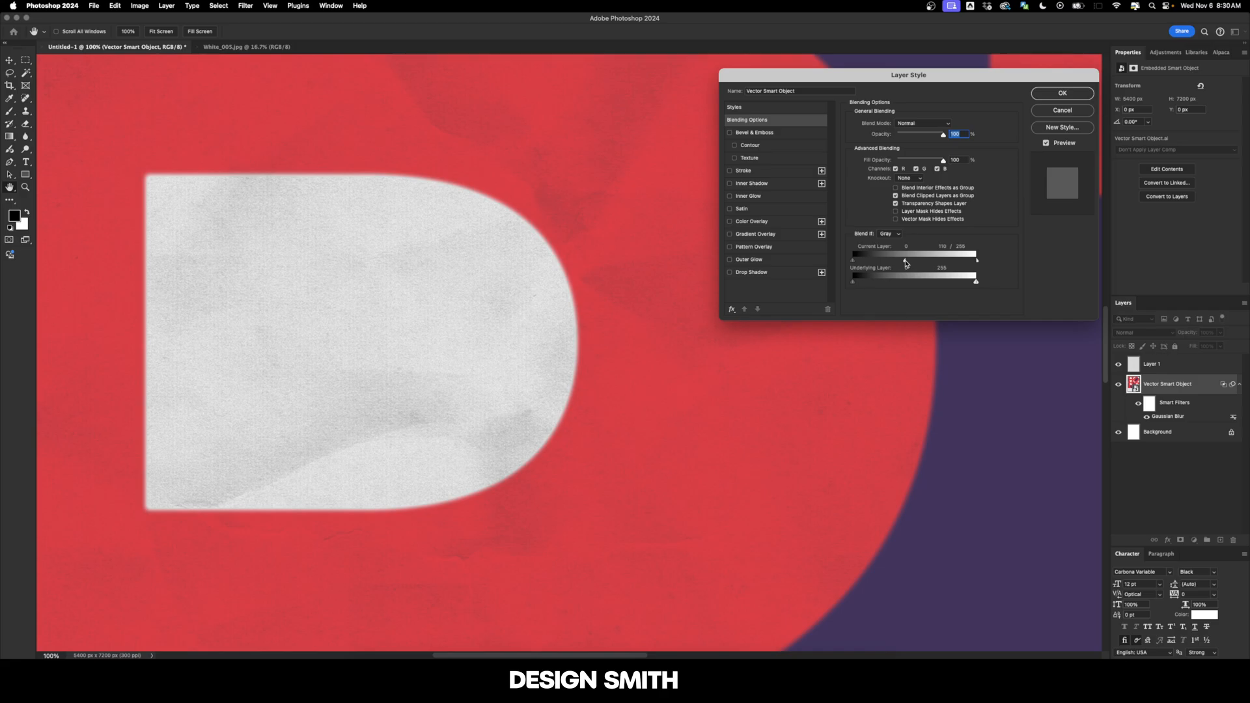
{"action": "left_click", "coordinate": [1066, 94]}
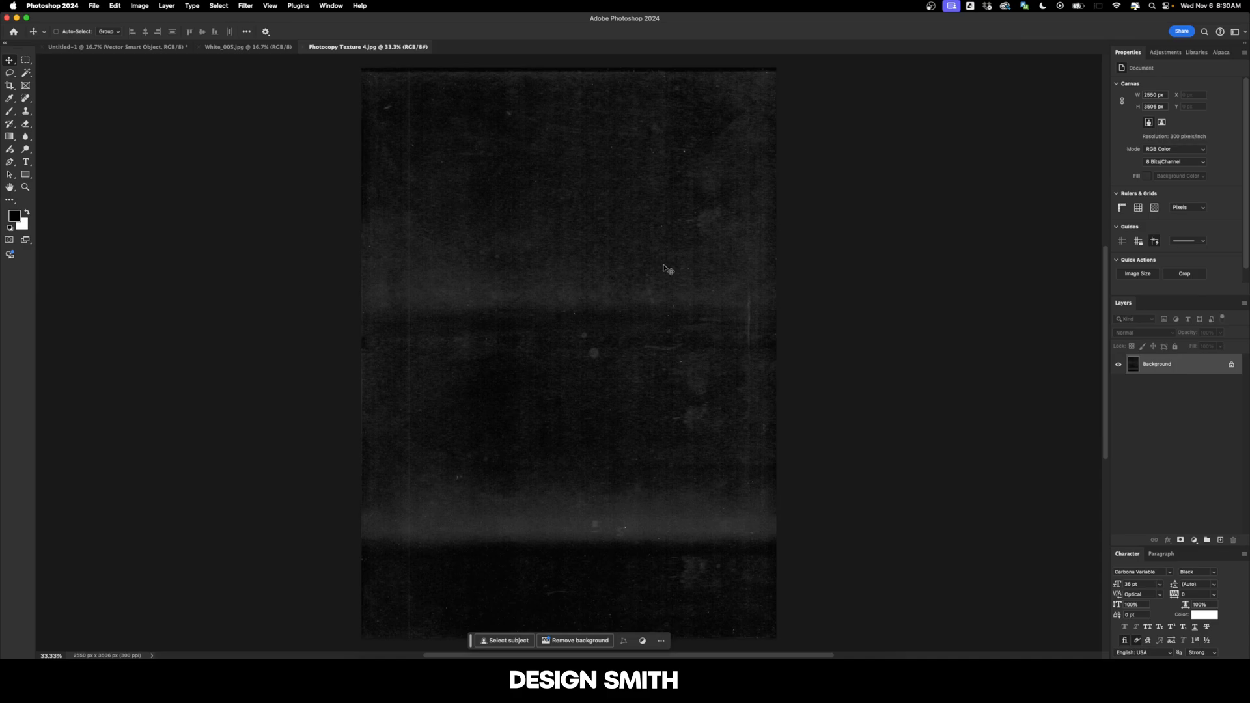
Step: Bring Photocopy Texture 4.jpg into the poster document above the vector artwork and center it on the canvas both ways
{"action": "left_click_drag", "start_coordinate": [592, 229], "coordinate": [358, 157]}
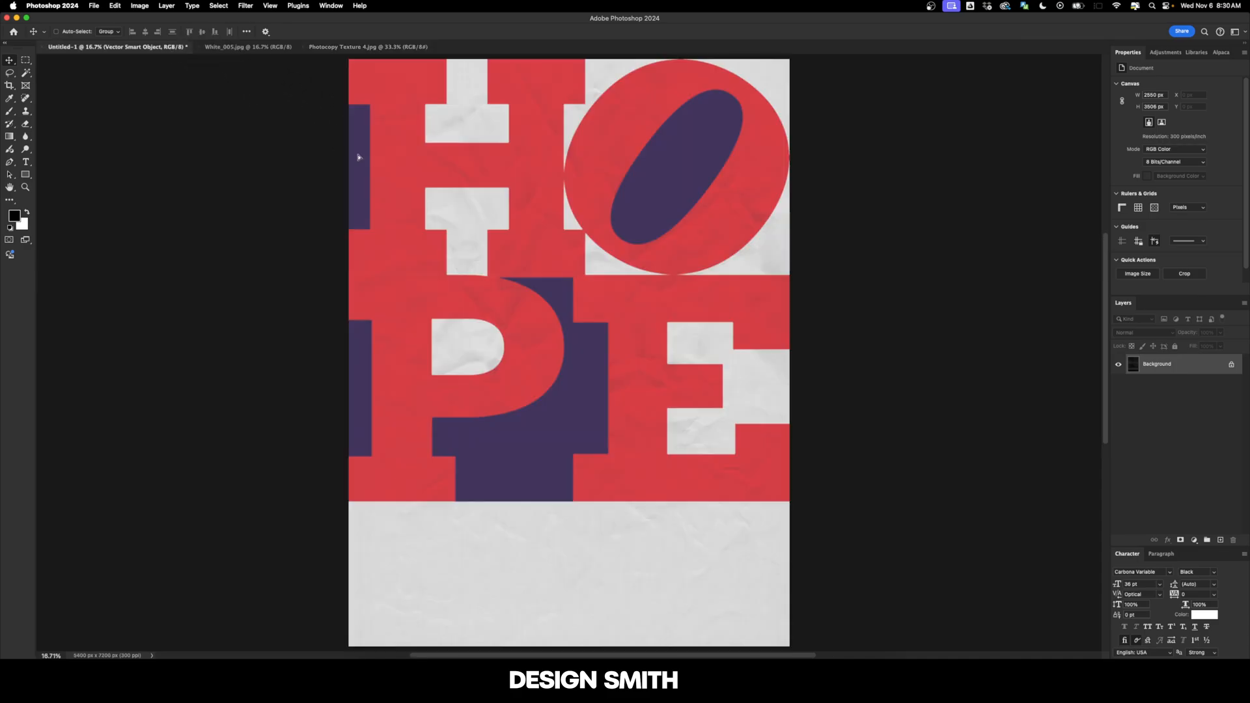
{"action": "left_click_drag", "start_coordinate": [504, 244], "coordinate": [506, 246]}
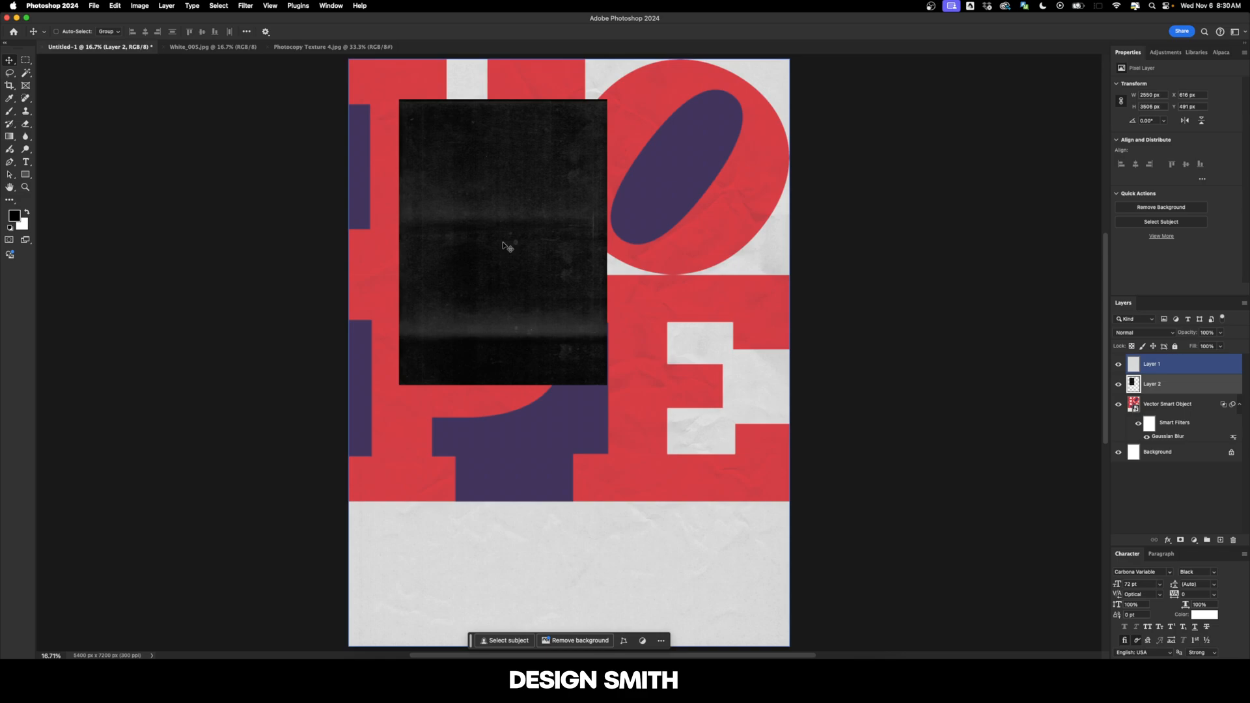
{"action": "key", "text": "ctrl+a"}
{"action": "left_click", "coordinate": [199, 33]}
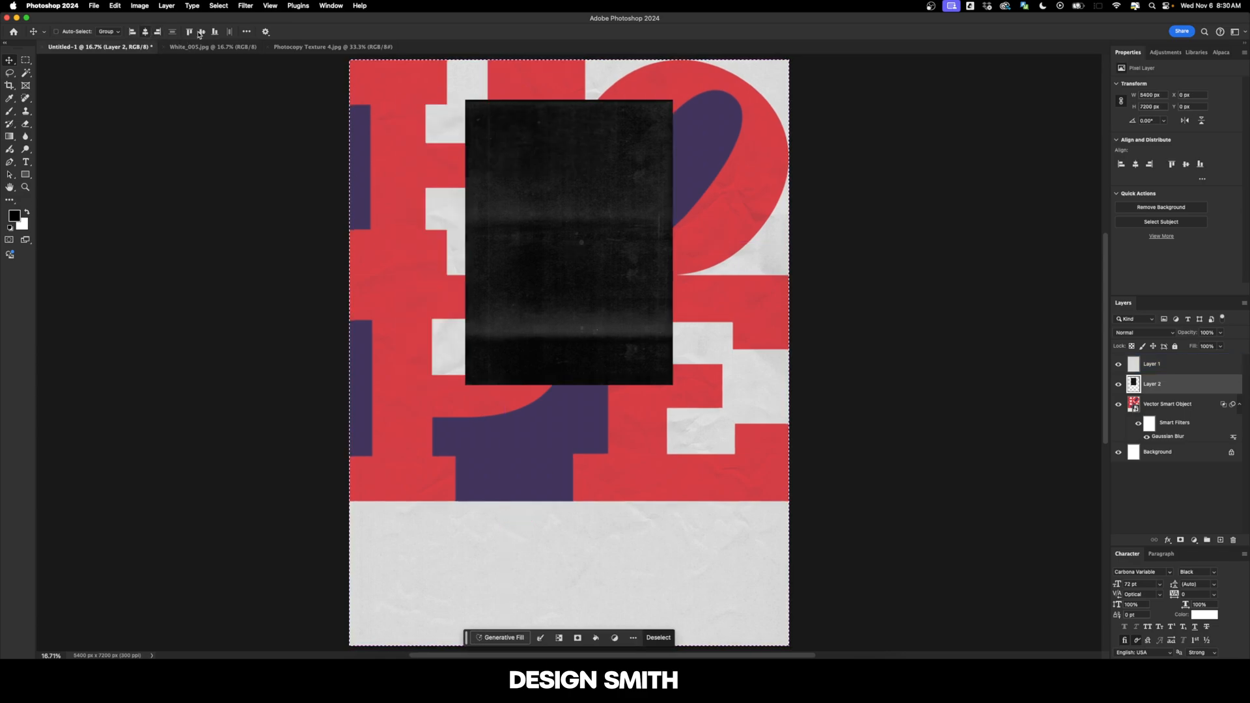
{"action": "left_click", "coordinate": [199, 32]}
{"action": "key", "text": "ctrl+d"}
Step: Scale the photocopy texture from its center to 5400 × 7200 px so it covers the whole canvas
{"action": "key", "text": "ctrl+t"}
{"action": "scroll", "coordinate": [643, 231], "scroll_direction": "down", "scroll_amount": 1}
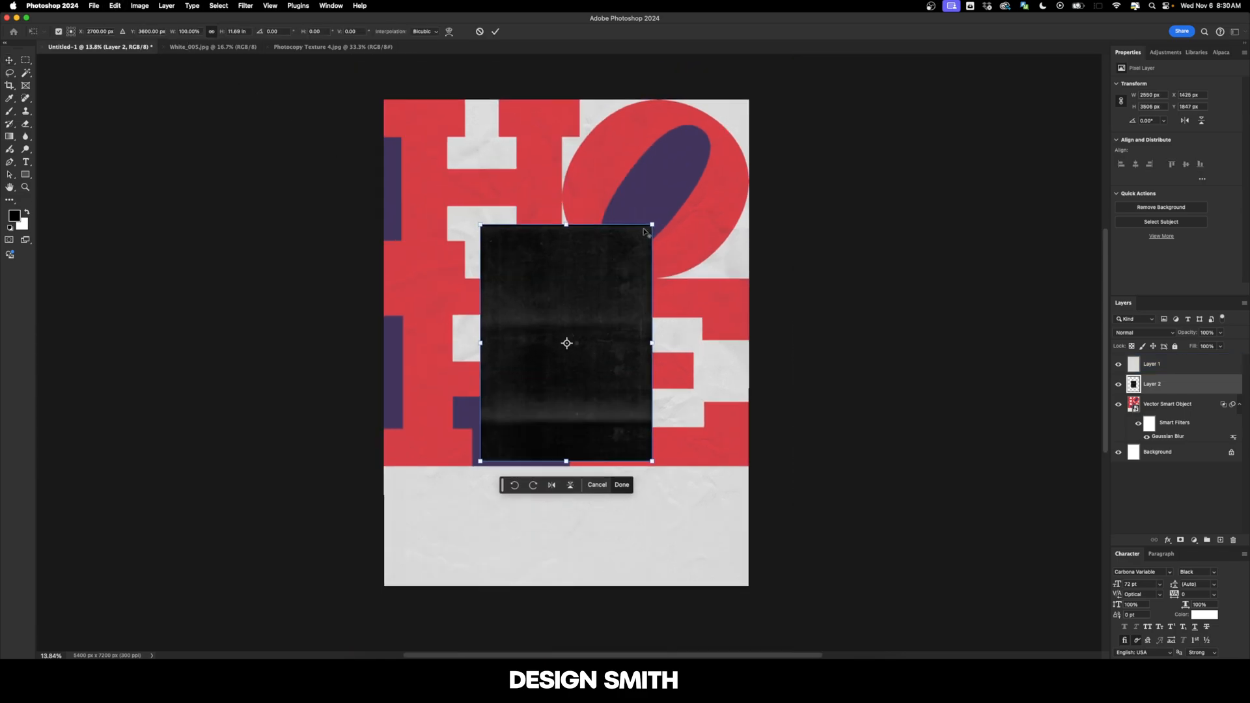
{"action": "left_click_drag", "start_coordinate": [652, 225], "coordinate": [749, 100]}
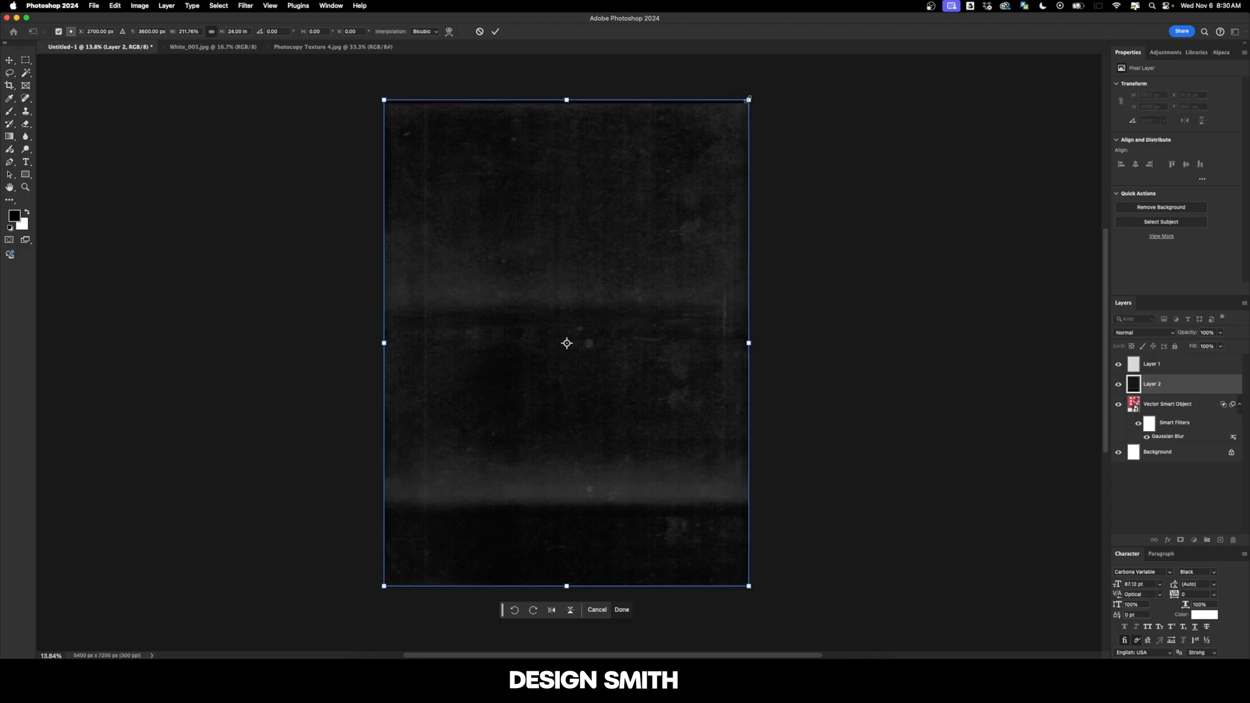
{"action": "key", "text": "Return"}
Step: Set the photocopy texture layer's blend mode to Subtract and inspect the textured letters up close
{"action": "left_click", "coordinate": [1144, 333]}
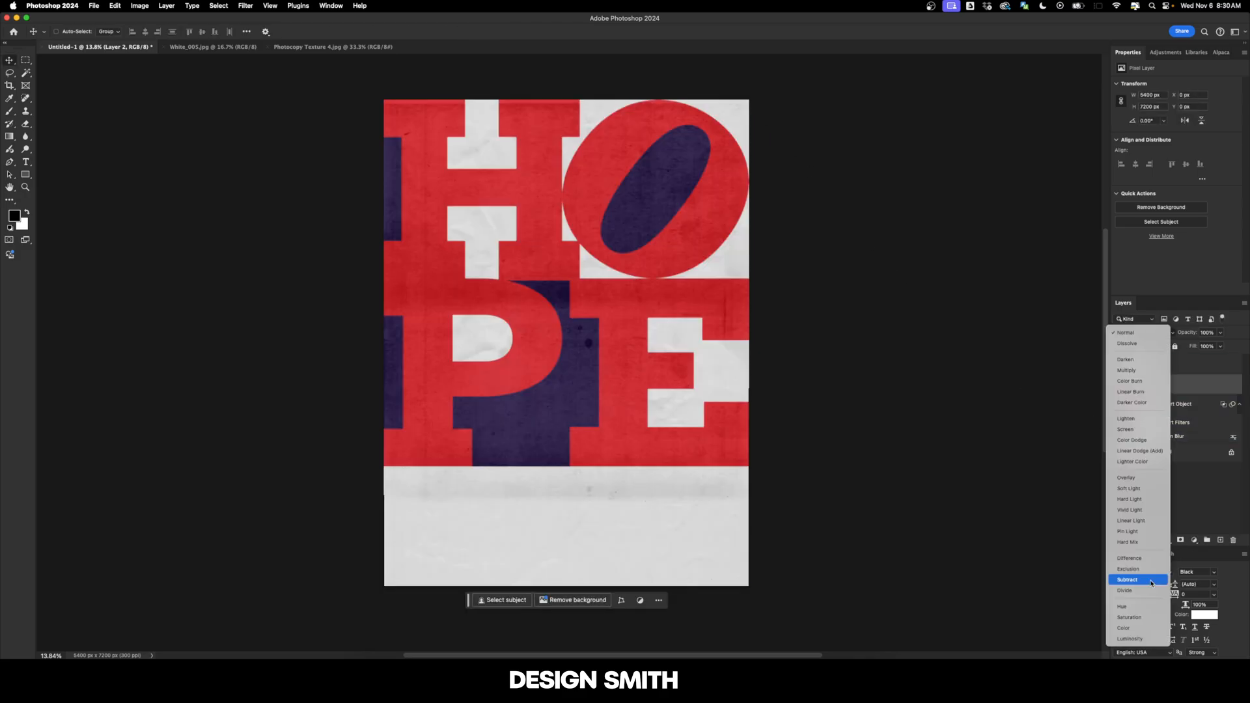
{"action": "left_click", "coordinate": [1151, 581]}
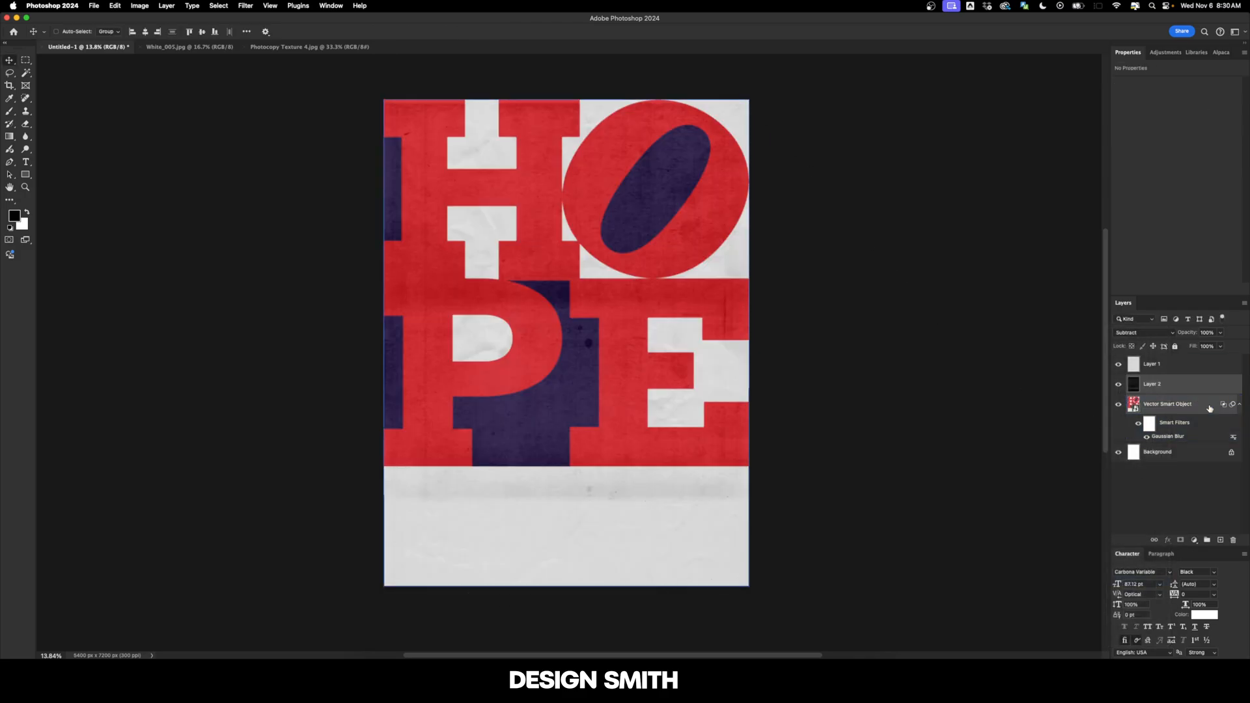
{"action": "scroll", "coordinate": [218, 289], "scroll_direction": "up", "scroll_amount": 3}
{"action": "scroll", "coordinate": [218, 290], "scroll_direction": "up", "scroll_amount": 3}
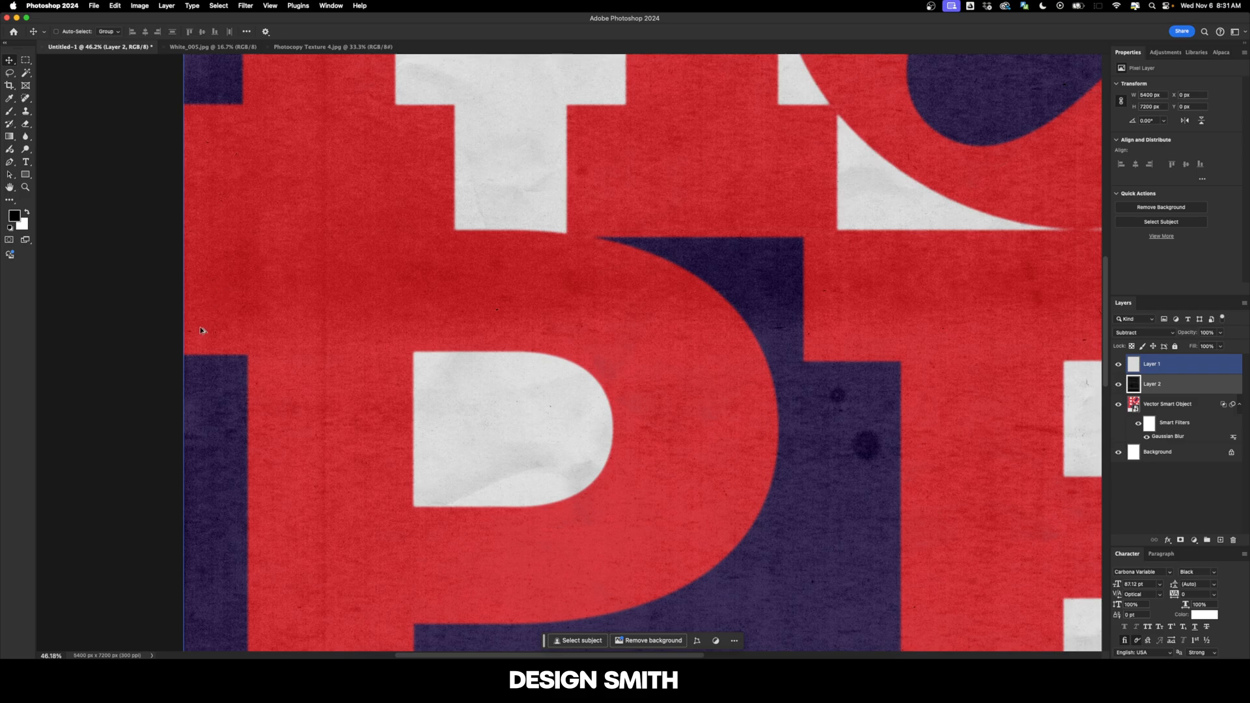
{"action": "scroll", "coordinate": [136, 389], "scroll_direction": "up", "scroll_amount": 1}
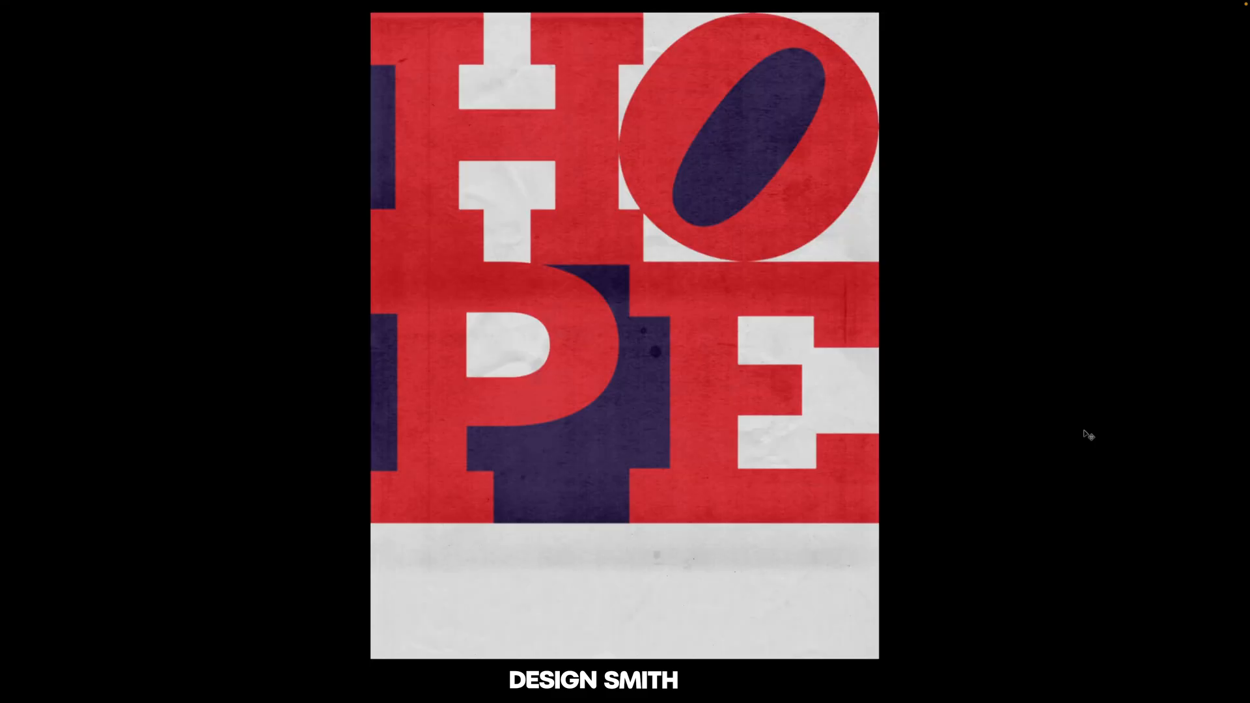